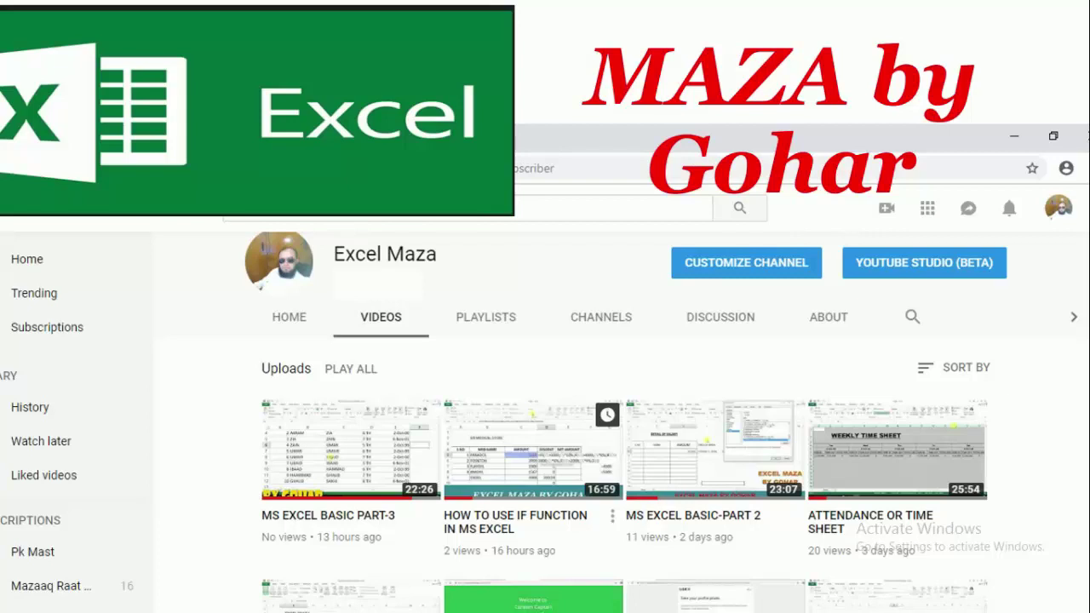
- Switch from the YouTube video to the MY First Lecture Excel workbook
key("alt+Tab")
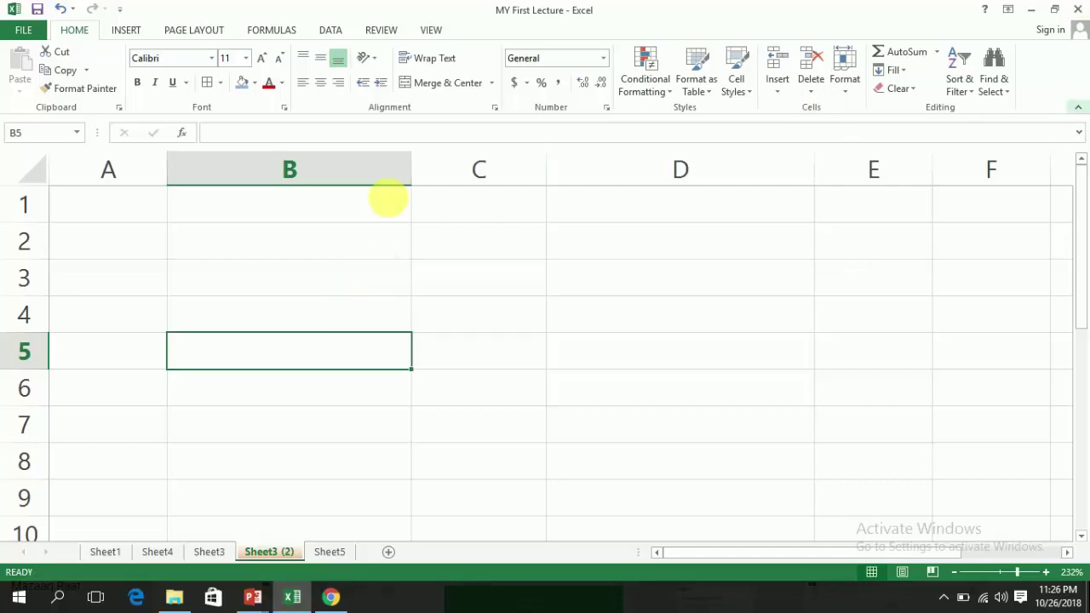
left_click(264, 295)
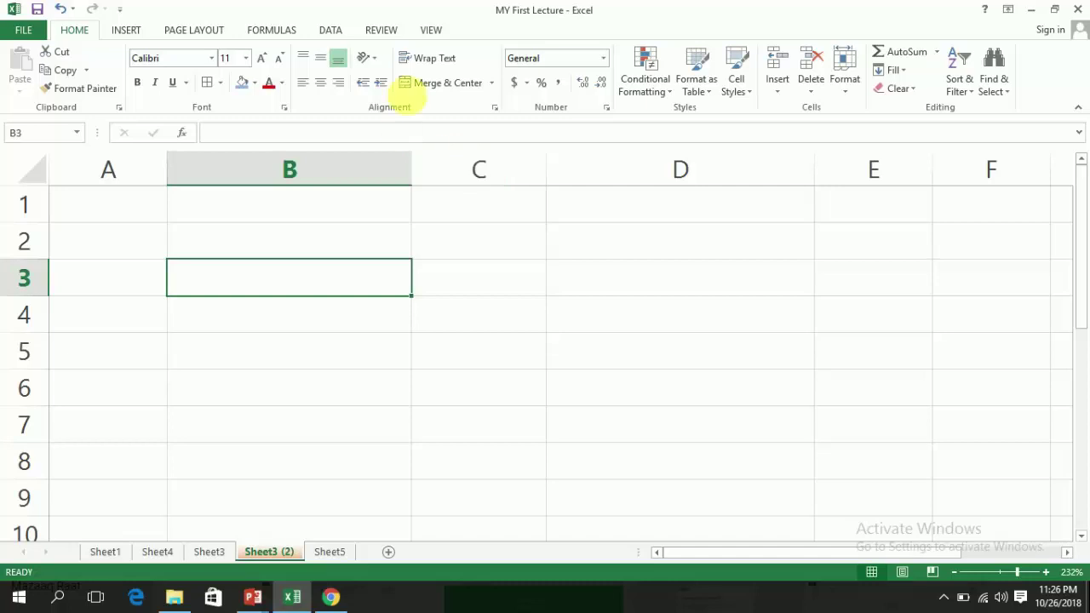
left_click(146, 288)
left_click(217, 285)
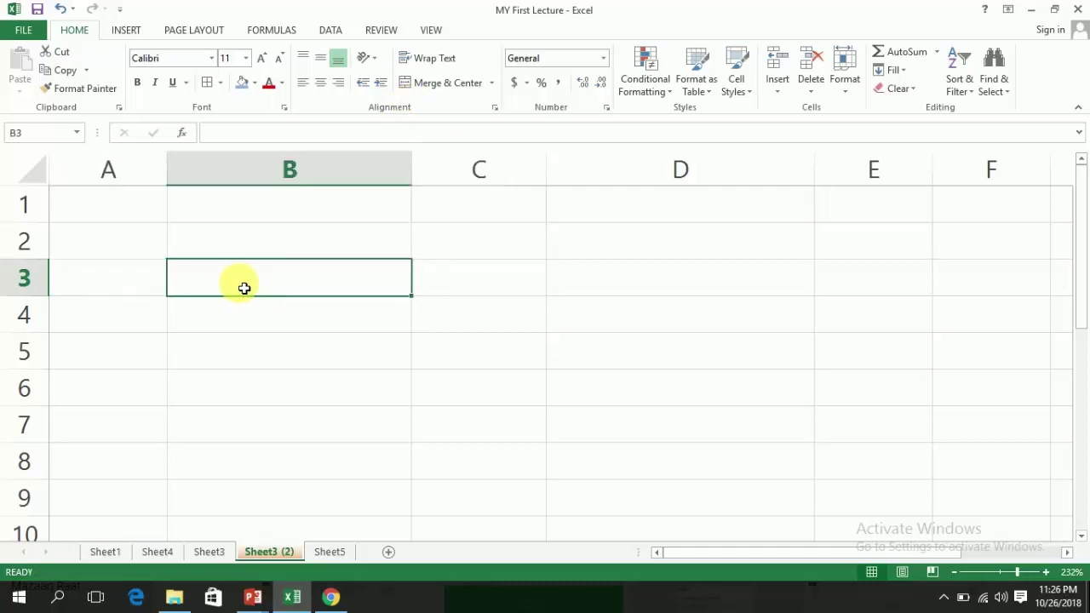
left_click(842, 89)
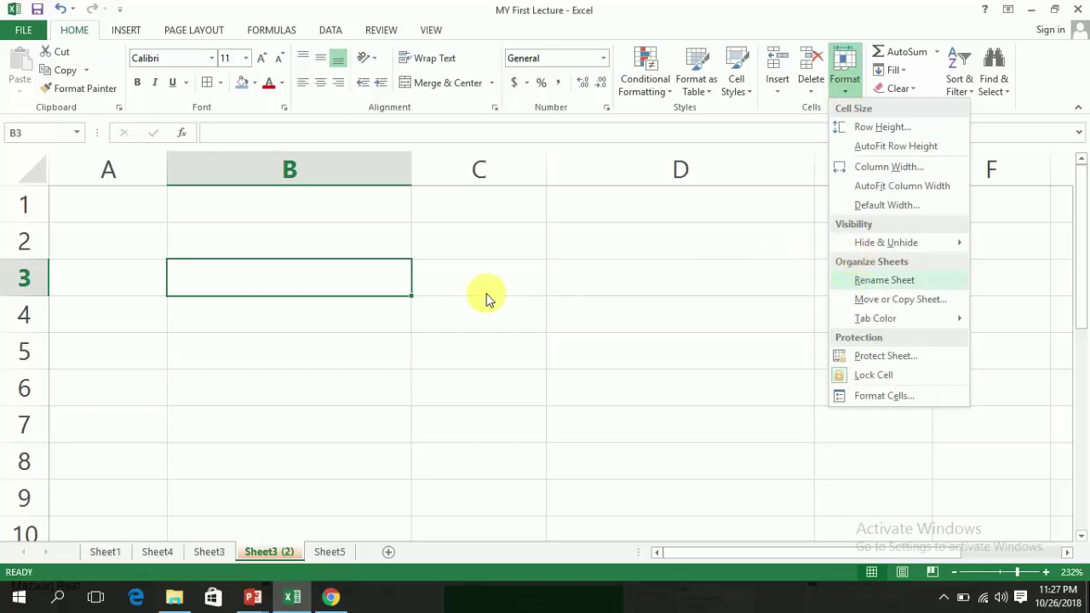
left_click(377, 291)
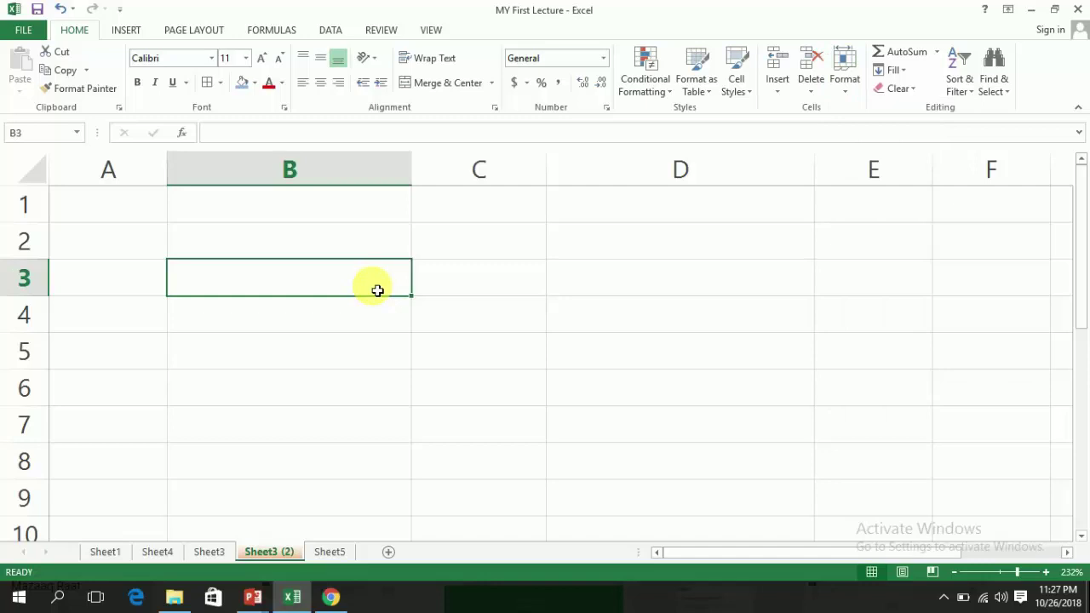
left_click(778, 89)
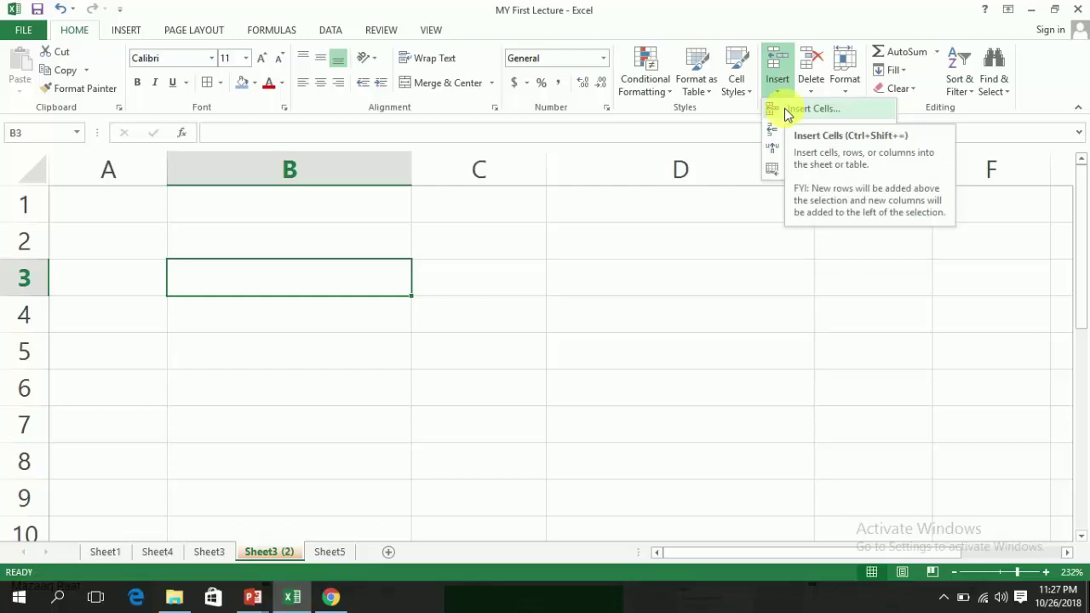
left_click(784, 108)
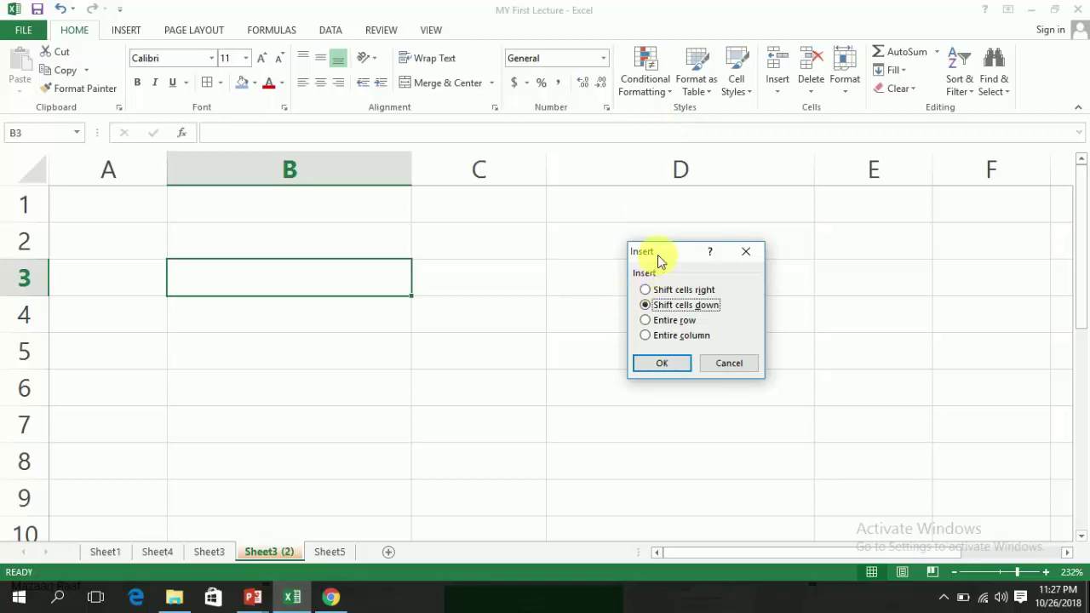
left_click(658, 367)
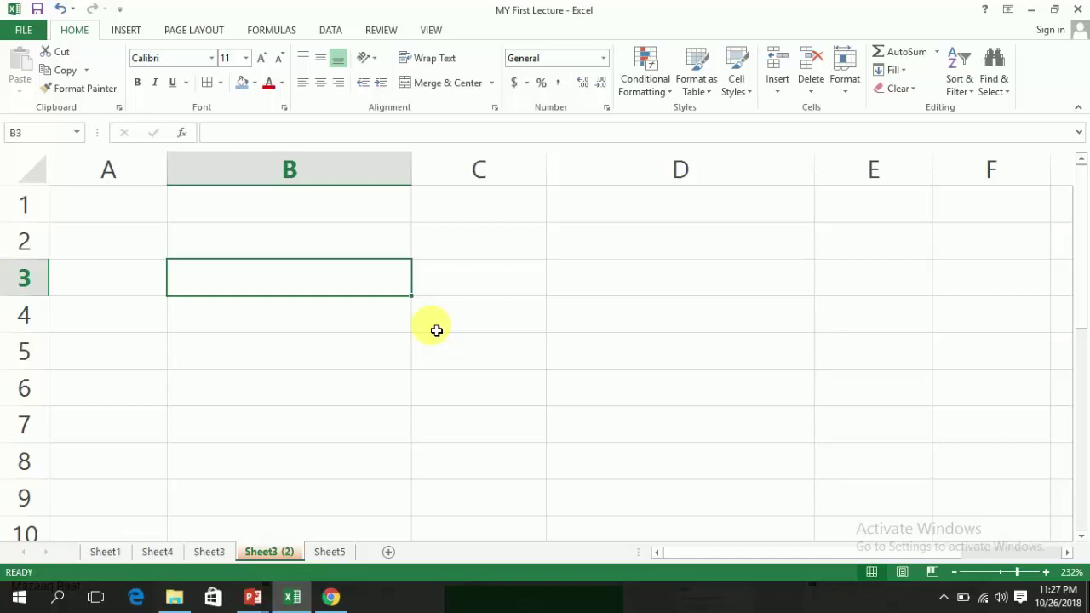
- Enter CTRL + in B3 and CTRL - in B4
type("CTRL")
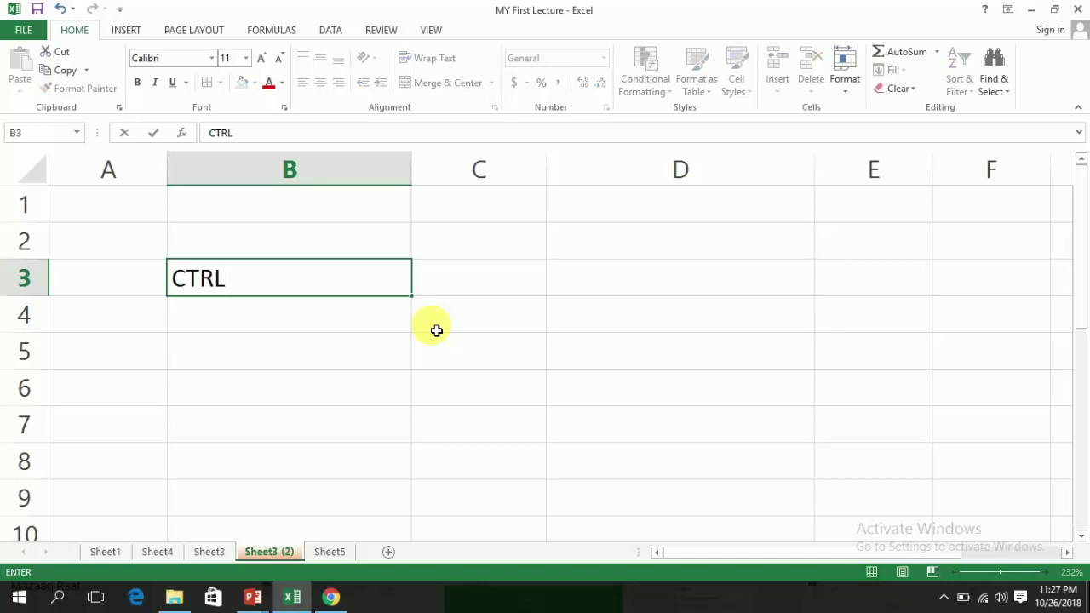
key("Return")
key("ctrl+d")
key("Up")
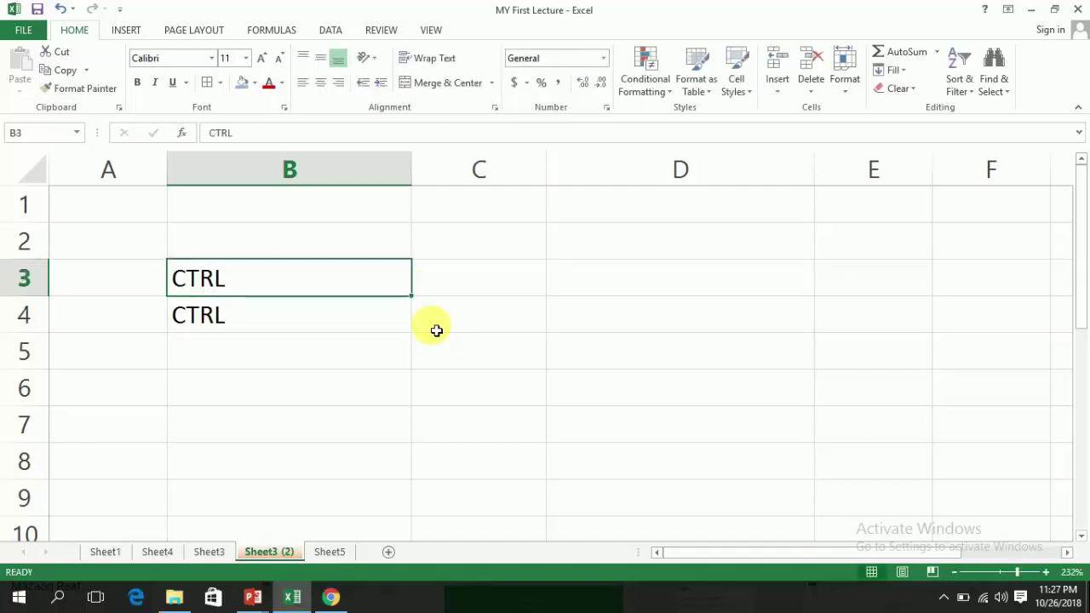
key("F2")
type("=")
key("BackSpace")
type("+")
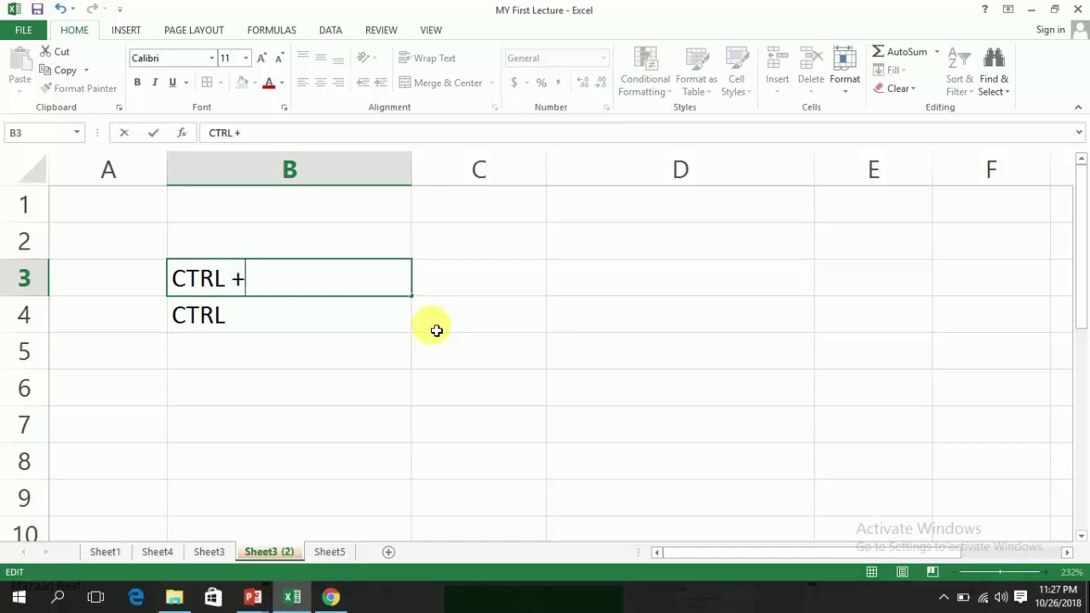
key("Return")
key("F2")
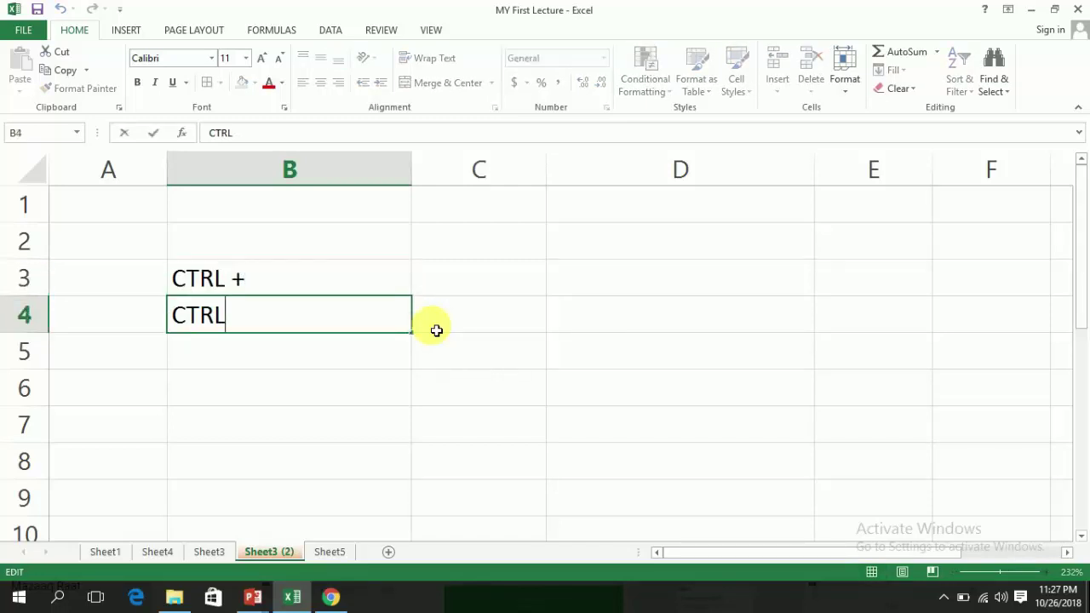
type(" -")
key("Return")
- Write INSERT ROW AND COLUMN AND CELL in C3, fixing the COLUMN typo
key("Up")
key("Up")
key("Right")
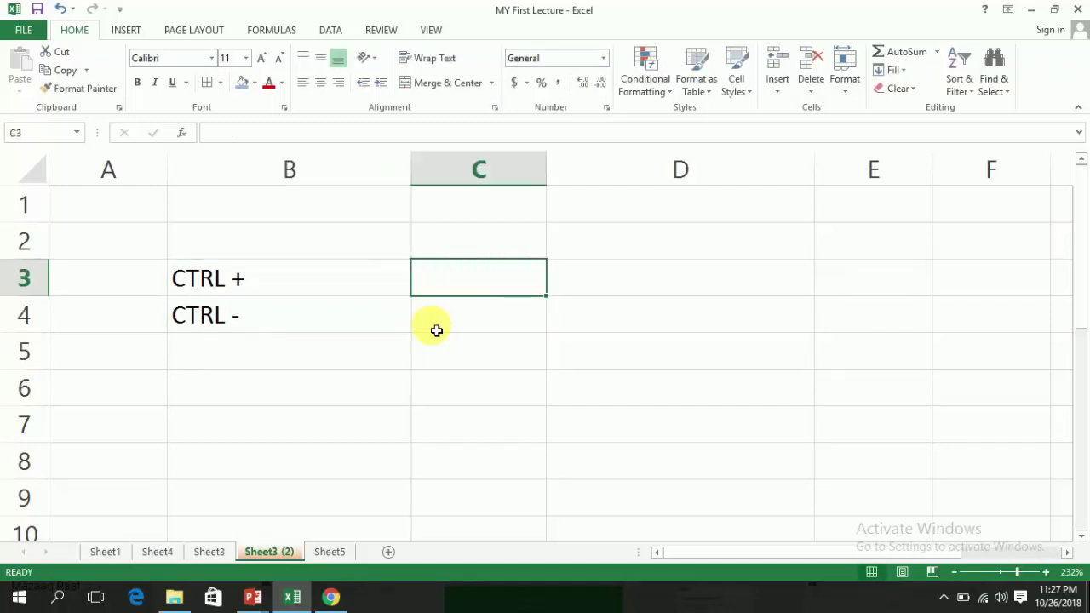
type("INSERT ROW AND COLUM ")
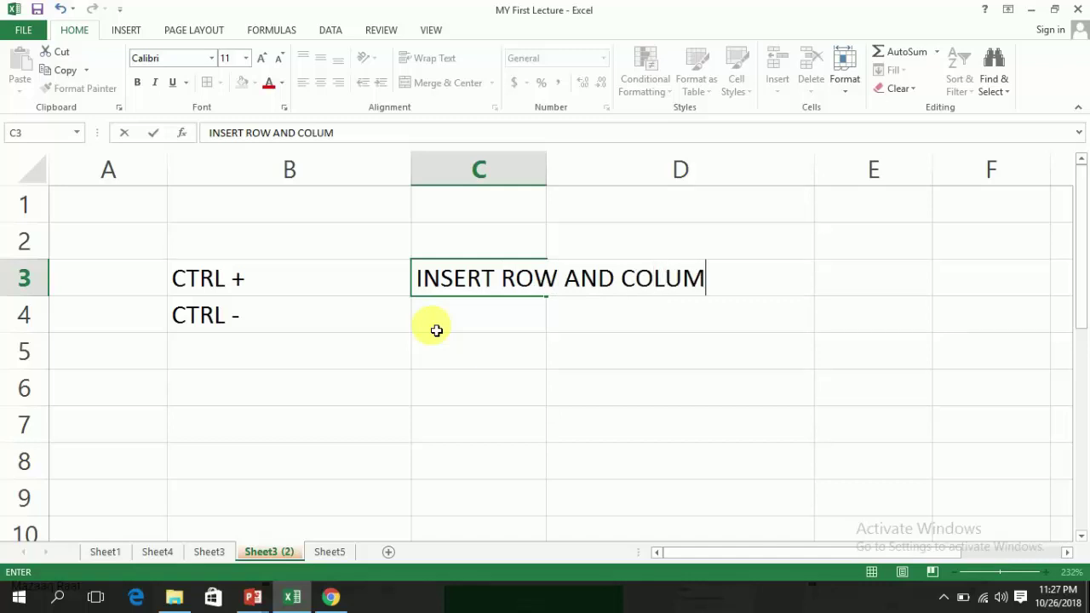
type("AND CELL")
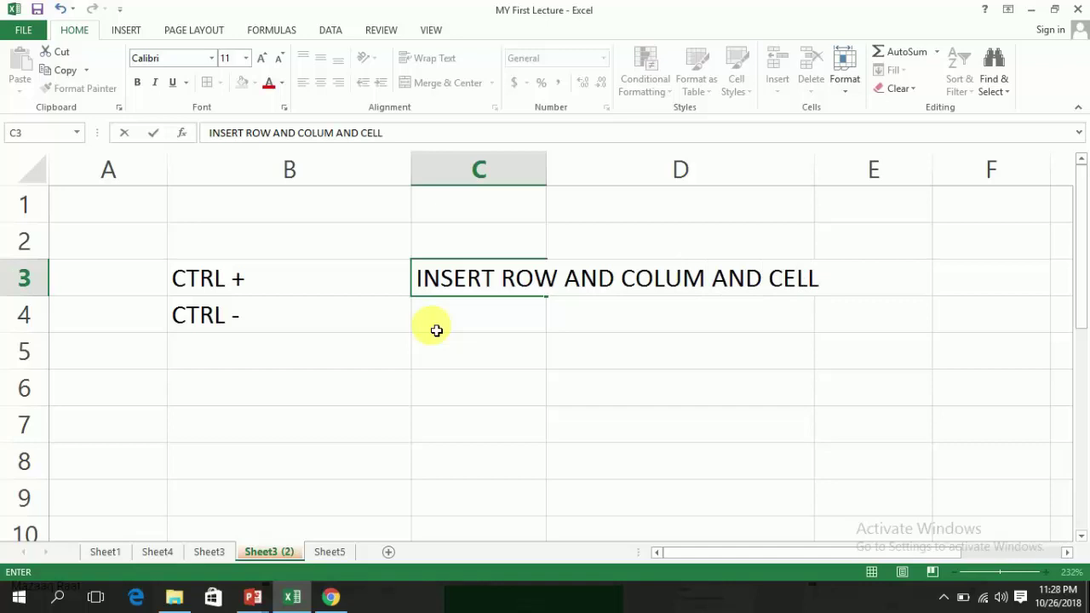
key("Return")
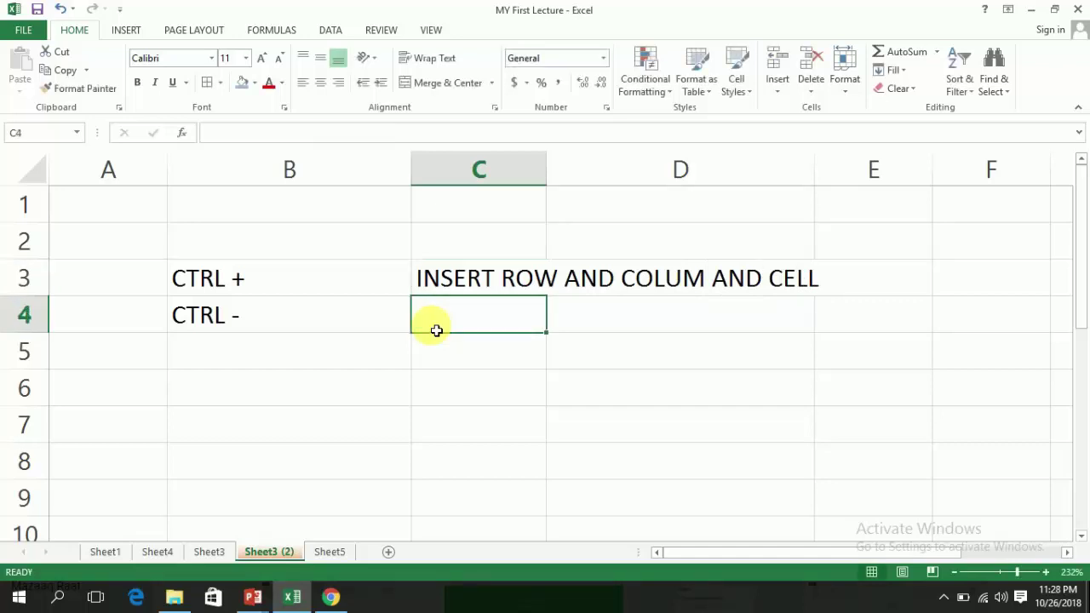
key("Up")
key("F2")
key("Left")
key("Left")
key("Left")
key("Left")
key("Left")
key("Left")
key("Left")
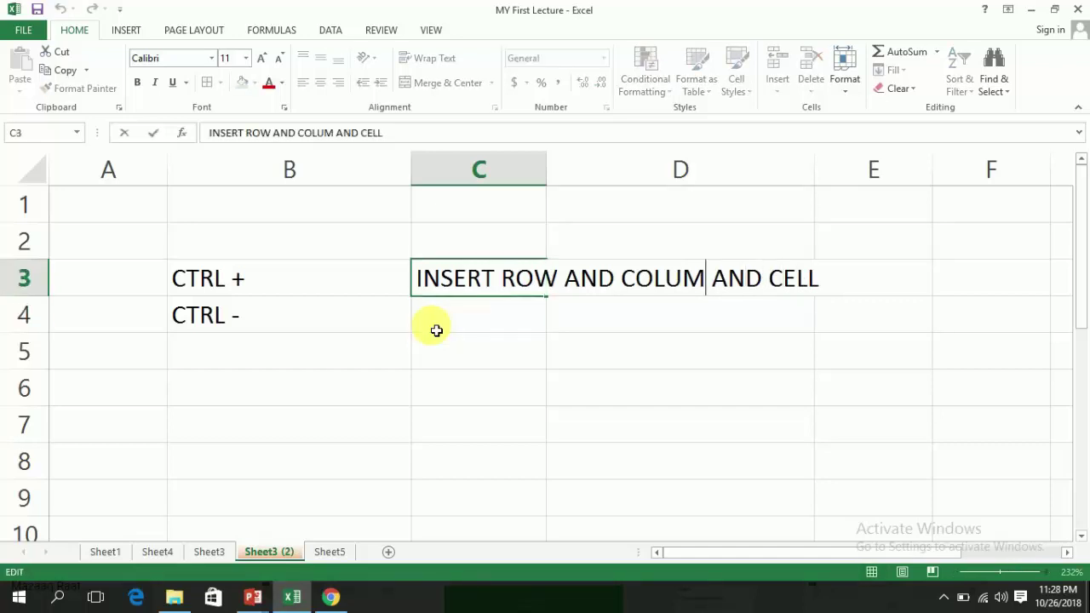
type("N")
key("Return")
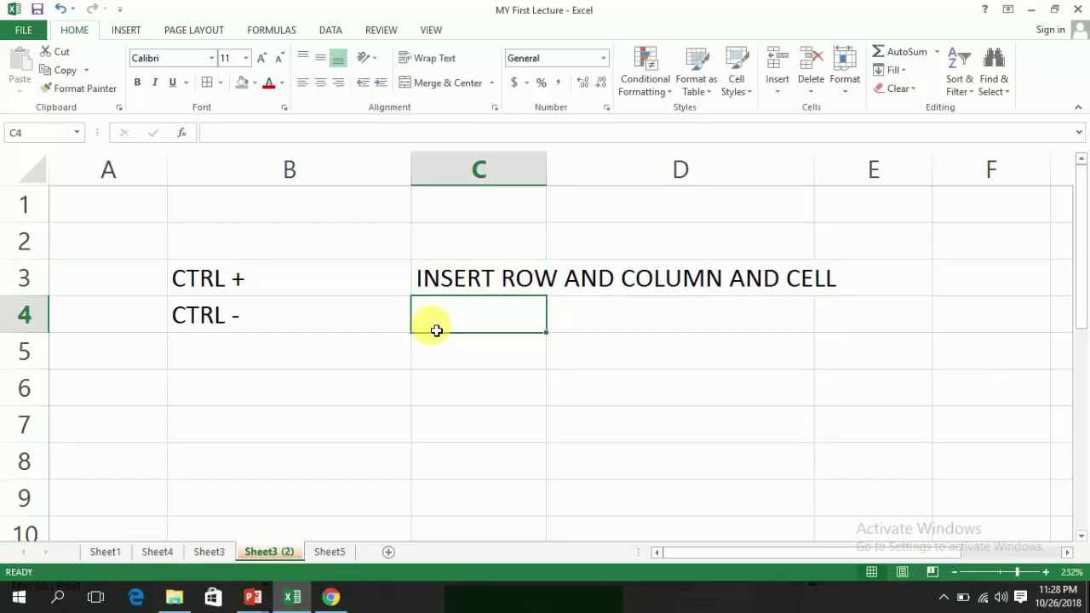
- Copy the C3 insert description into C4
left_click(786, 97)
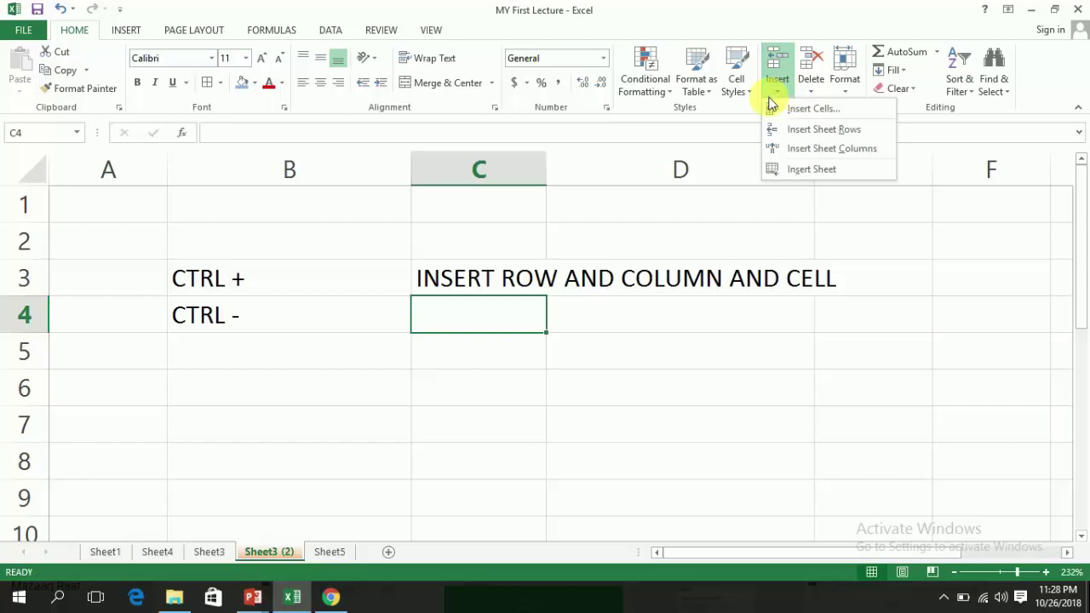
left_click(477, 292)
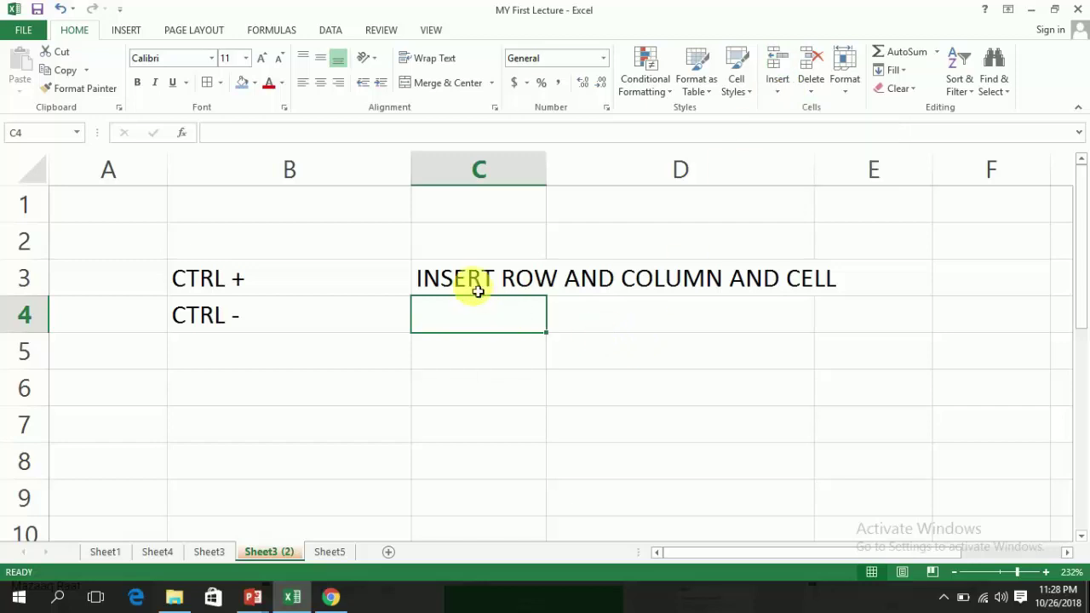
left_click(478, 292)
key("Left")
key("Left")
key("Right")
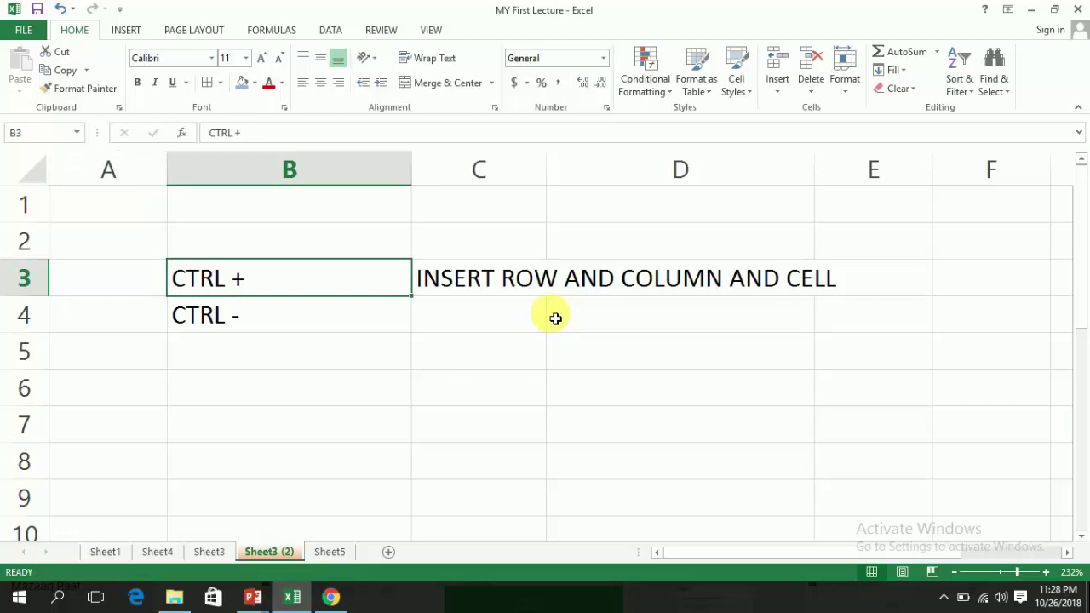
key("Right")
key("ctrl+c")
key("Down")
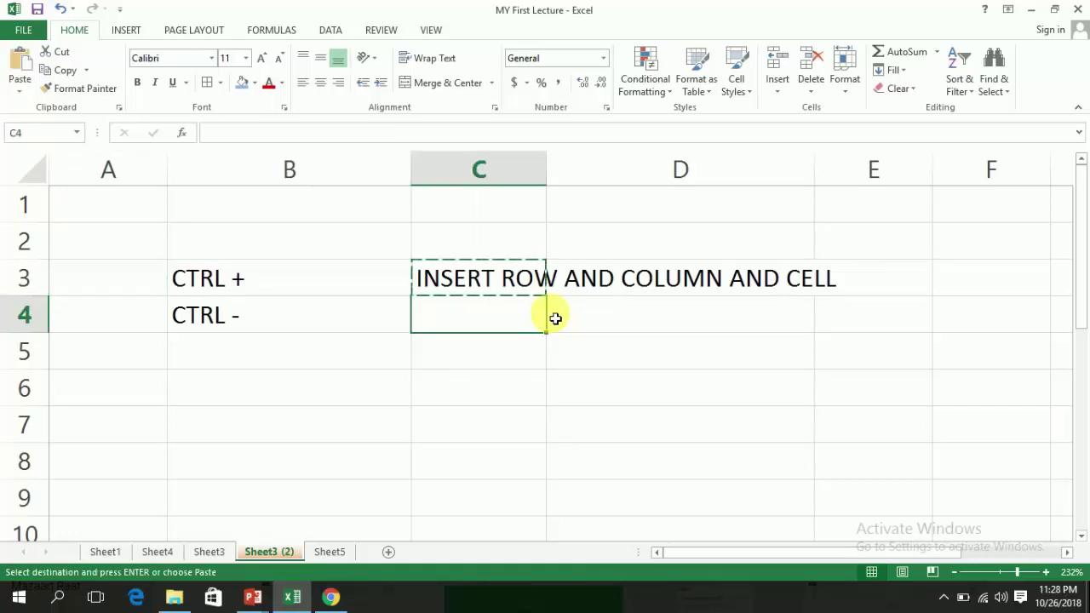
key("Return")
- Replace INSERT with DELETE so C4 reads DELETE ROW AND COLUMN AND CELL
key("F2")
key("ctrl+Left")
key("ctrl+Left")
key("ctrl+Left")
key("ctrl+Left")
key("ctrl+Left")
key("shift+Left")
key("shift+Left")
key("shift+Left")
key("shift+Left")
key("shift+Left")
key("shift+Left")
type("DELETE")
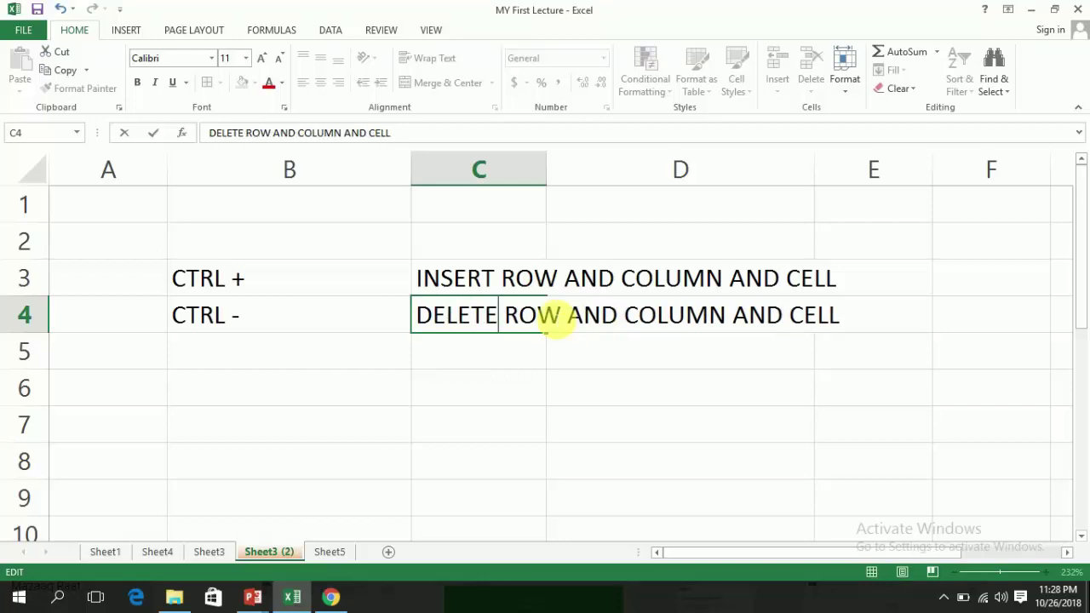
key("Return")
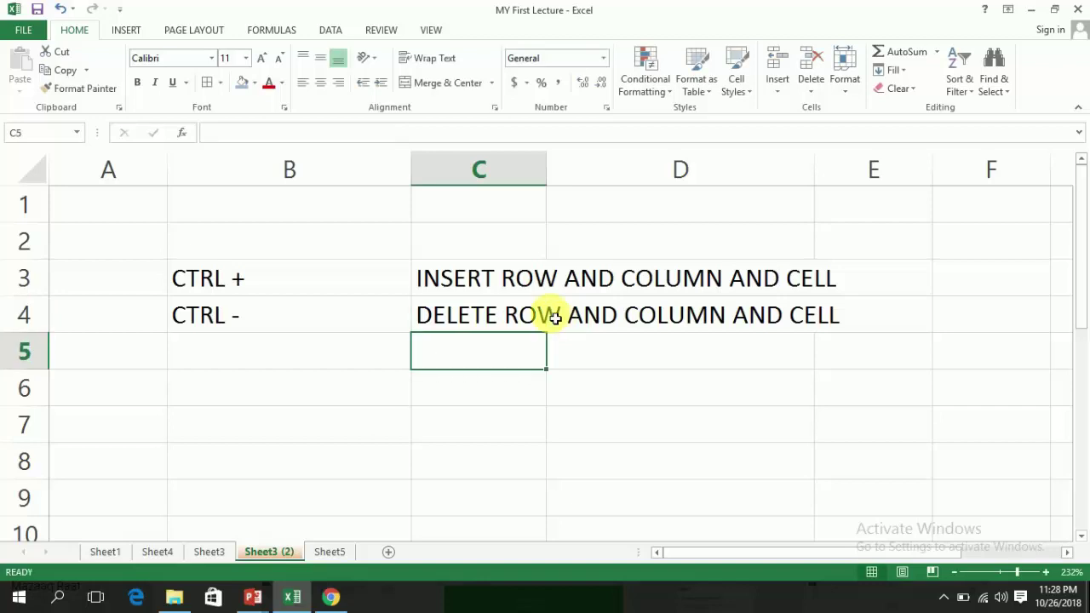
key("Up")
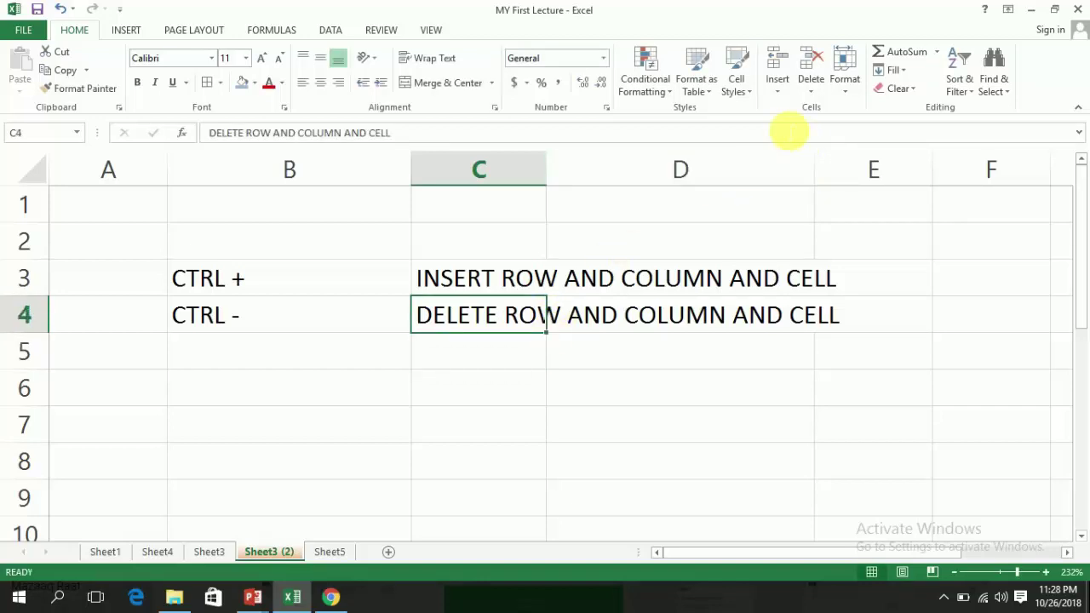
left_click(812, 89)
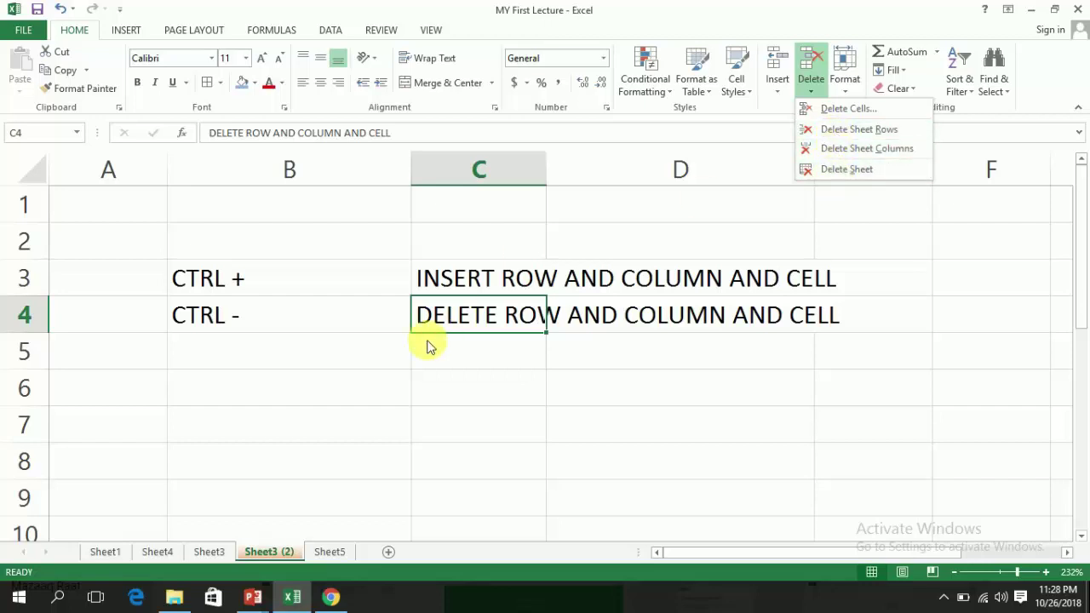
left_click(323, 417)
left_click(274, 281)
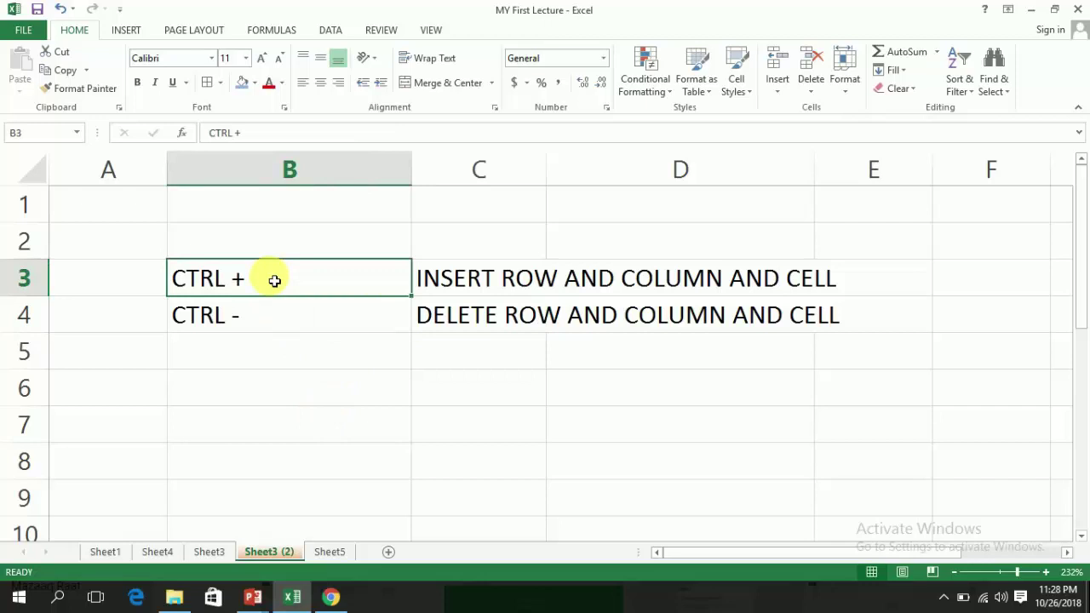
left_click(276, 317)
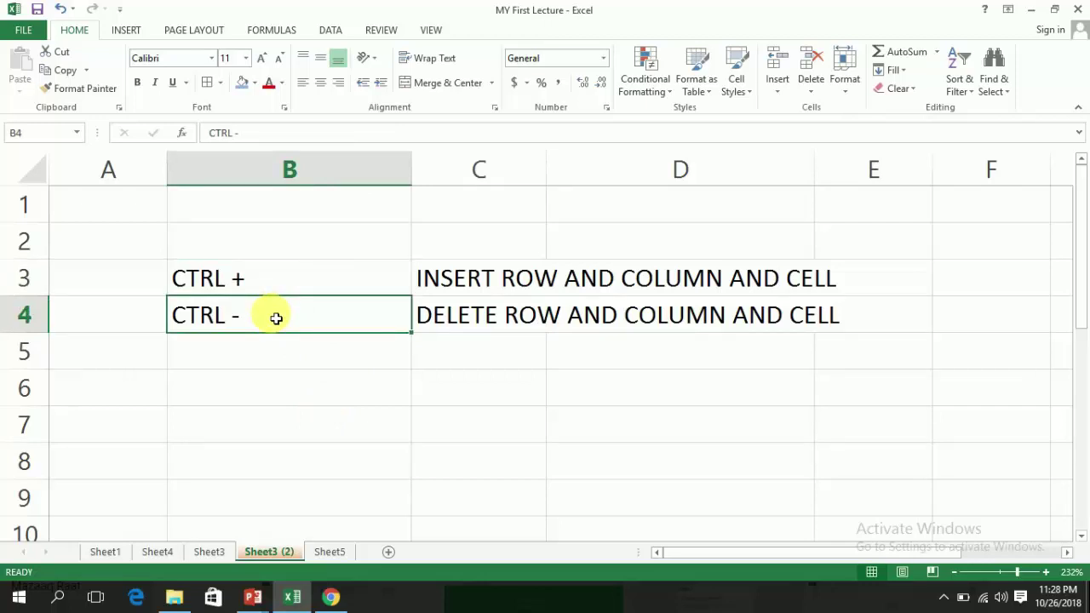
key("ctrl+shift+equal")
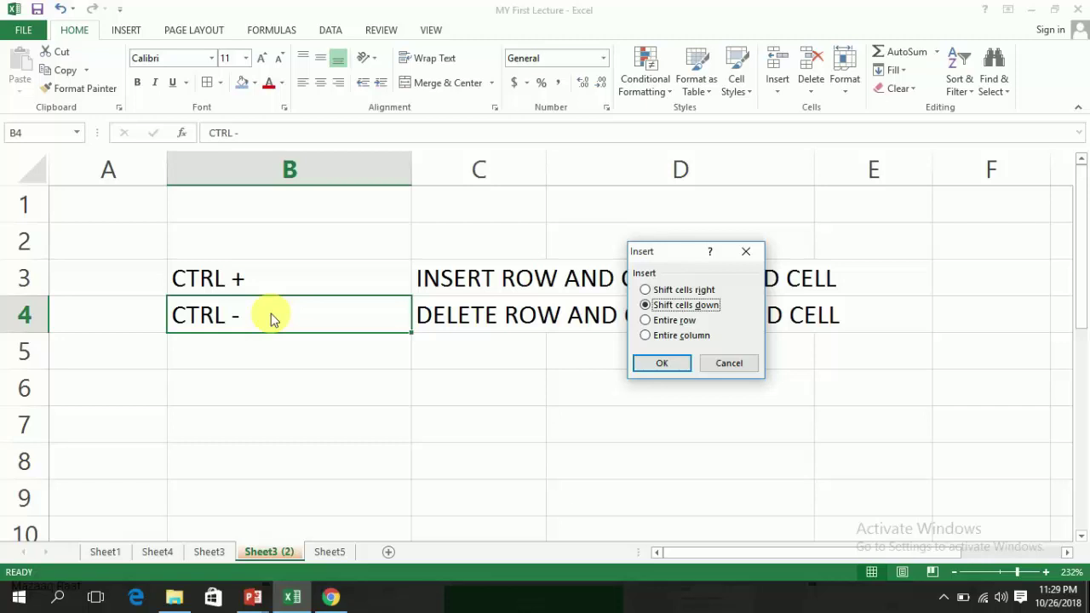
key("Escape")
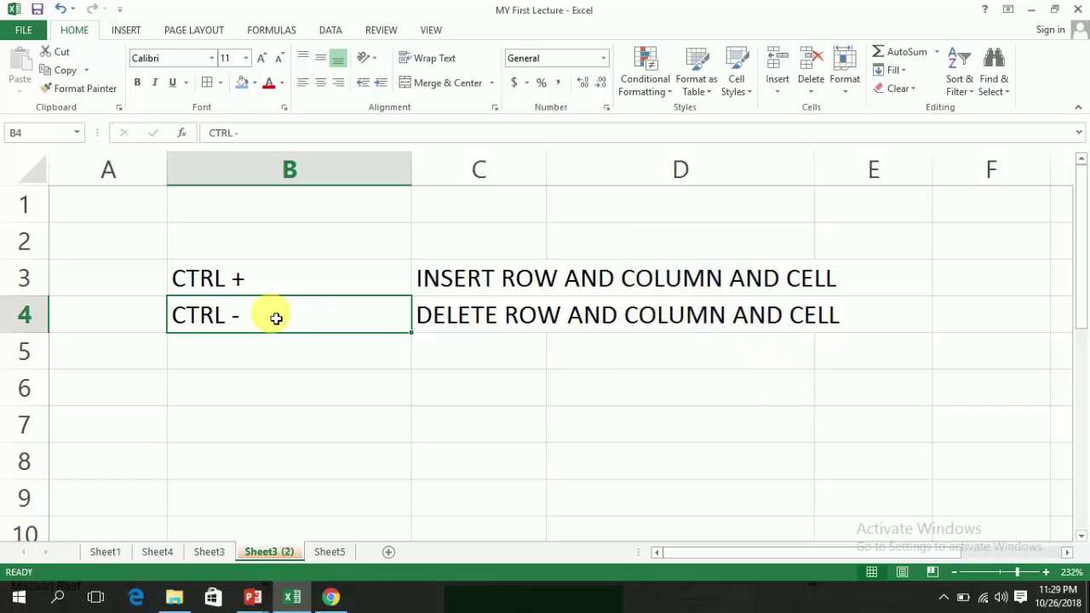
type("_")
key("Escape")
key("ctrl+minus")
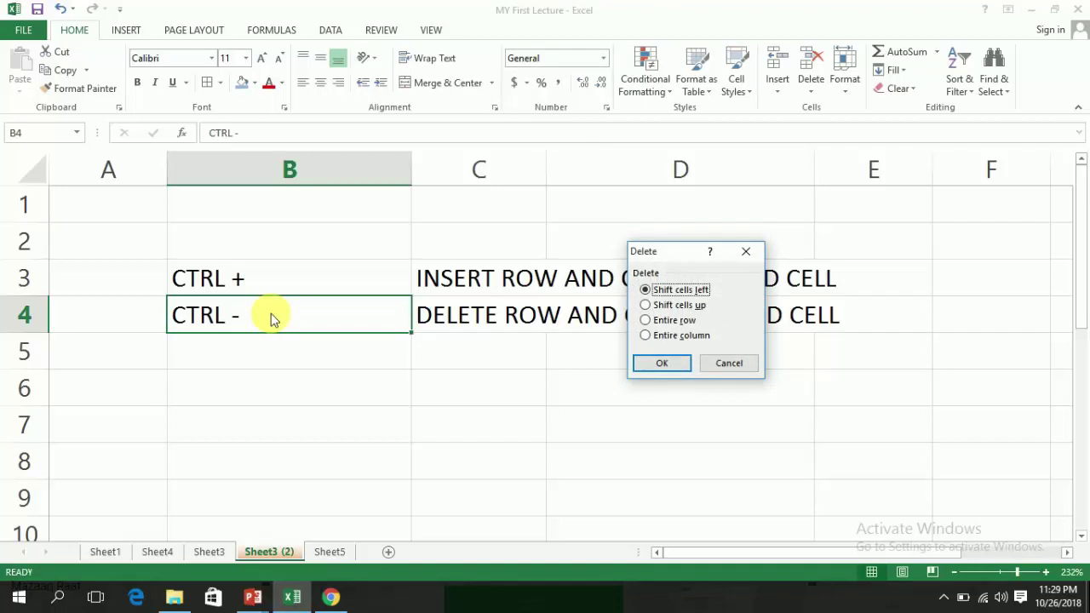
key("Escape")
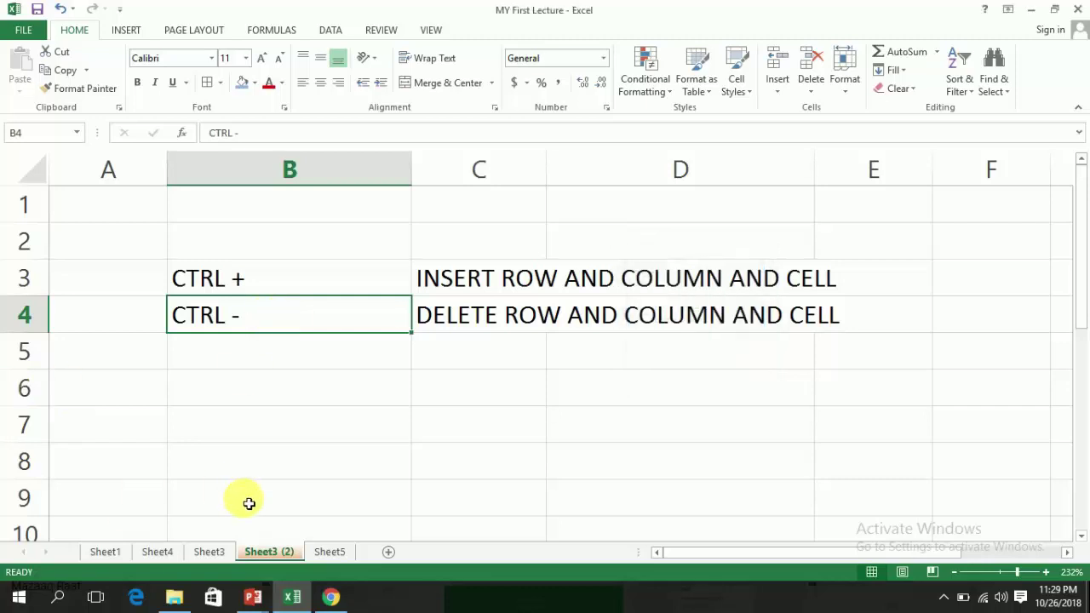
- Insert a blank worksheet Sheet7 through the Sheet3 (2) tab's Insert dialog
right_click(256, 552)
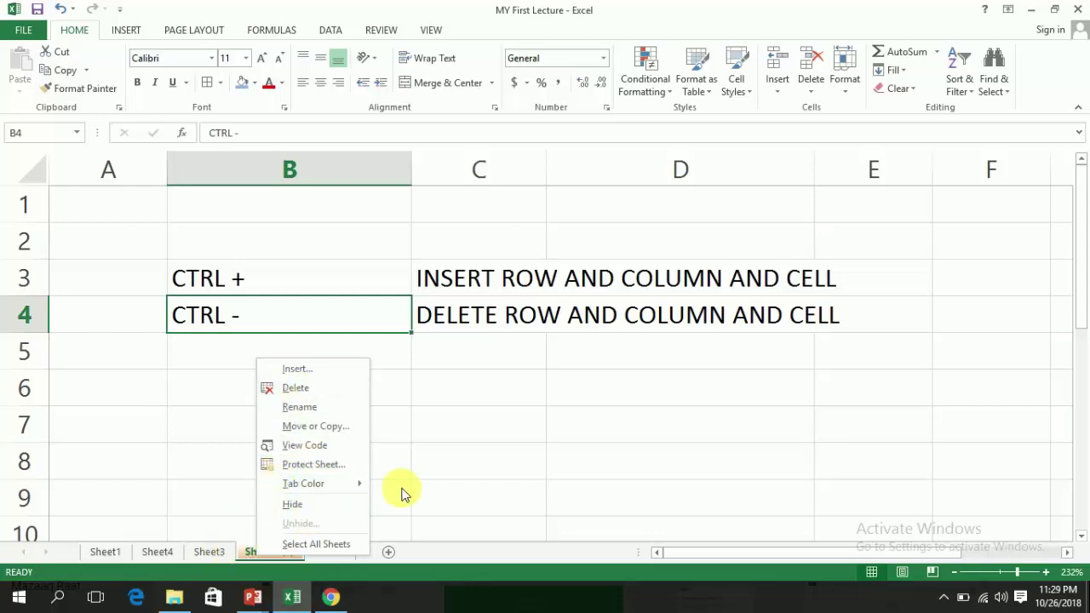
left_click(450, 409)
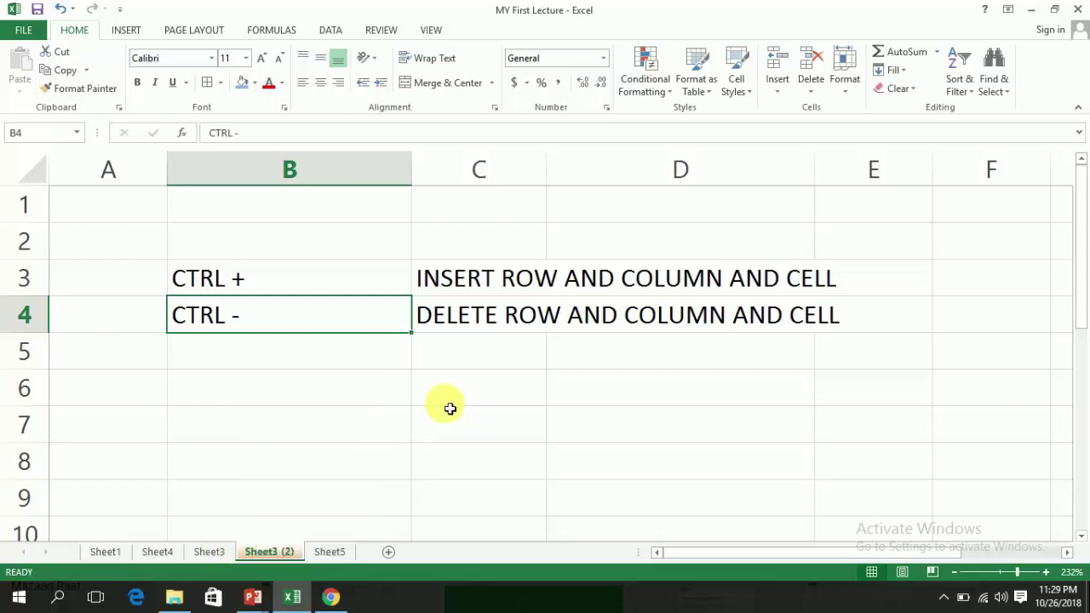
left_click(846, 92)
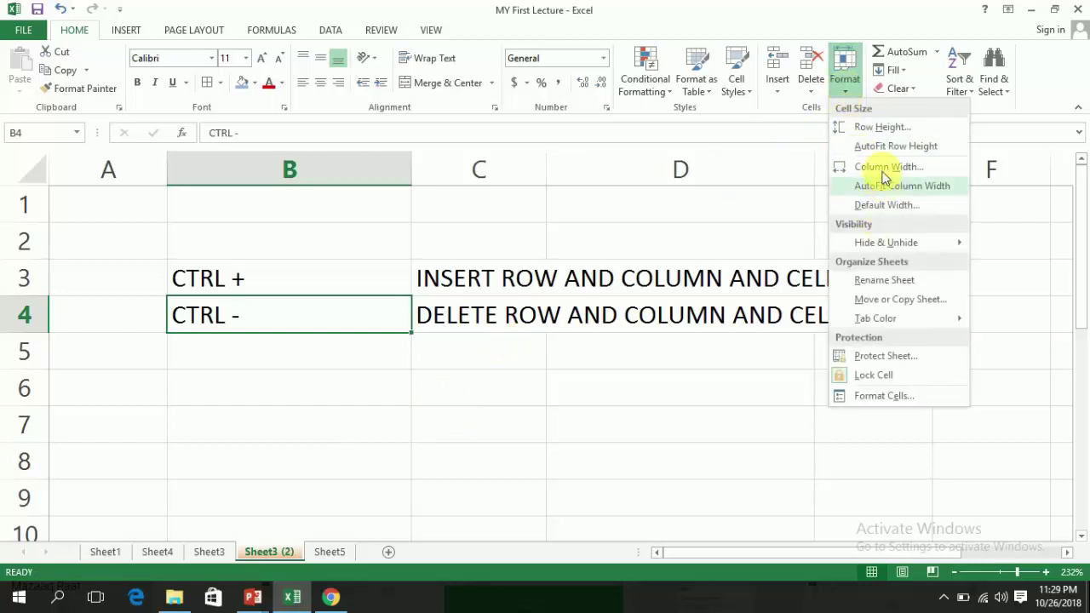
left_click(811, 85)
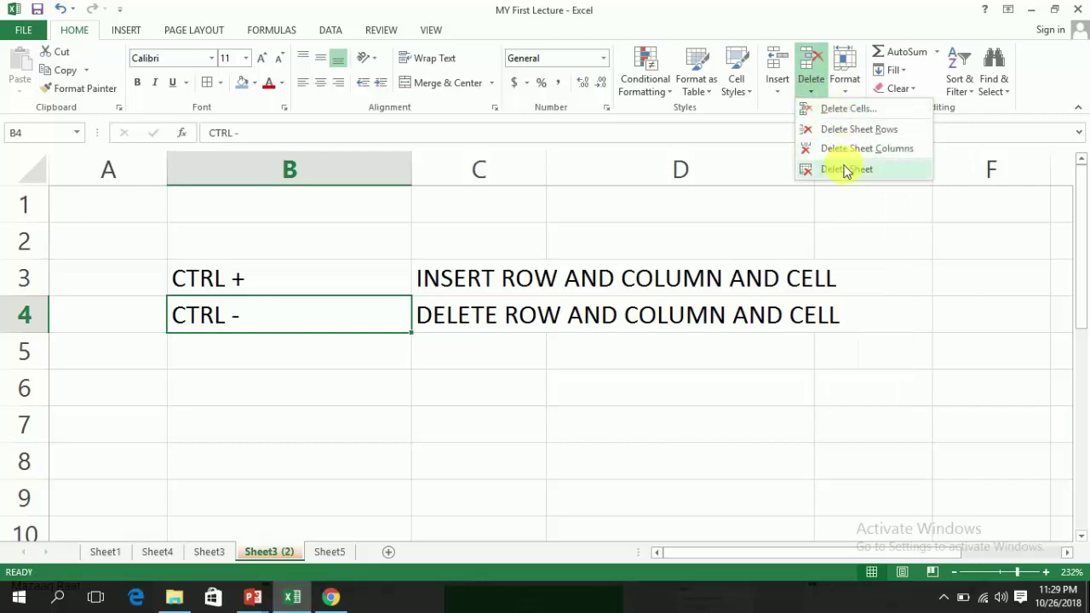
right_click(274, 556)
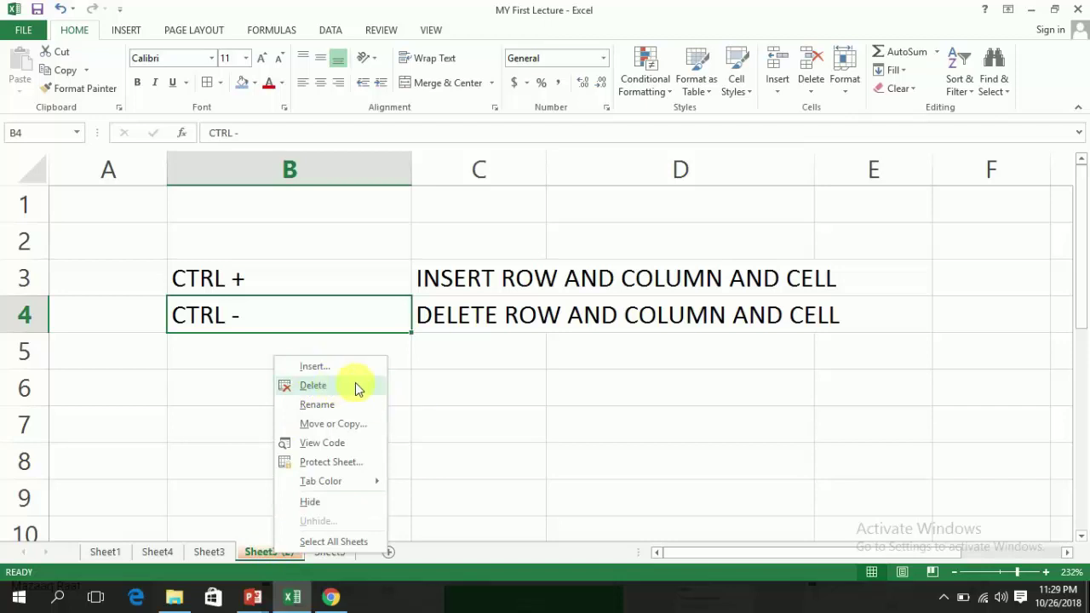
left_click(346, 367)
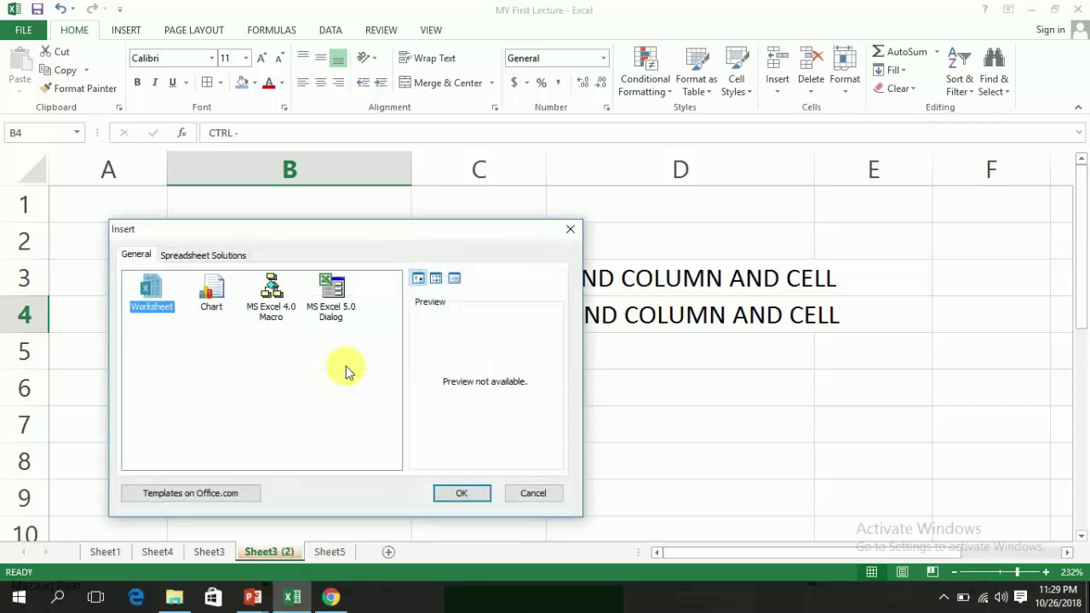
left_click(465, 495)
left_click(334, 554)
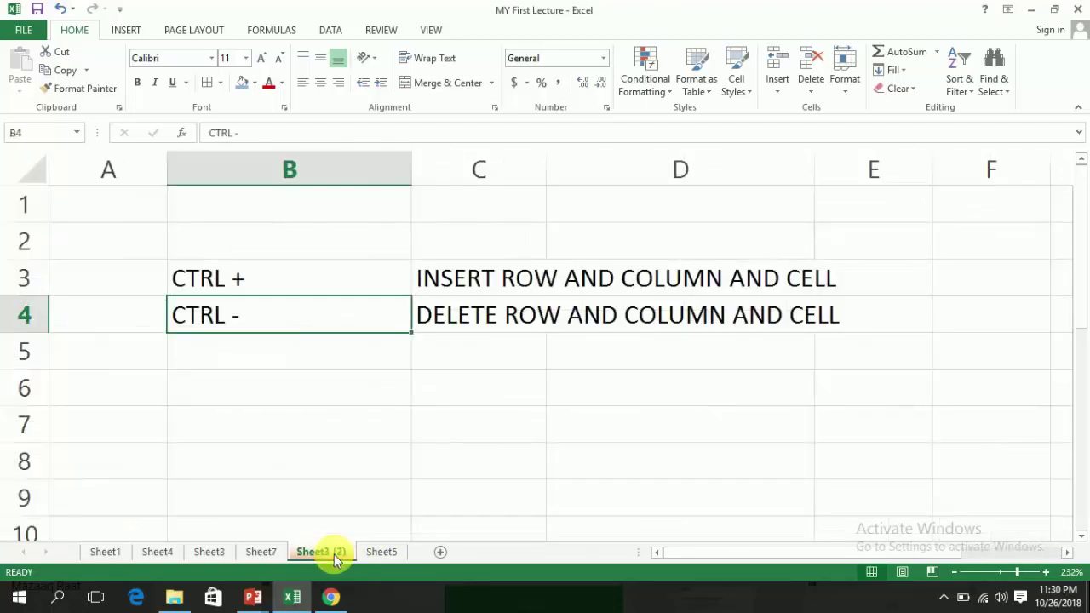
- Add Sheet8 with the new-sheet button and Sheet9 via Home > Insert > Insert Sheet
left_click(441, 553)
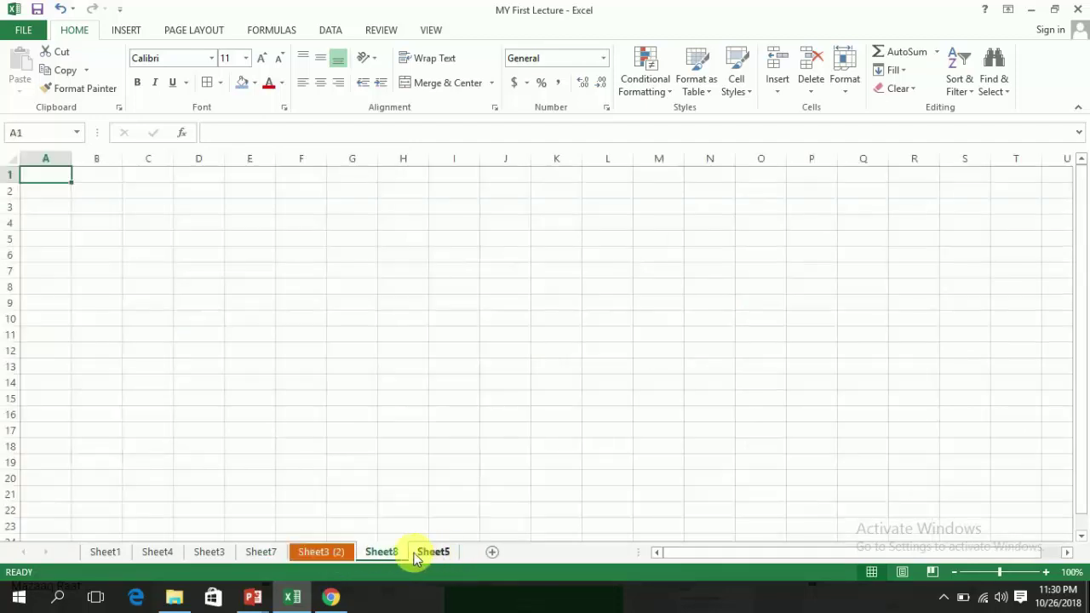
left_click(344, 552)
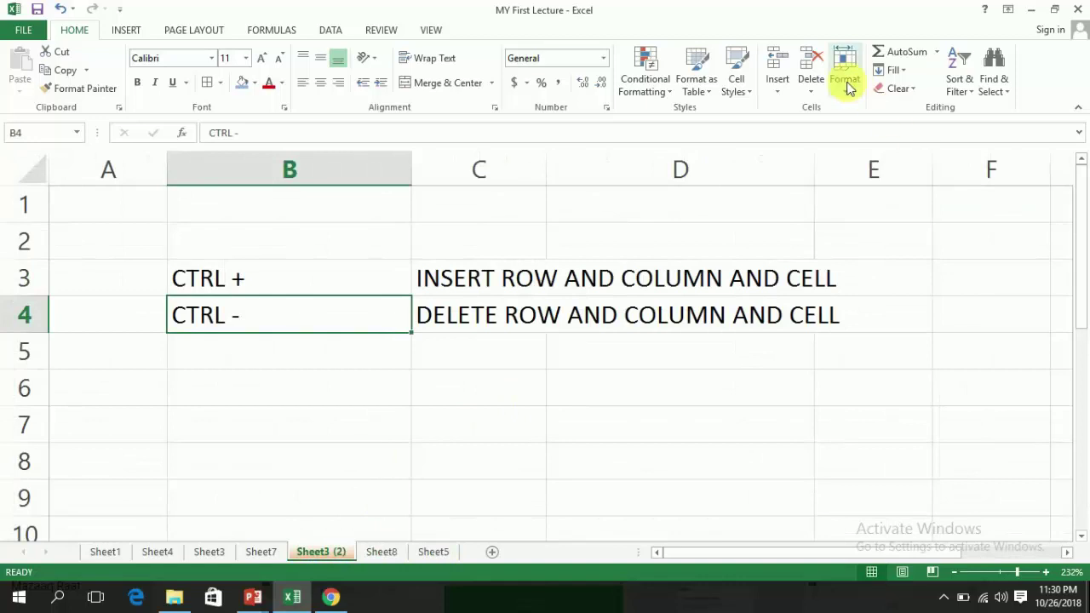
left_click(778, 81)
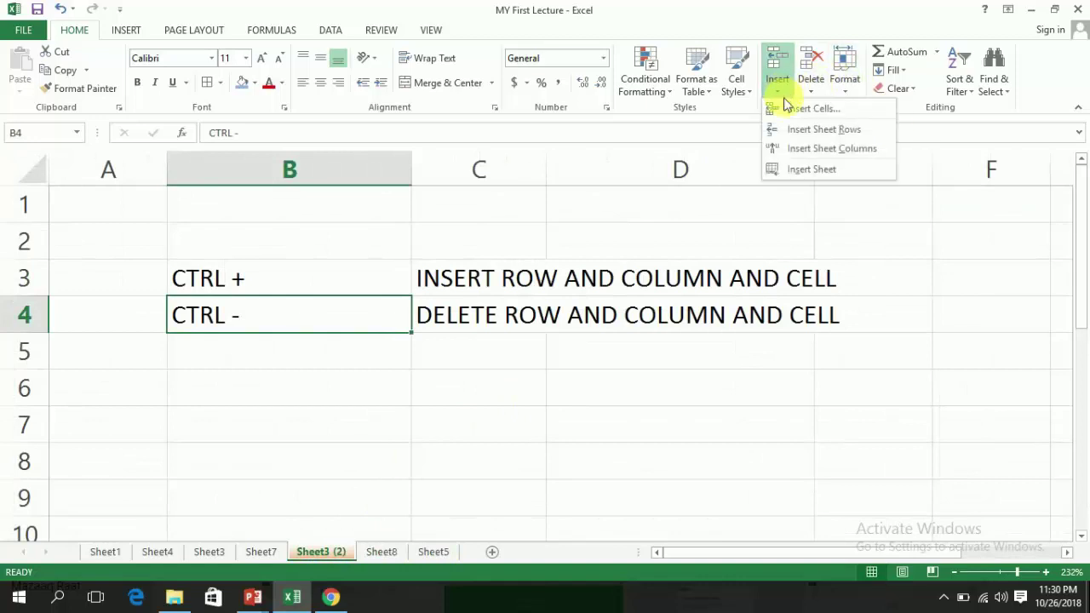
left_click(798, 169)
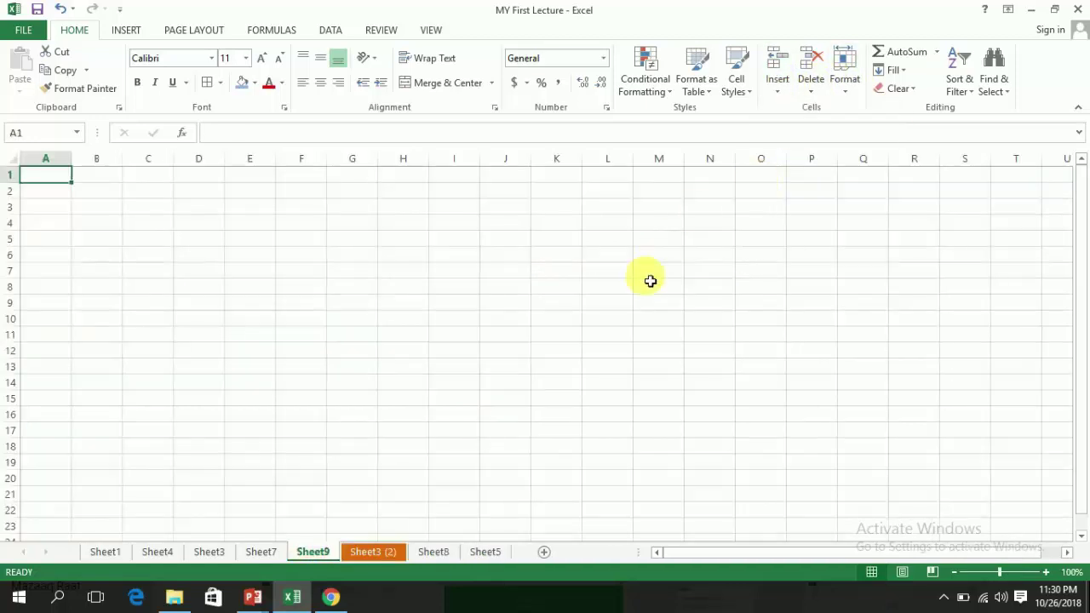
- Delete the empty Sheet8 via Home > Delete, then delete Sheet5 from its tab menu
left_click(385, 553)
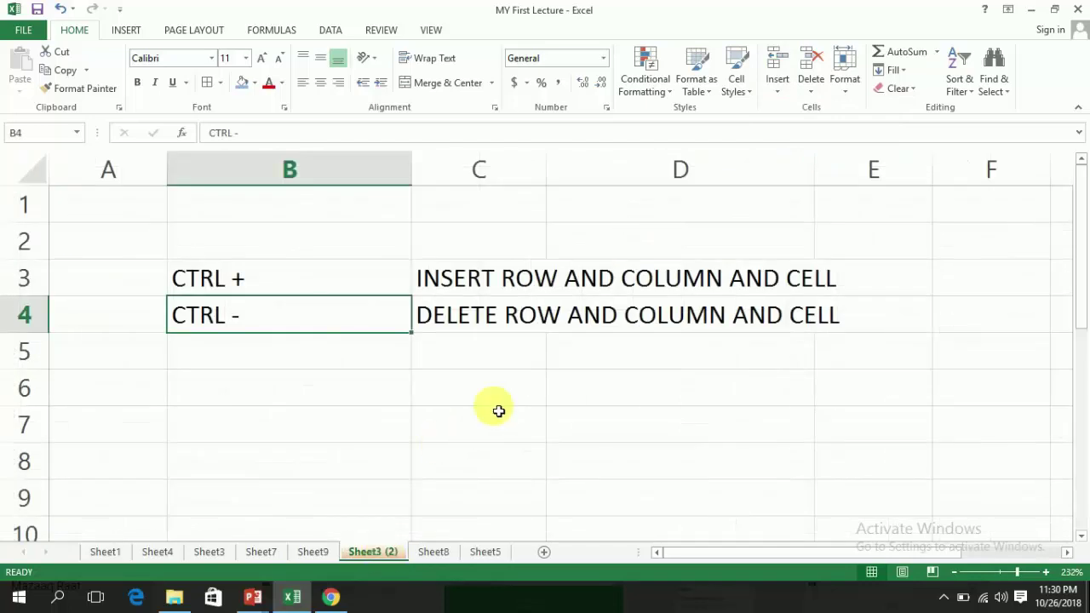
left_click(811, 85)
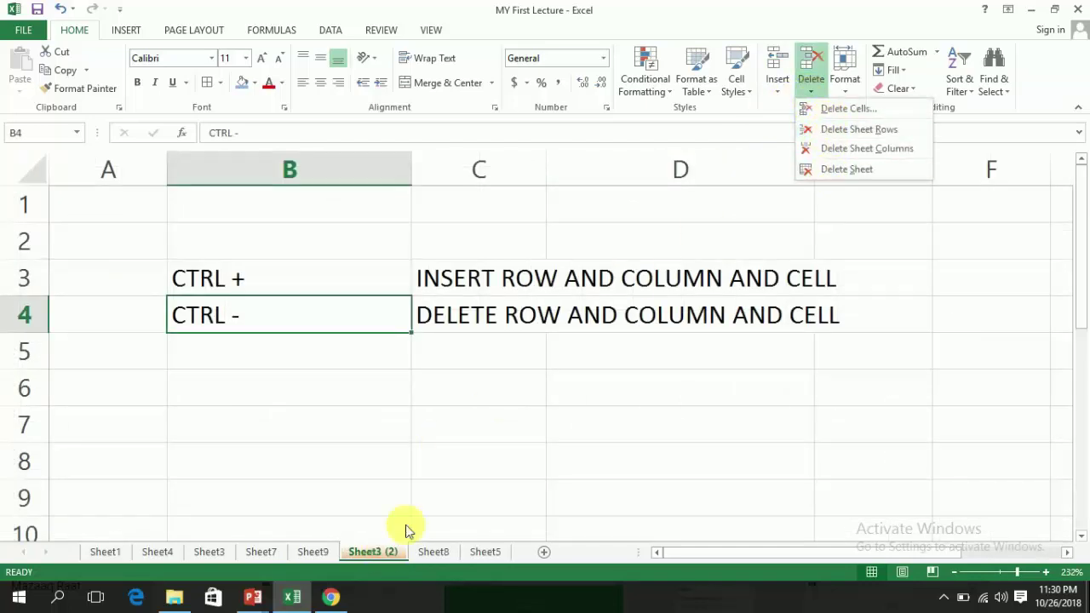
left_click(422, 556)
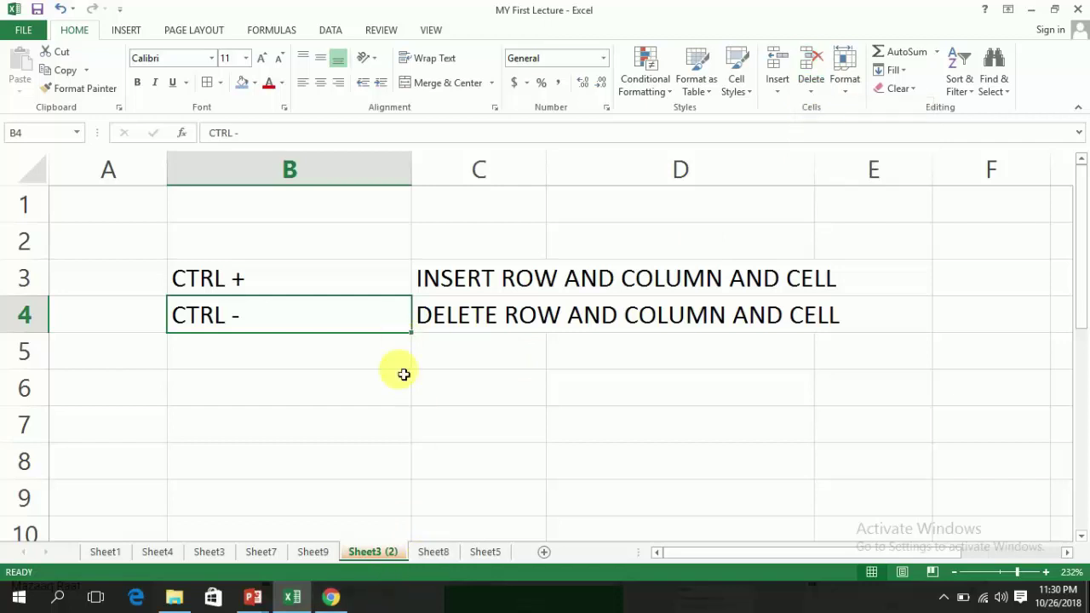
left_click(428, 552)
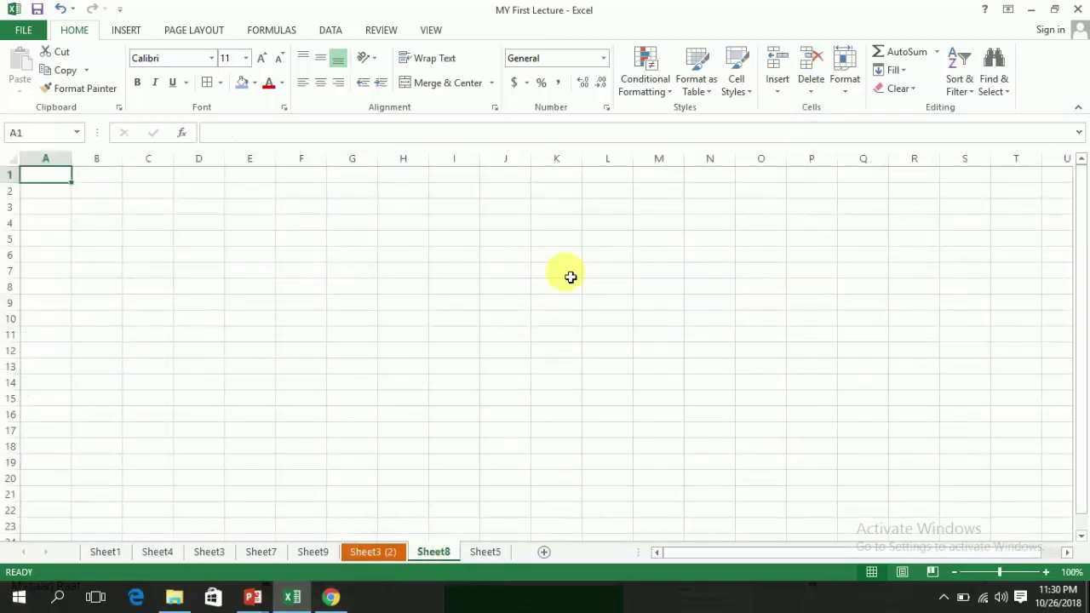
left_click(811, 90)
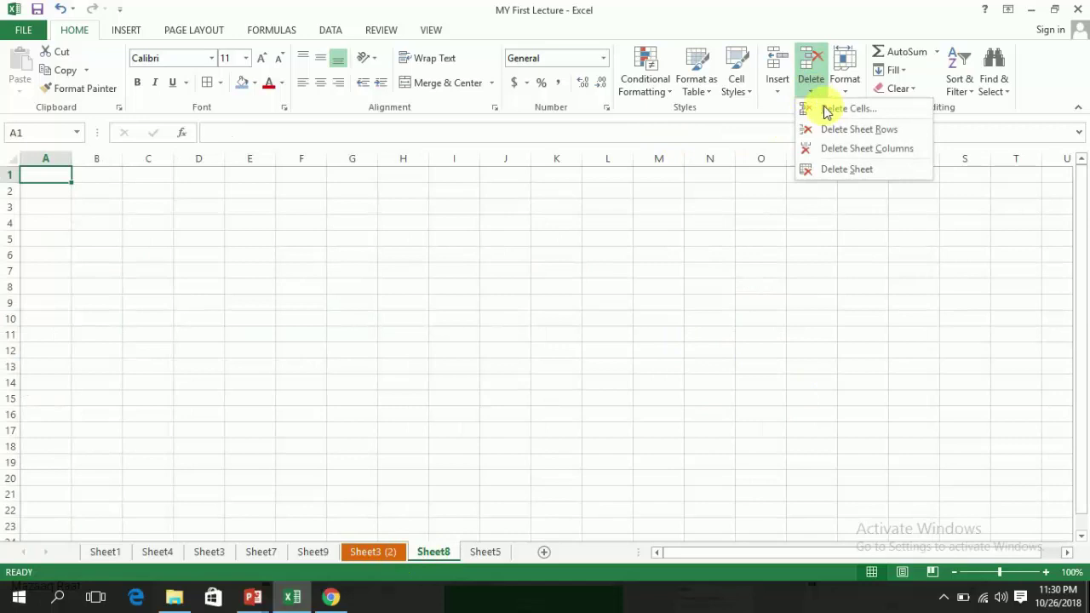
left_click(833, 169)
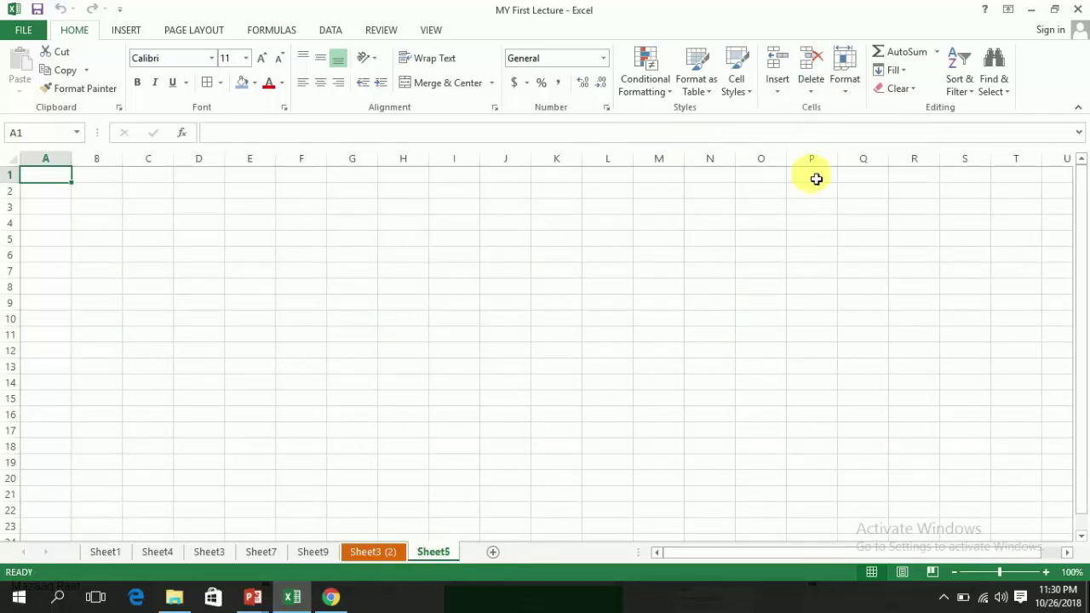
right_click(429, 557)
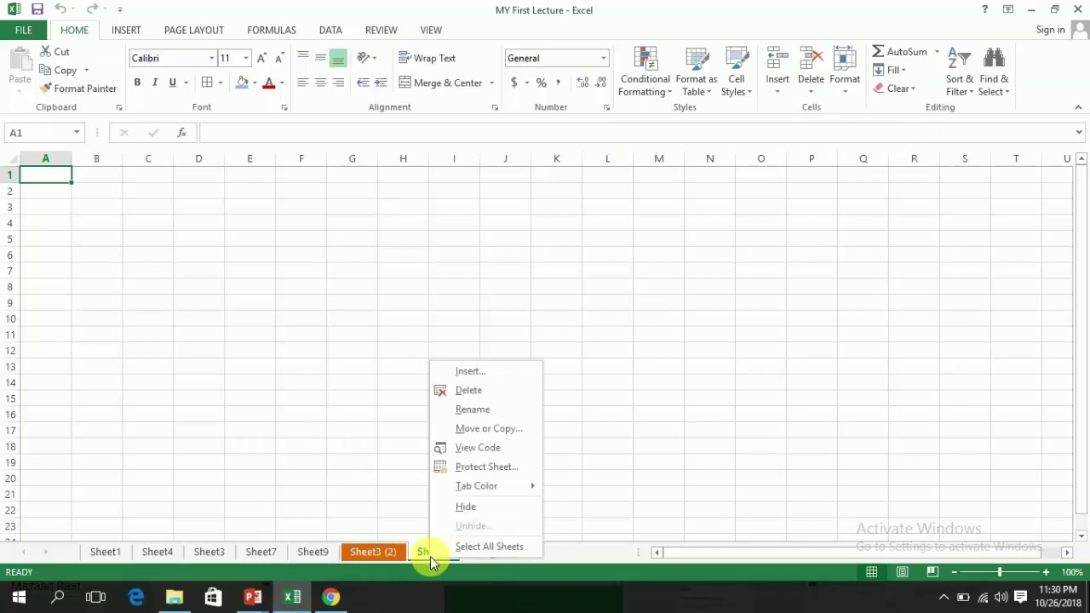
left_click(475, 392)
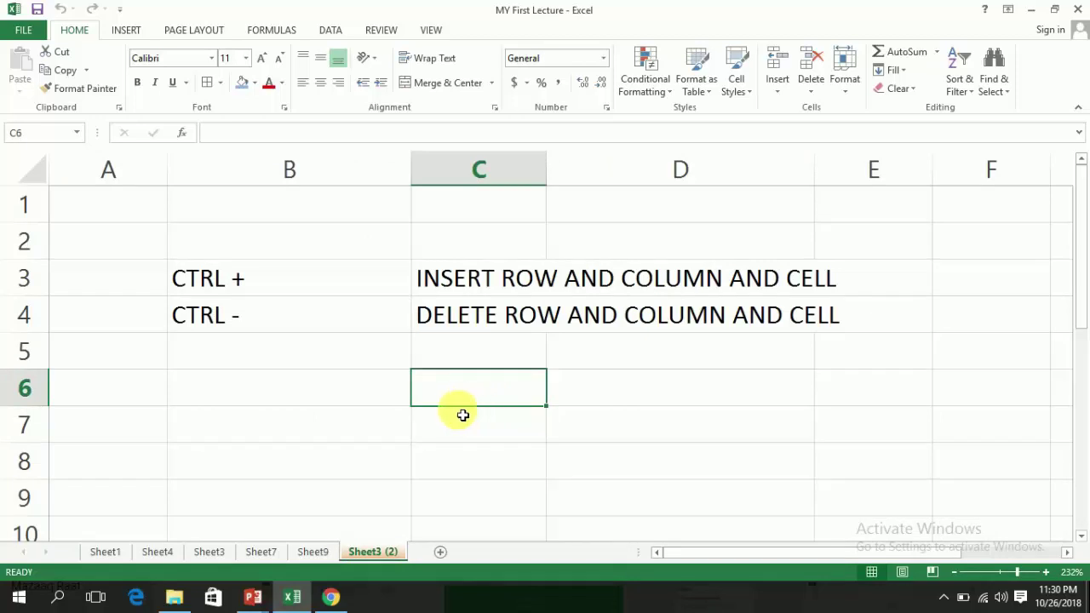
- Type ROW HIGHT in B6, COLUMN WIDTH in B7 and AUTO ADJUSTMENT in B8
key("Left")
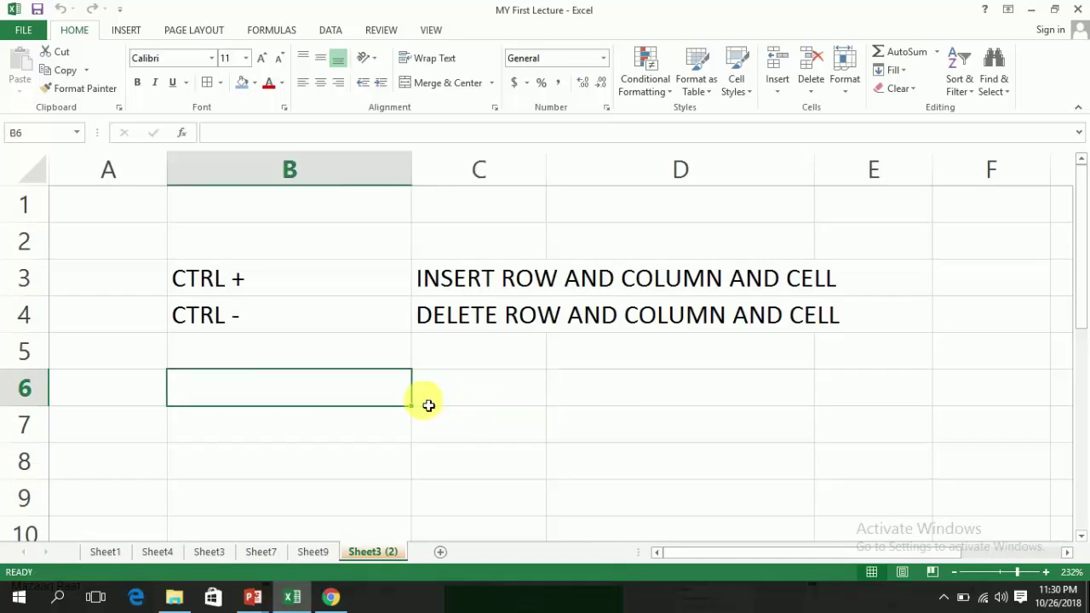
type("ROW")
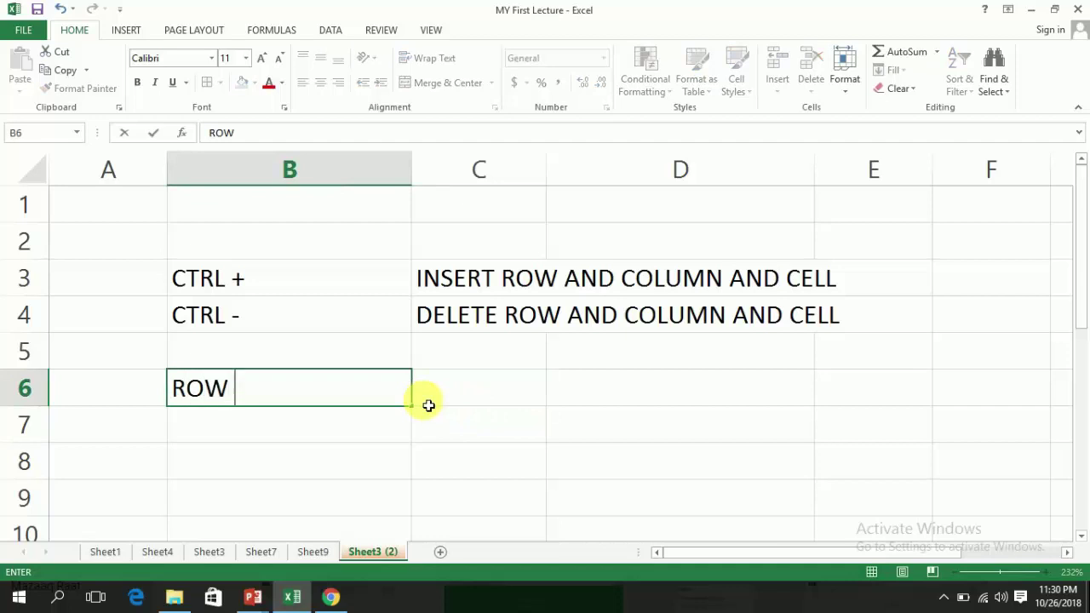
type(" HIGHT")
key("Return")
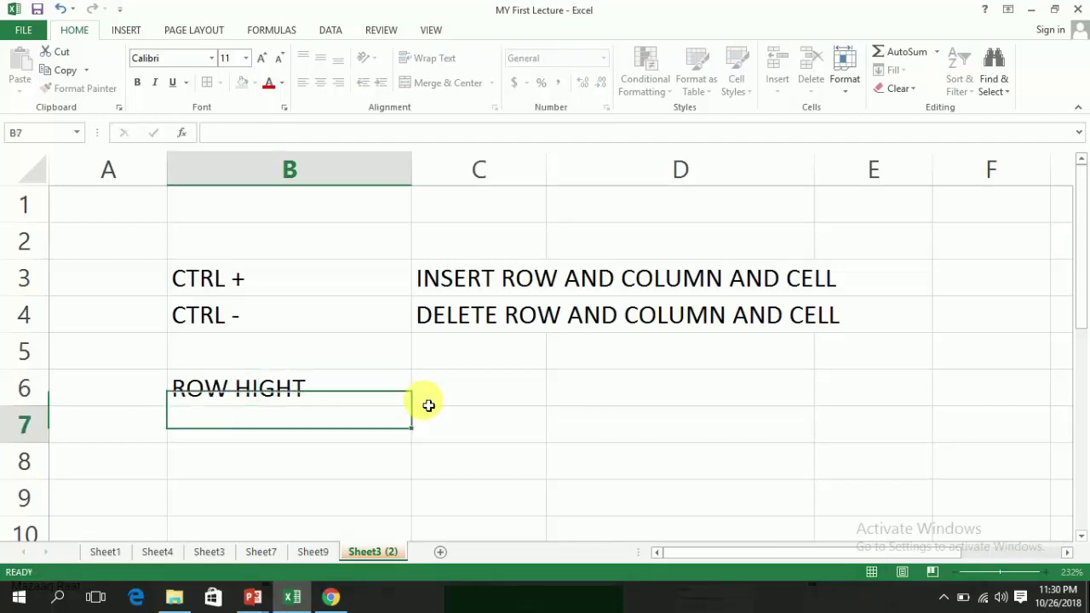
type("COLUMN WID")
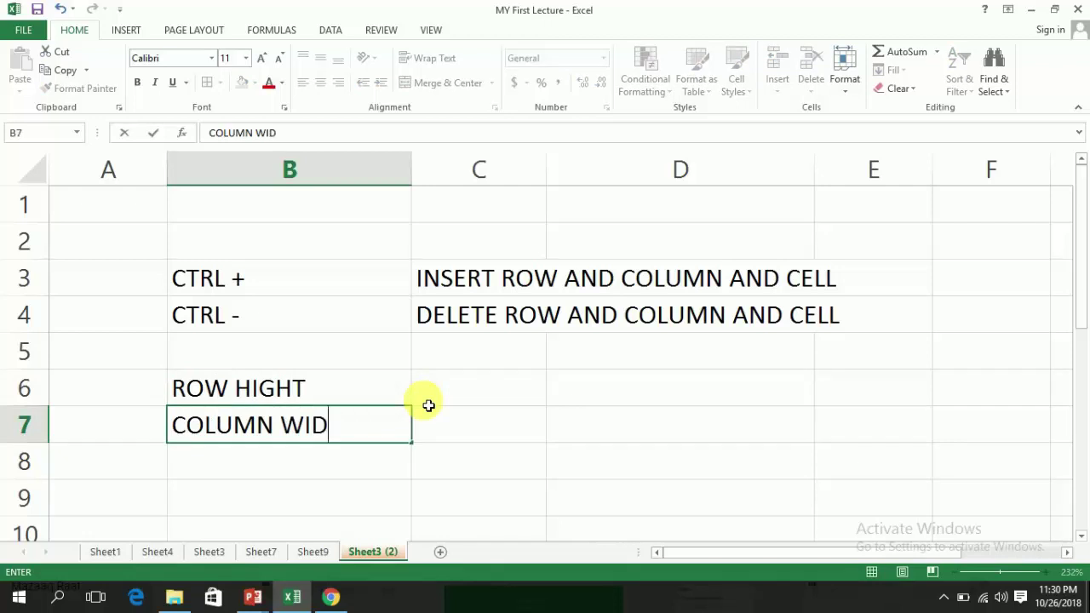
type("TH")
key("Return")
key("Up")
key("Up")
key("Down")
key("Down")
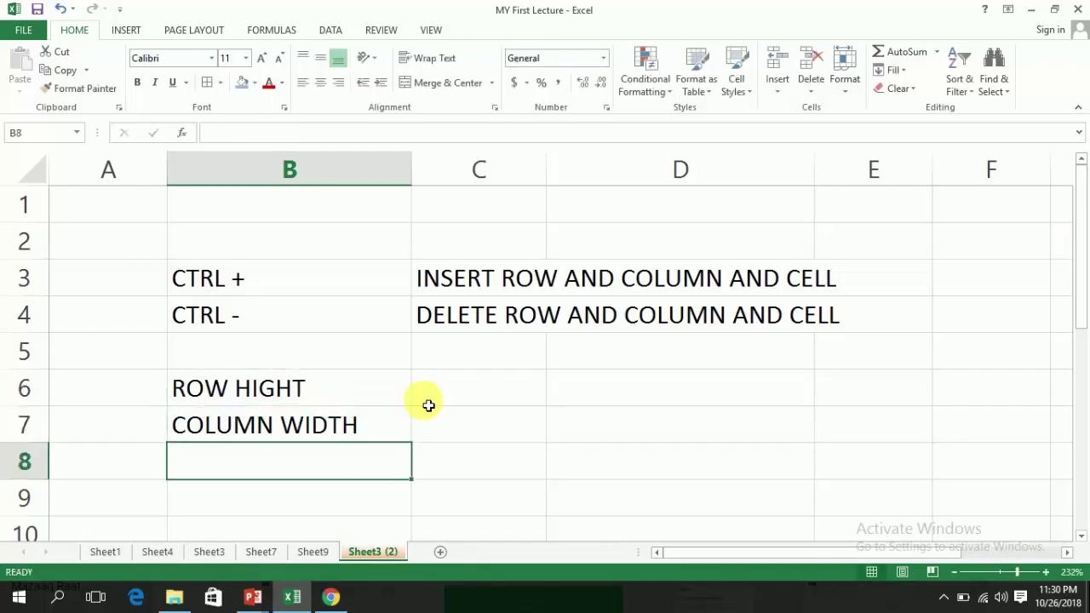
type("AUTO ADJUSTMENT")
key("Return")
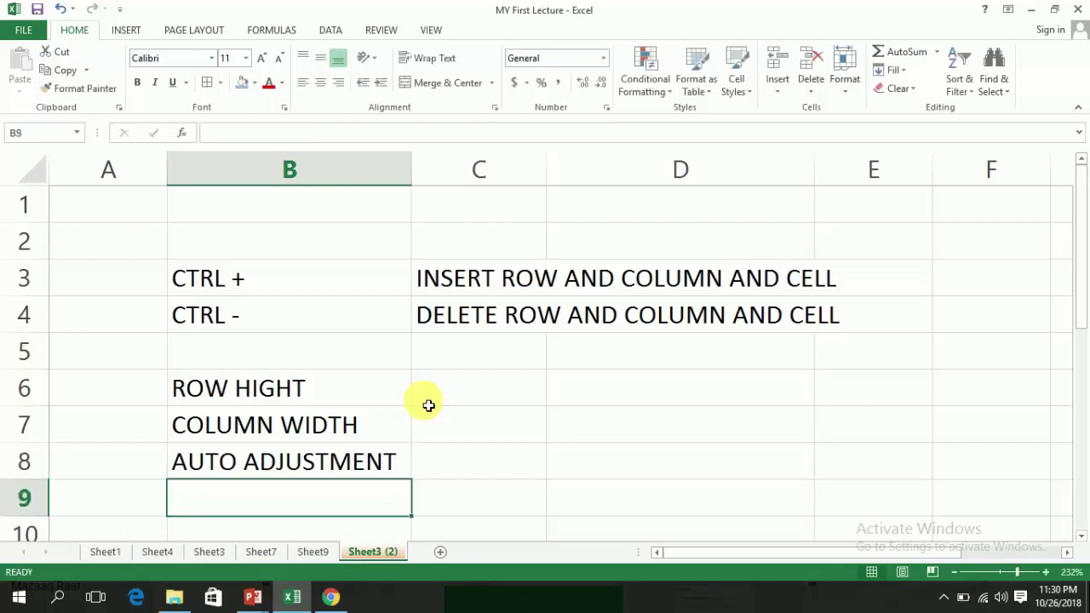
- AutoFit column C's width to its text and give C3 a light blue fill
left_click(841, 90)
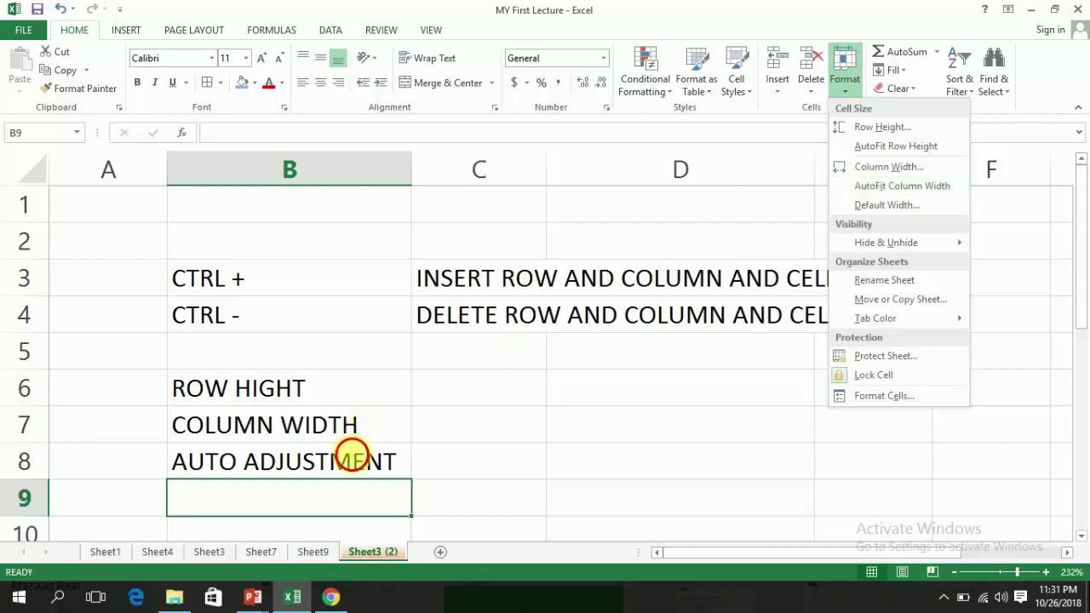
left_click(353, 456)
left_click(481, 290)
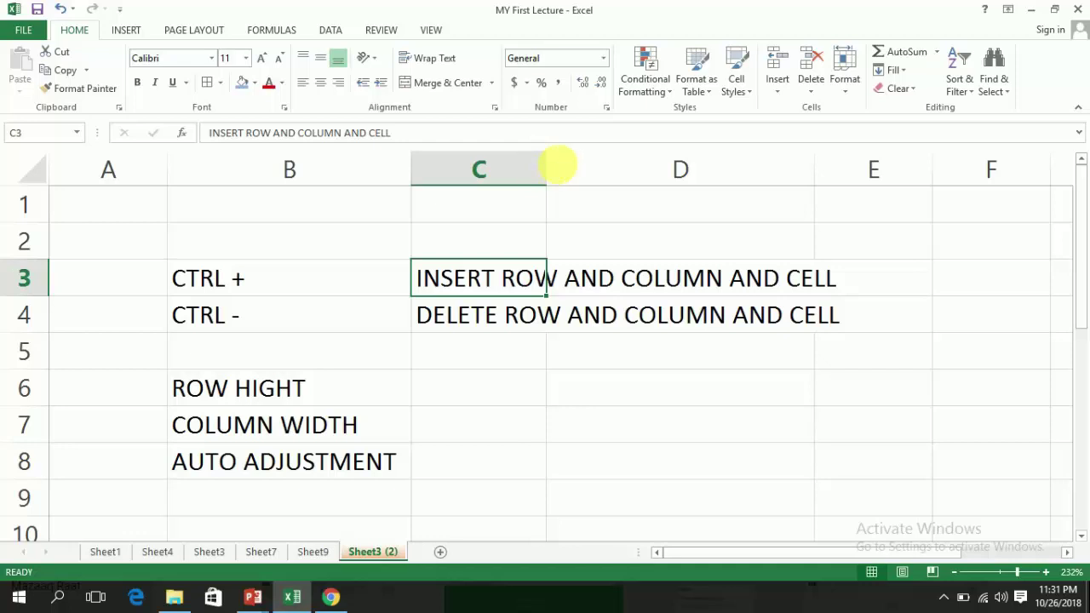
left_click(844, 92)
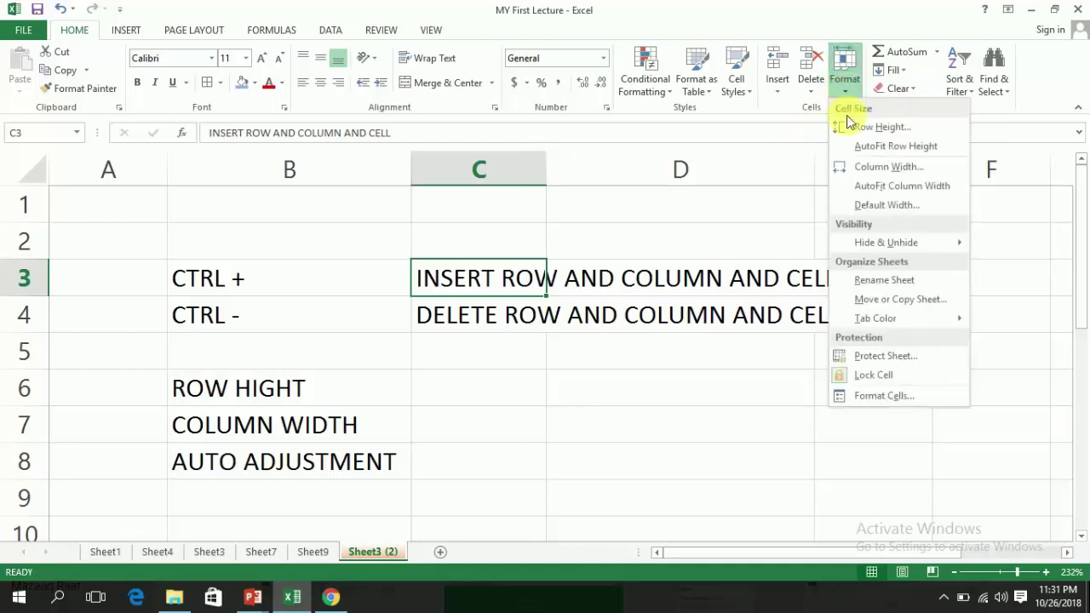
left_click(869, 194)
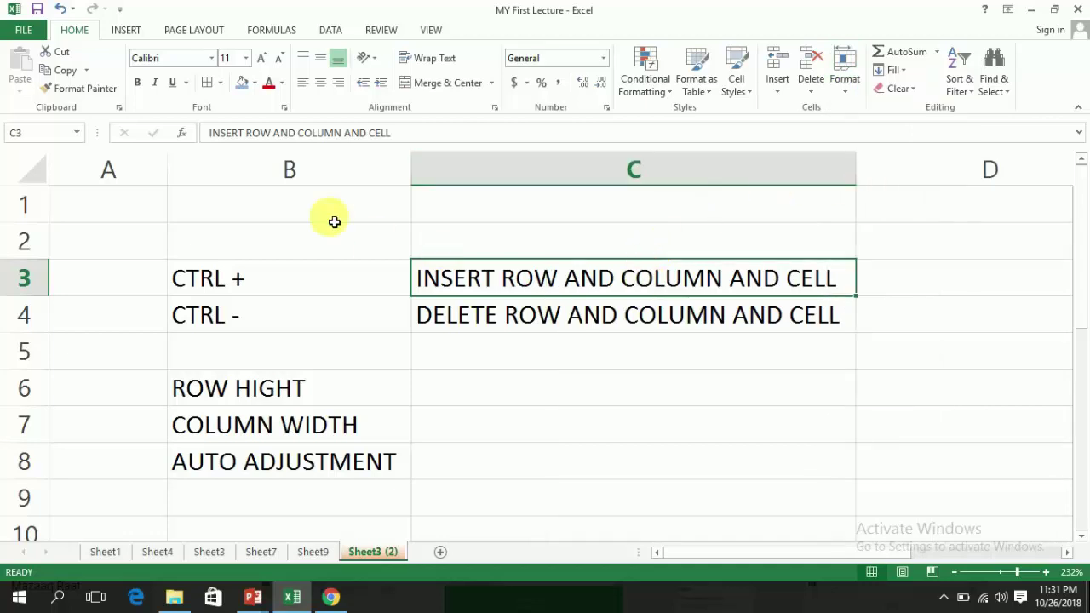
left_click(243, 82)
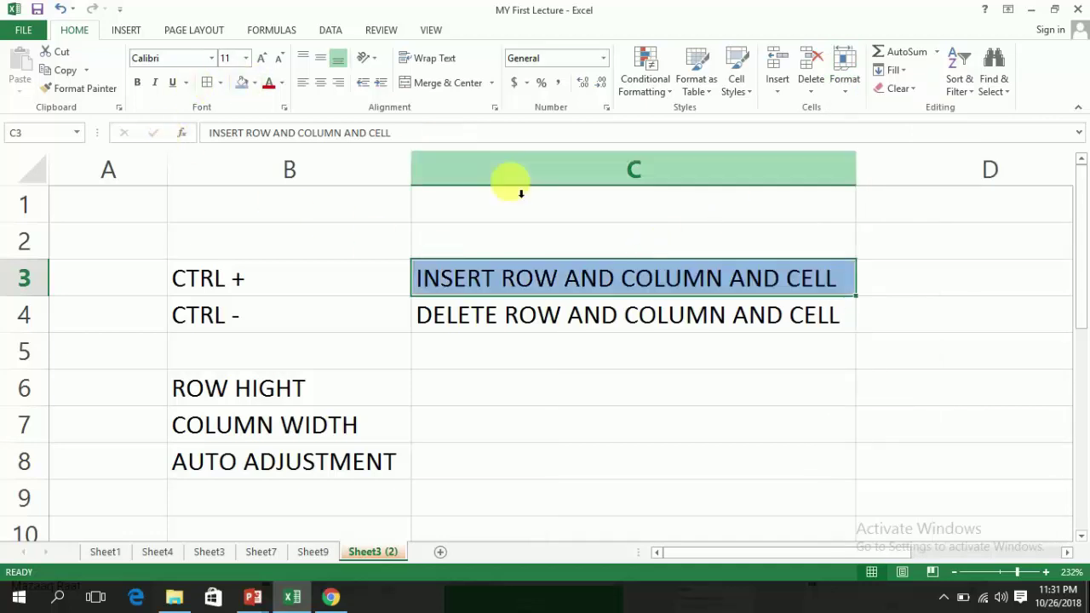
- Re-fit column C to its longest description and drag row 3 slightly taller
left_click(854, 169)
left_click_drag(857, 170, 579, 166)
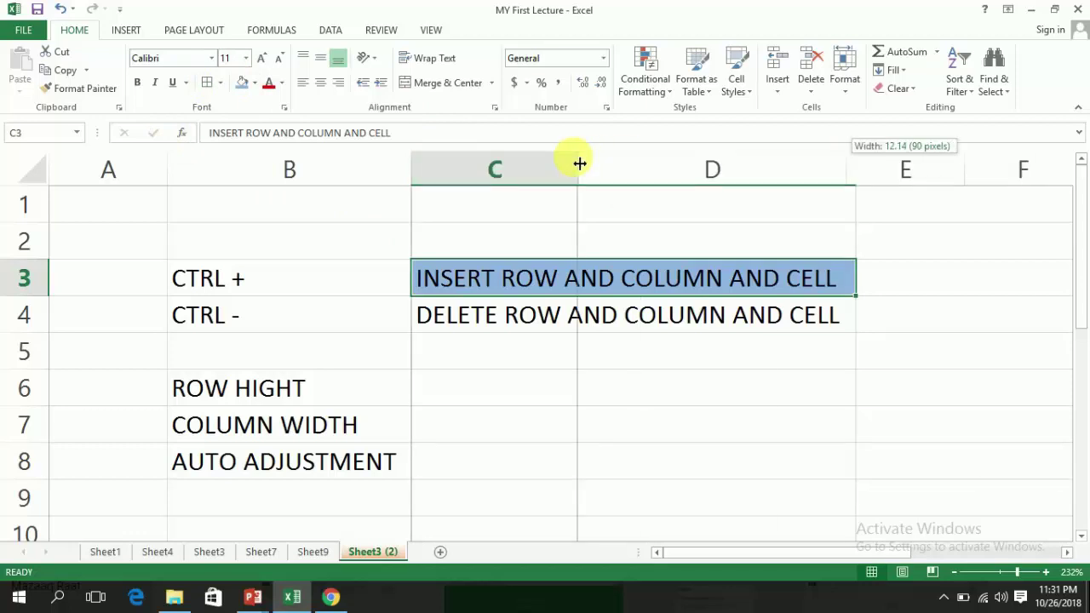
left_click(846, 95)
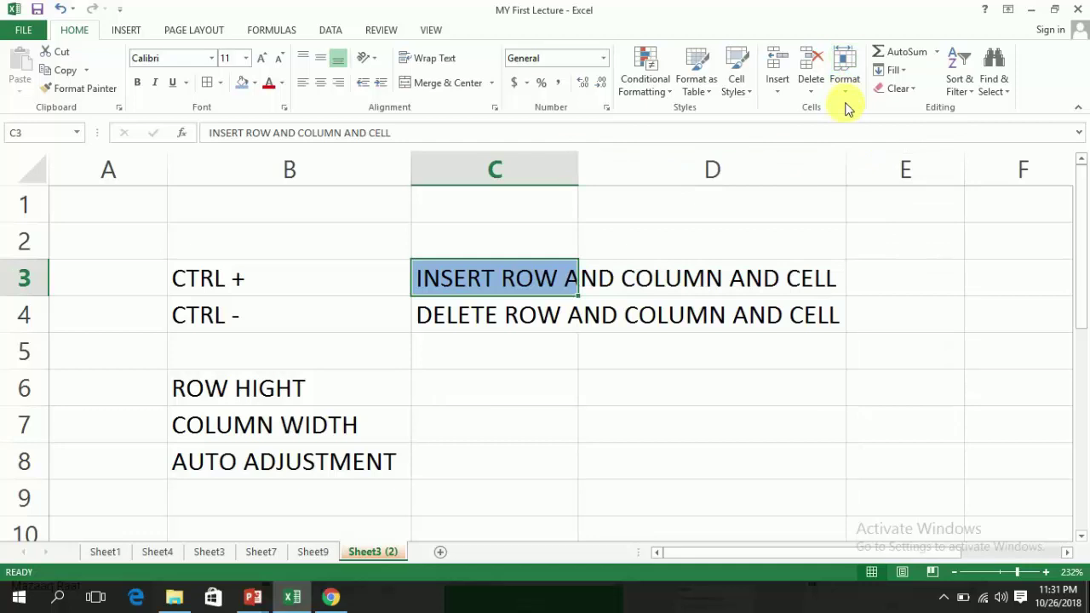
left_click(845, 92)
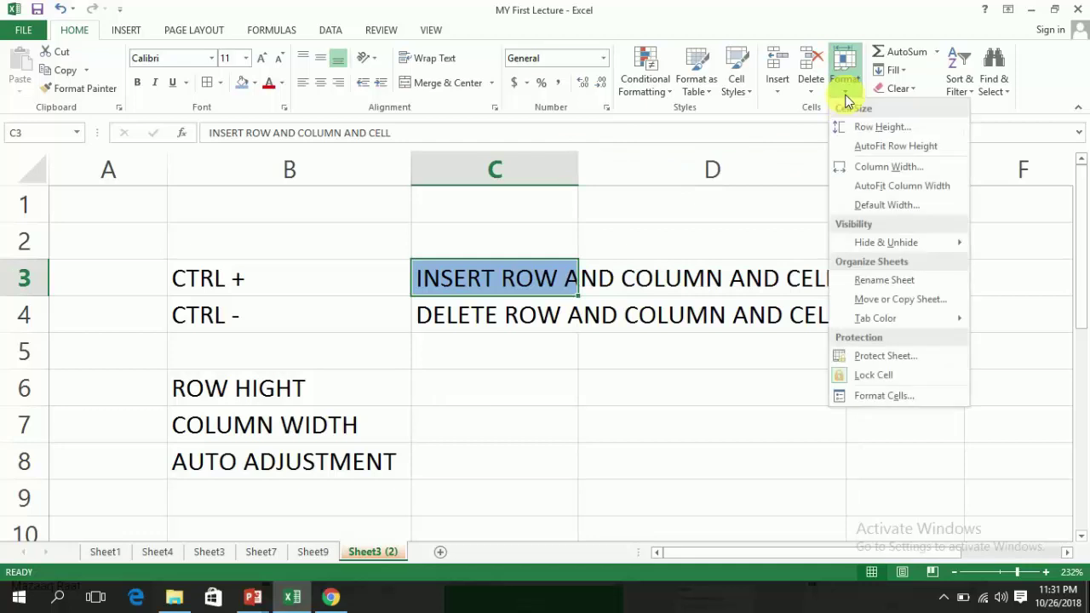
left_click(862, 196)
left_click_drag(858, 169, 586, 170)
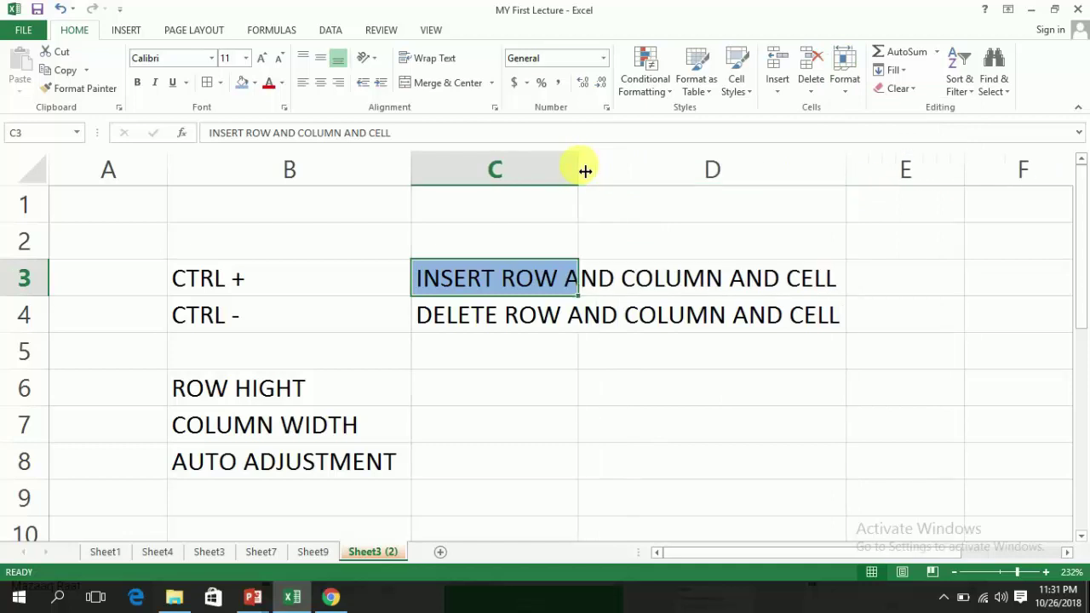
double_click(585, 170)
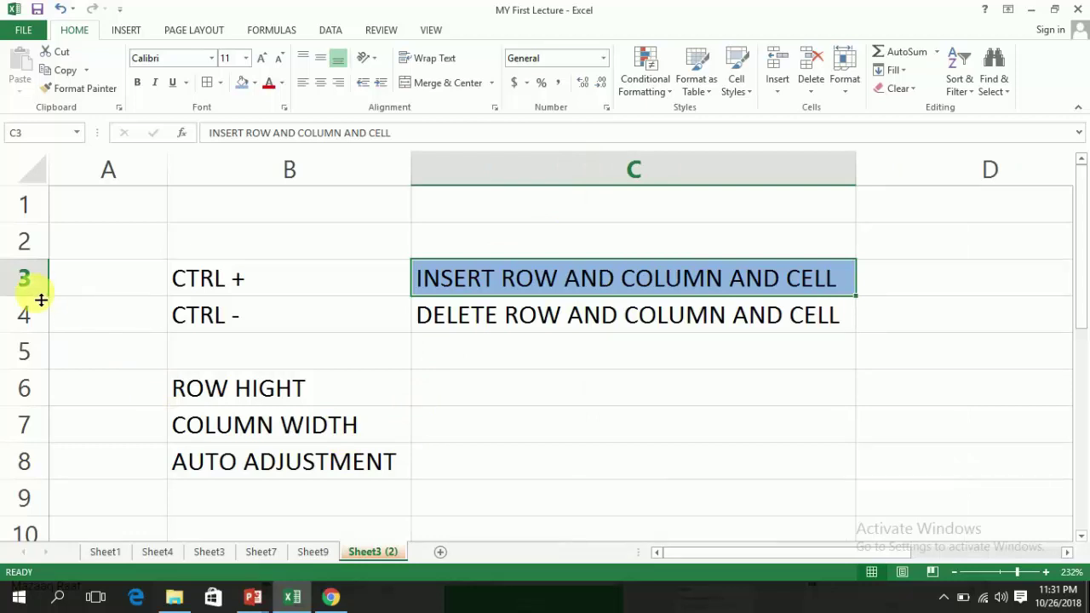
left_click_drag(40, 303, 45, 324)
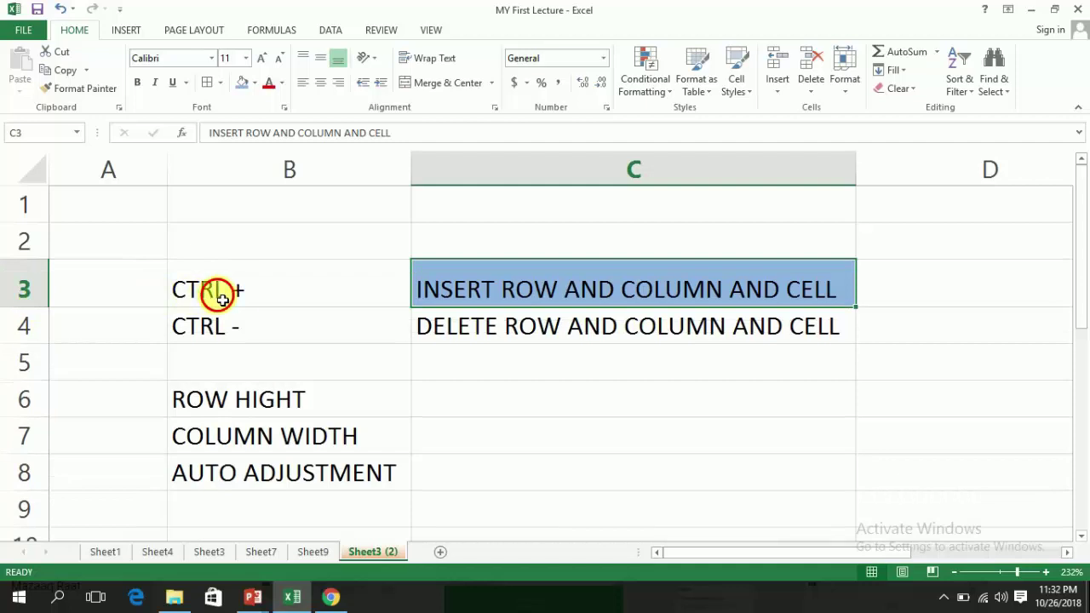
- Enlarge the CTRL + text in B3 to font size 22
left_click(214, 287)
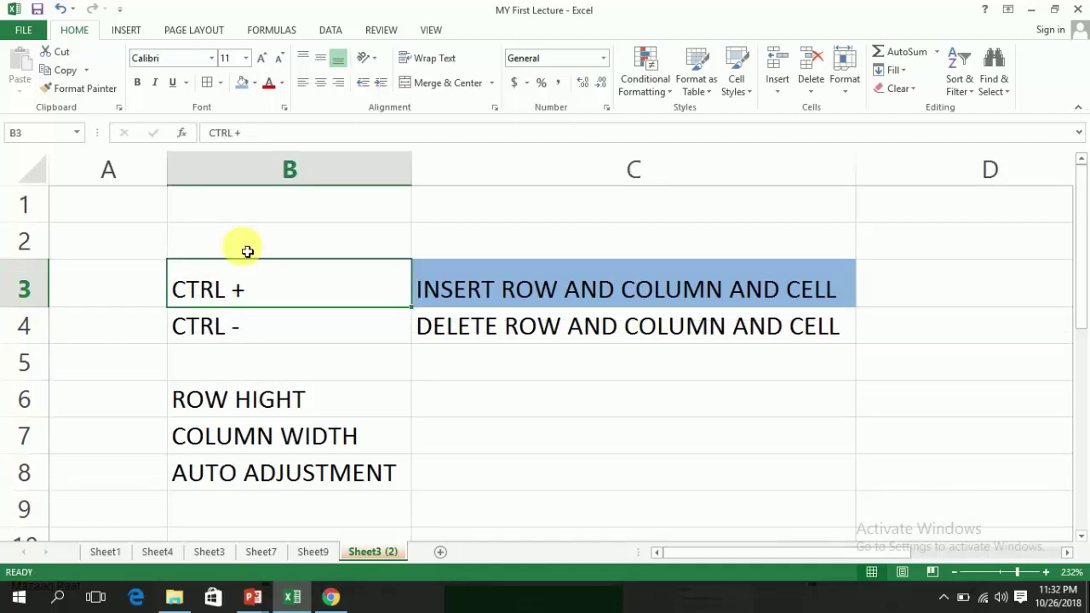
left_click(264, 57)
left_click(266, 57)
left_click(265, 57)
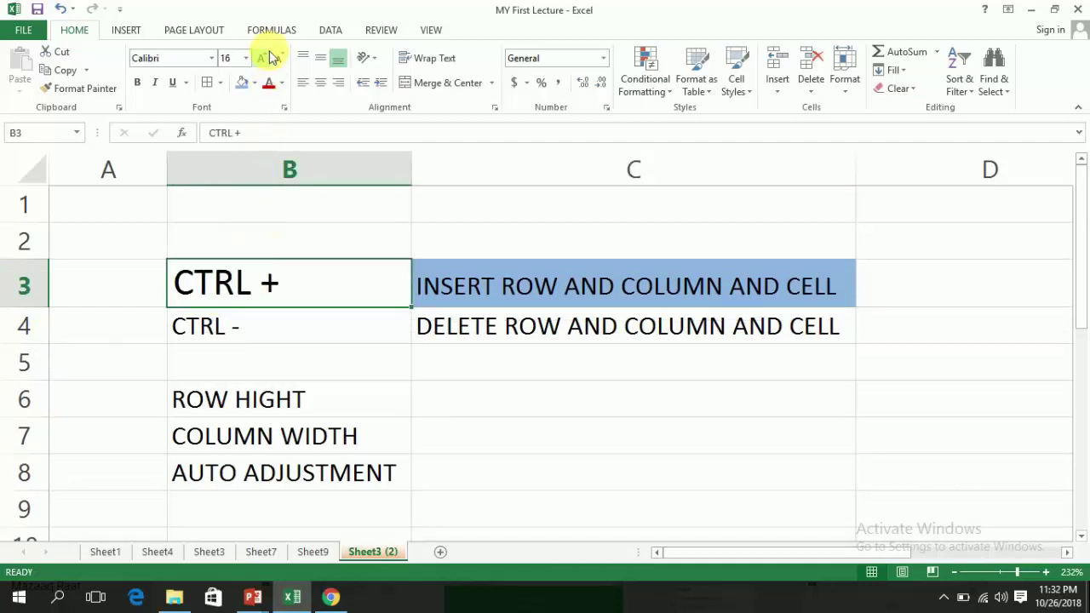
left_click(266, 57)
left_click(265, 57)
left_click(266, 57)
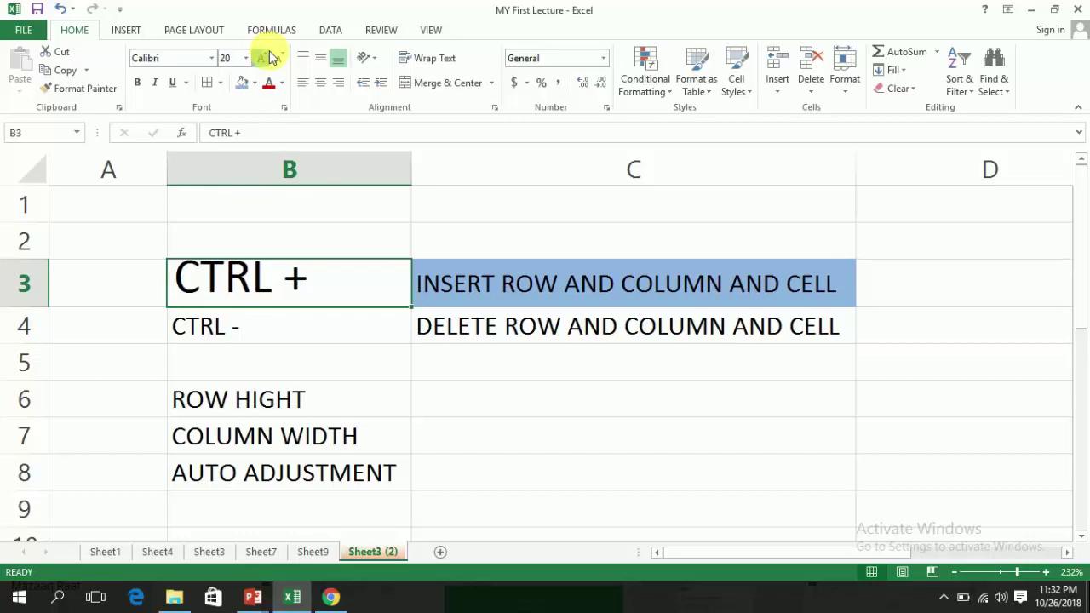
- AutoFit row 3's height to fit the larger text
left_click_drag(53, 307, 57, 330)
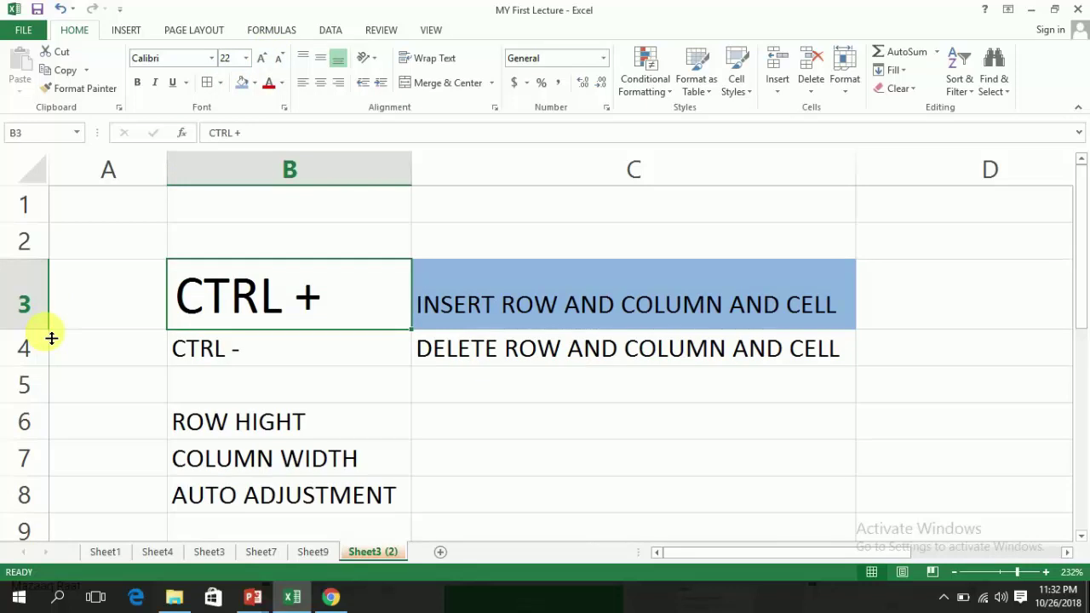
left_click_drag(51, 338, 51, 317)
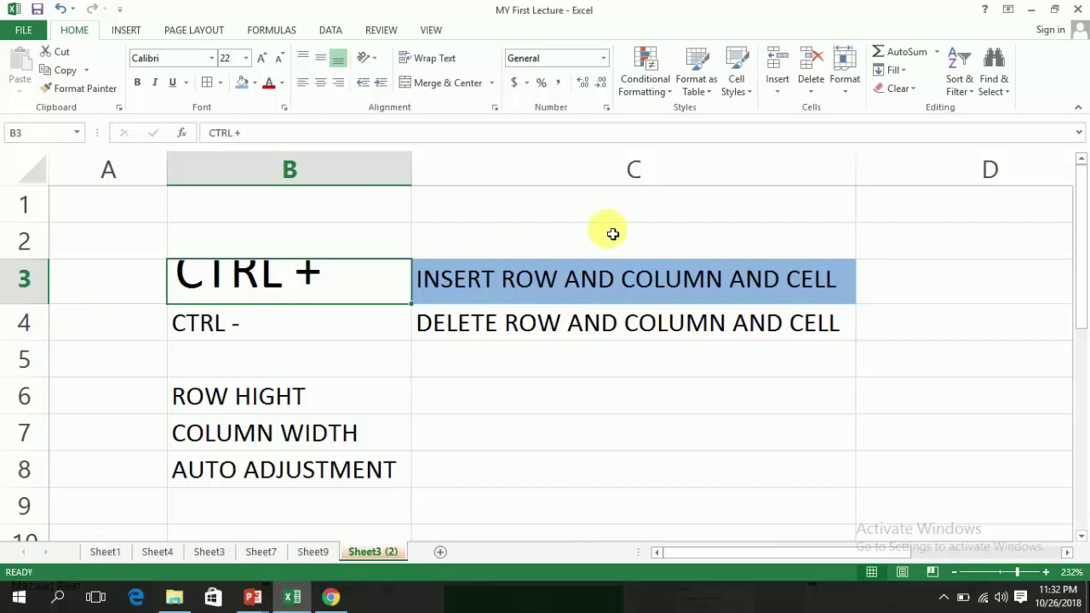
left_click(844, 93)
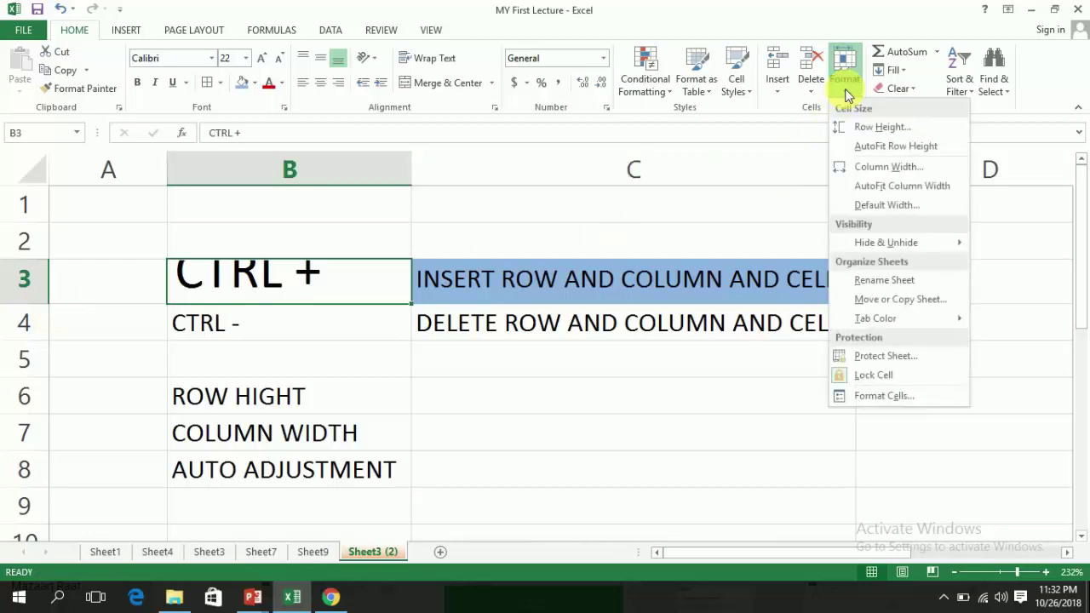
left_click(865, 146)
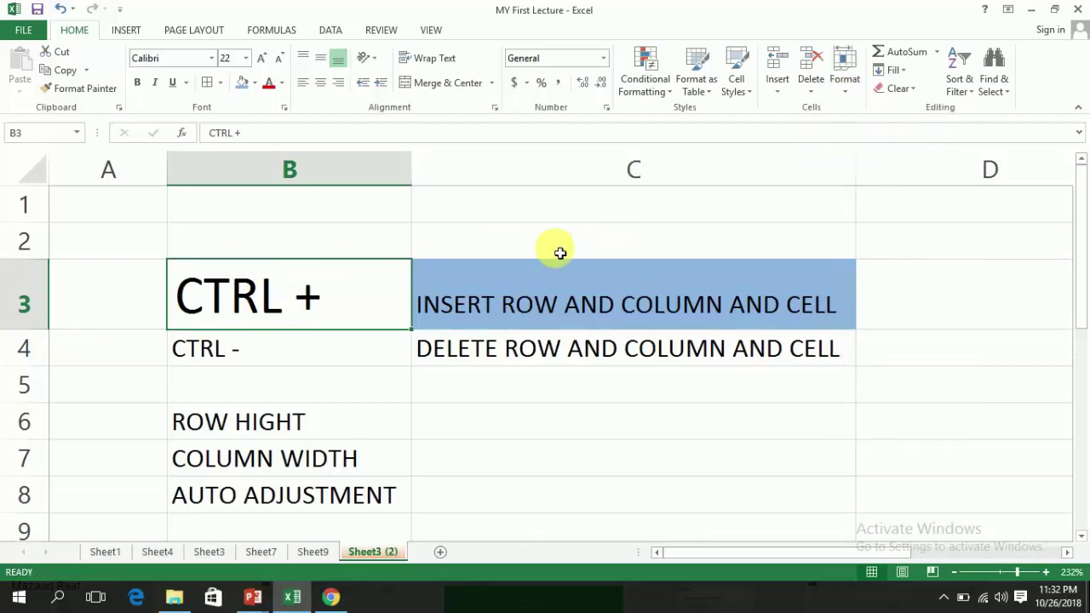
left_click(855, 92)
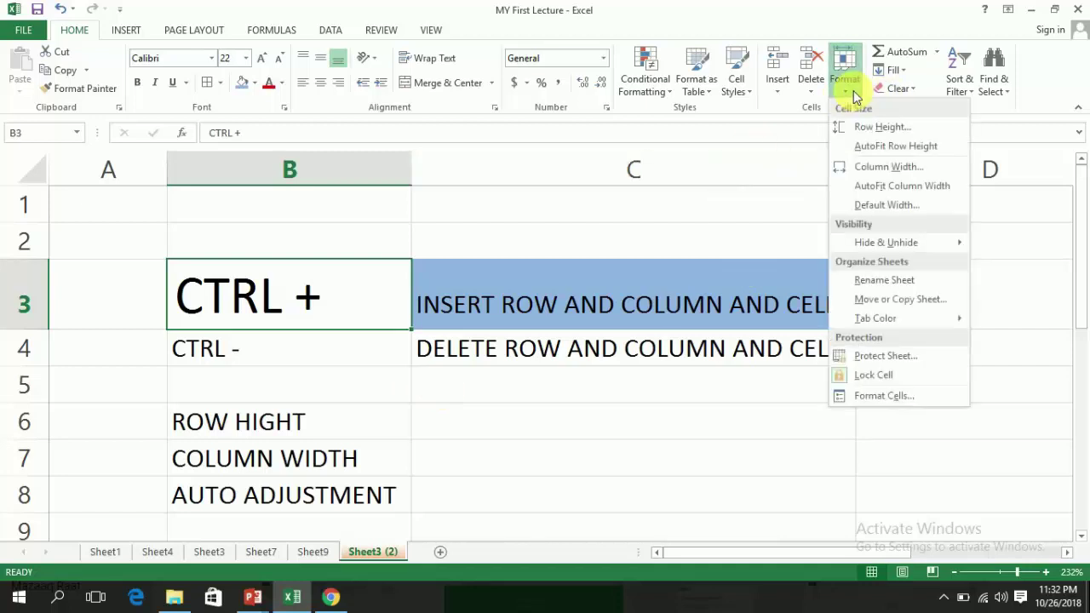
left_click(665, 456)
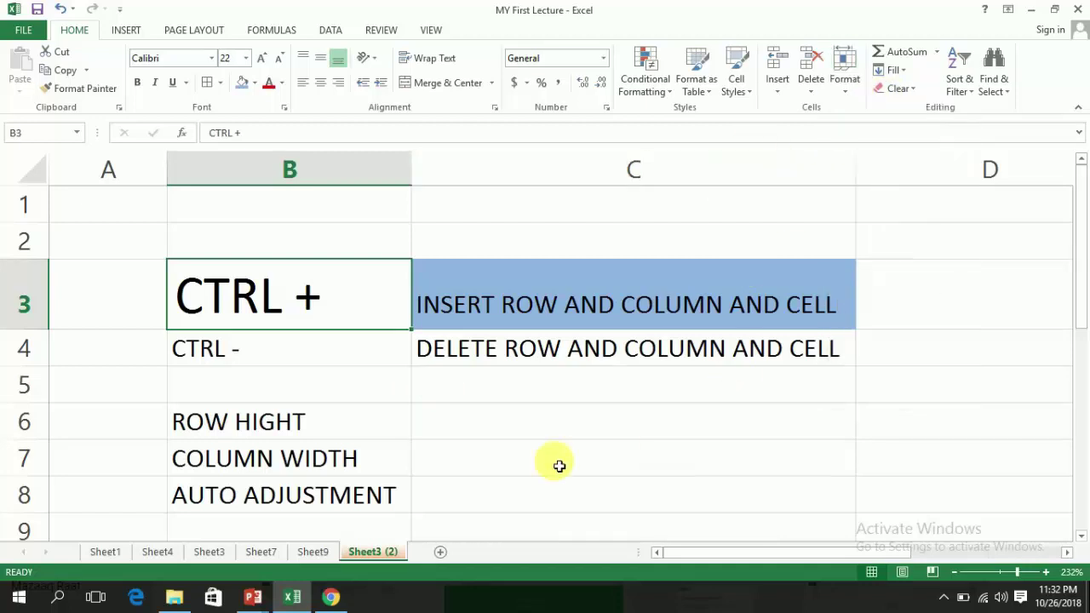
left_click(358, 527)
scroll(389, 518, "down", 1)
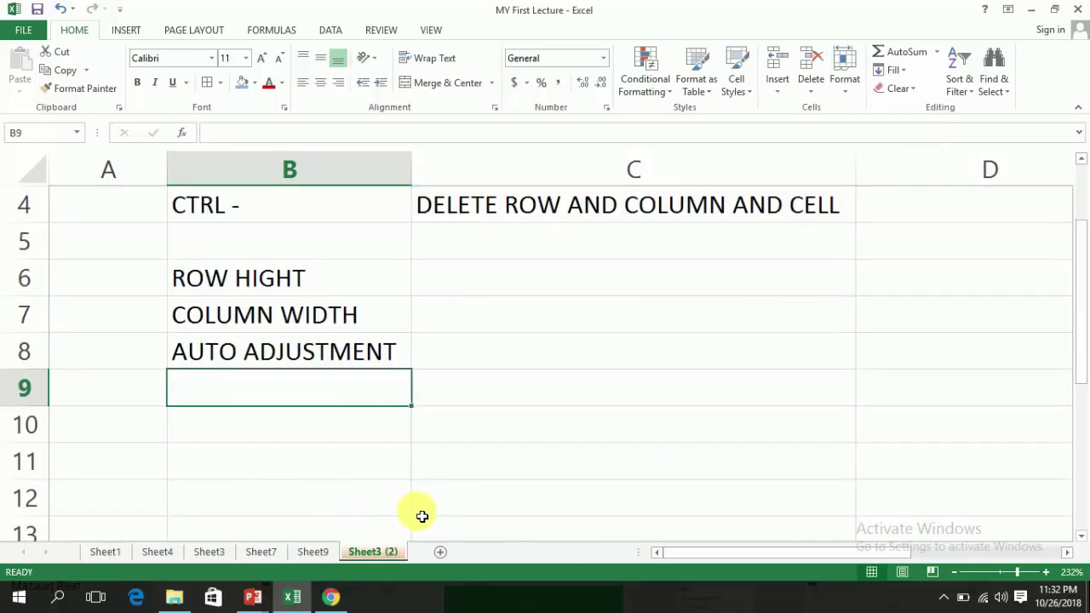
- Enter HIDE in B9 and UNHIDE in B10
type("HIDE")
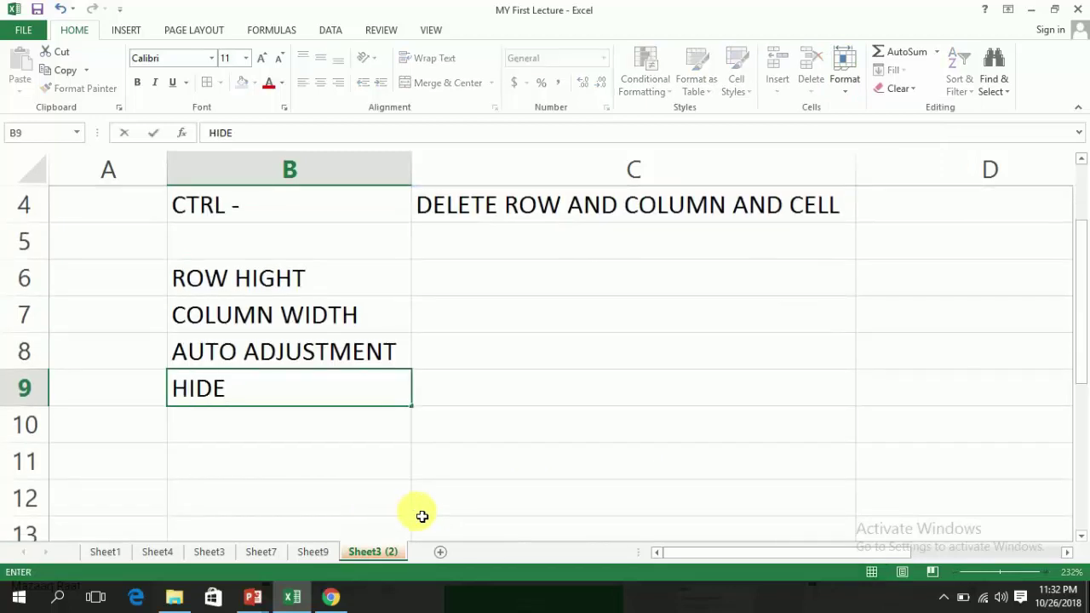
key("Return")
type("U")
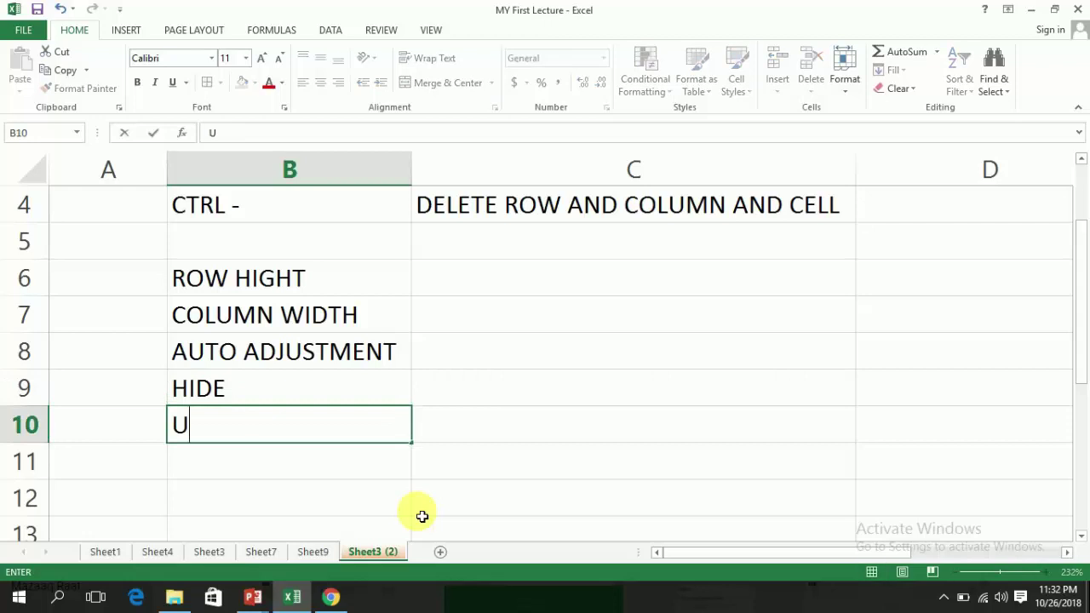
type("NHIDE")
key("Up")
key("Up")
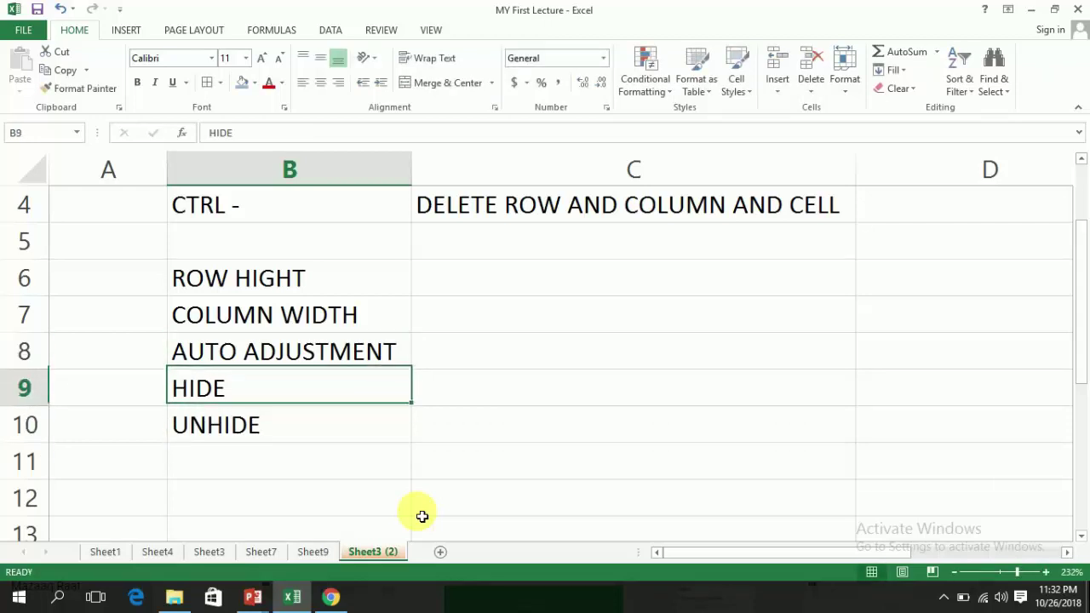
key("Right")
- Type ROW , COLUMN AND SHEET in C9 and fill it down into C10
key("Down")
type("ROW")
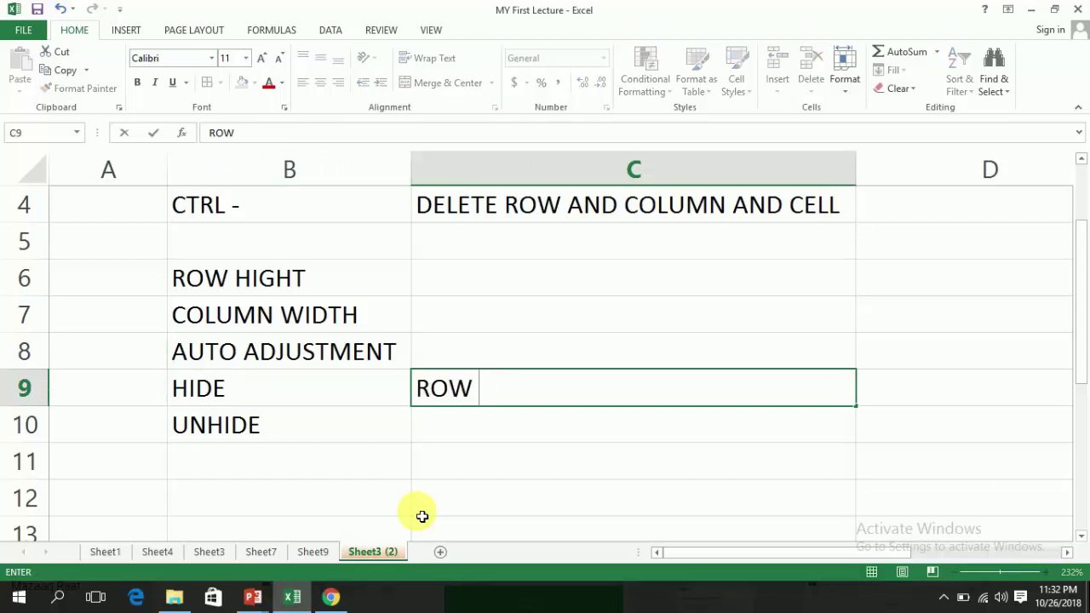
type(" , COL")
type("UMN AND SHEET")
key("Return")
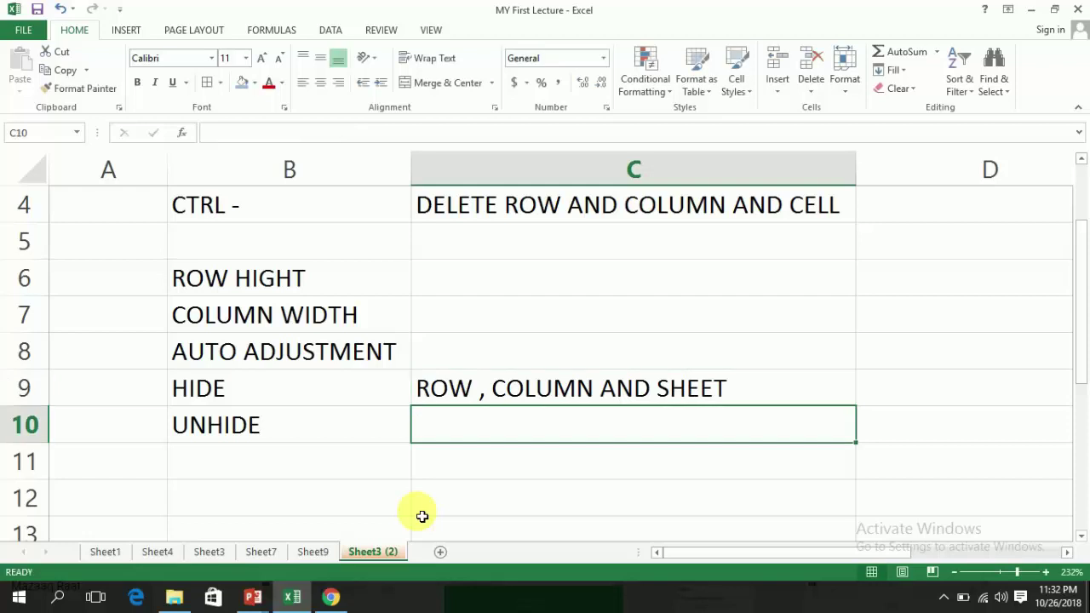
key("shift+Up")
key("ctrl+d")
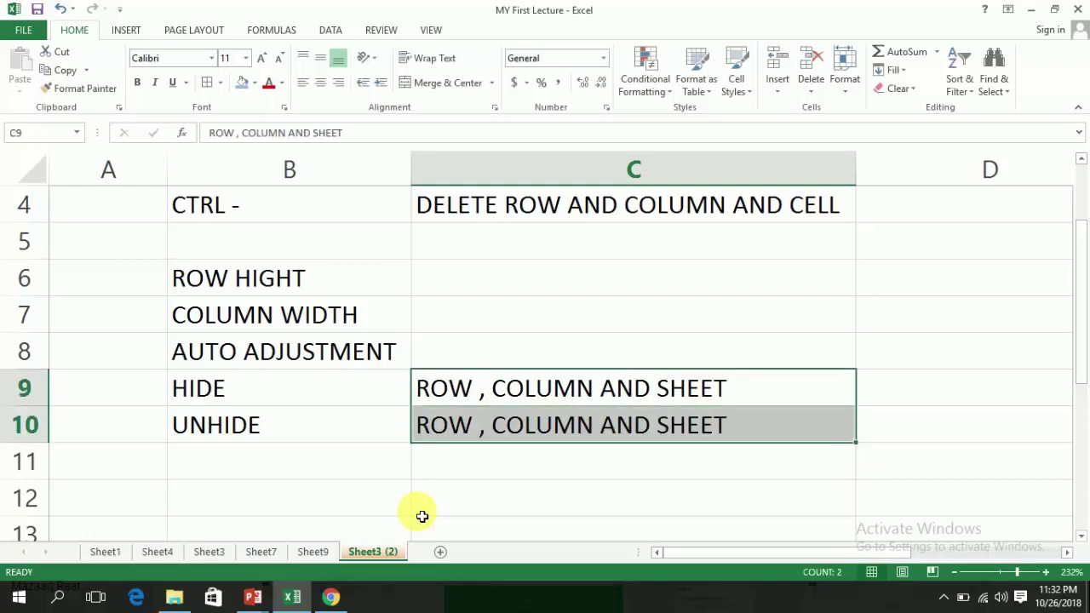
key("shift+Down")
key("Up")
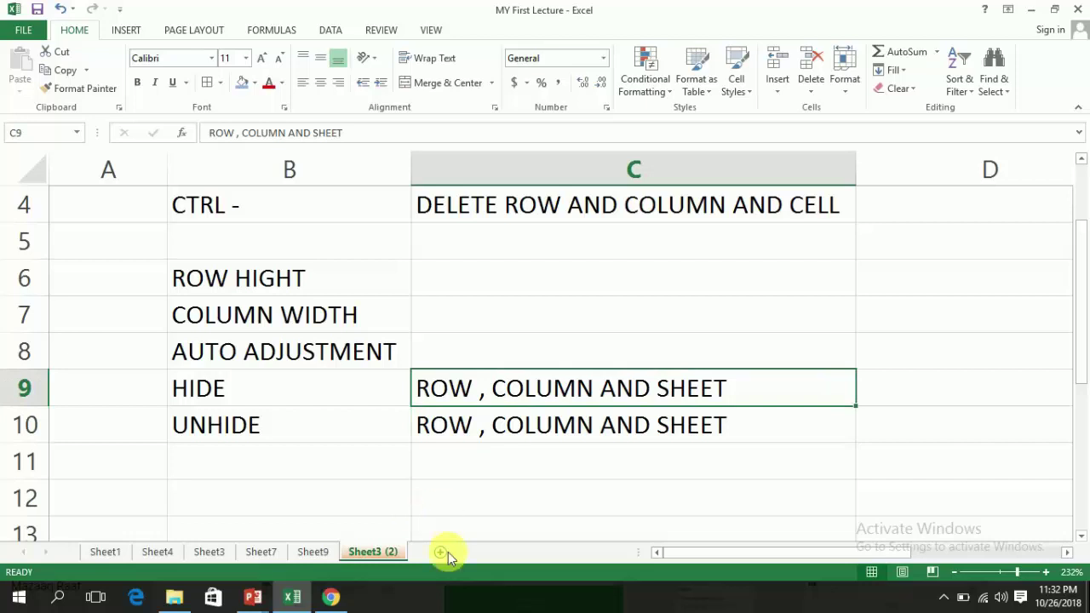
scroll(343, 451, "up", 1)
scroll(342, 451, "down", 1)
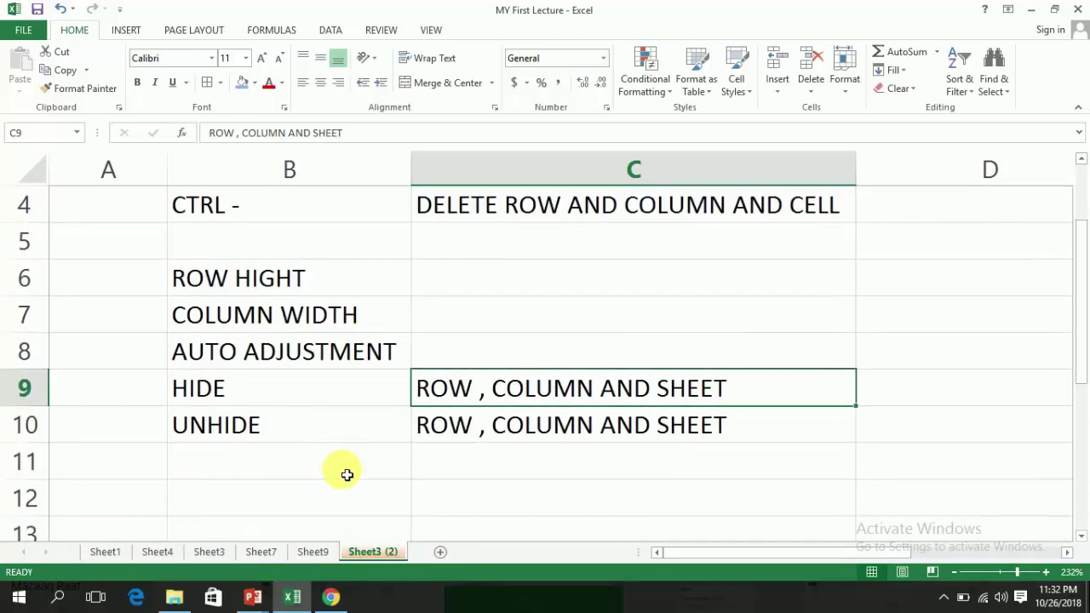
- Hide column B with Format > Hide & Unhide > Hide Columns, then select columns A to C
left_click(365, 184)
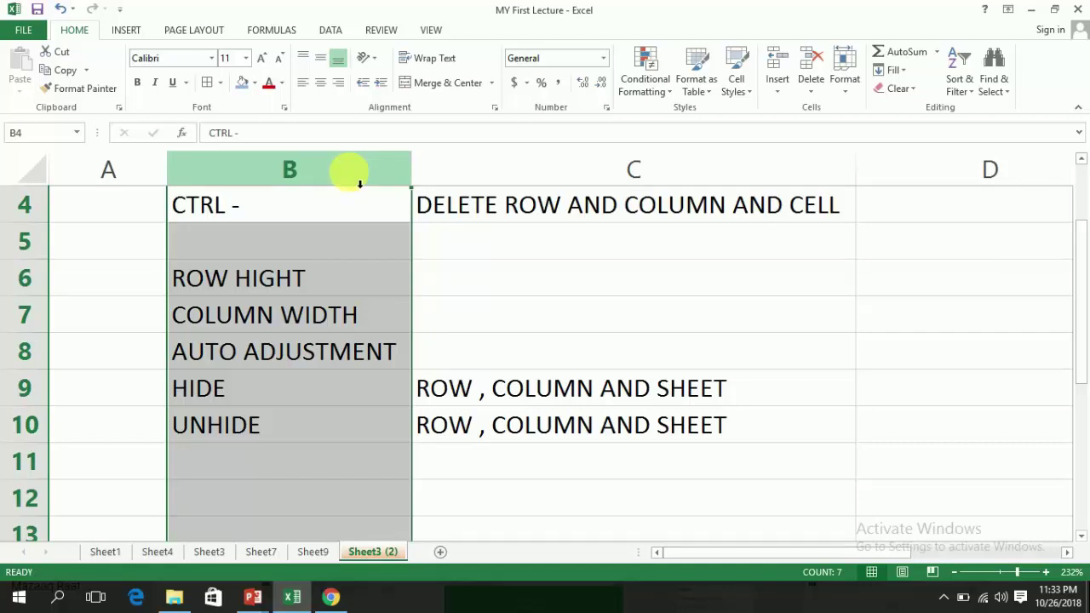
left_click(844, 81)
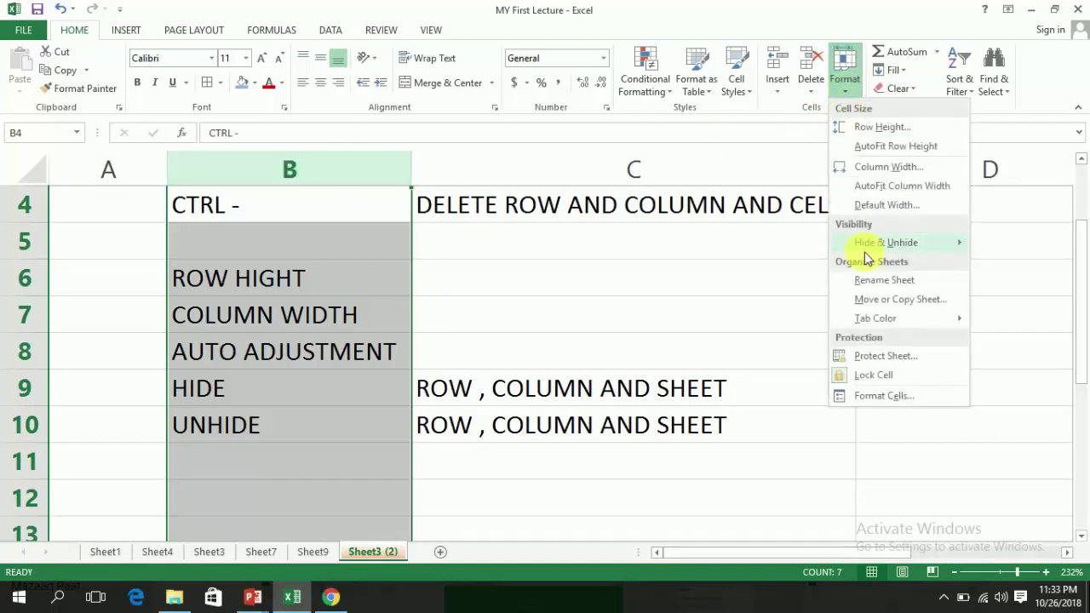
mouse_move(869, 247)
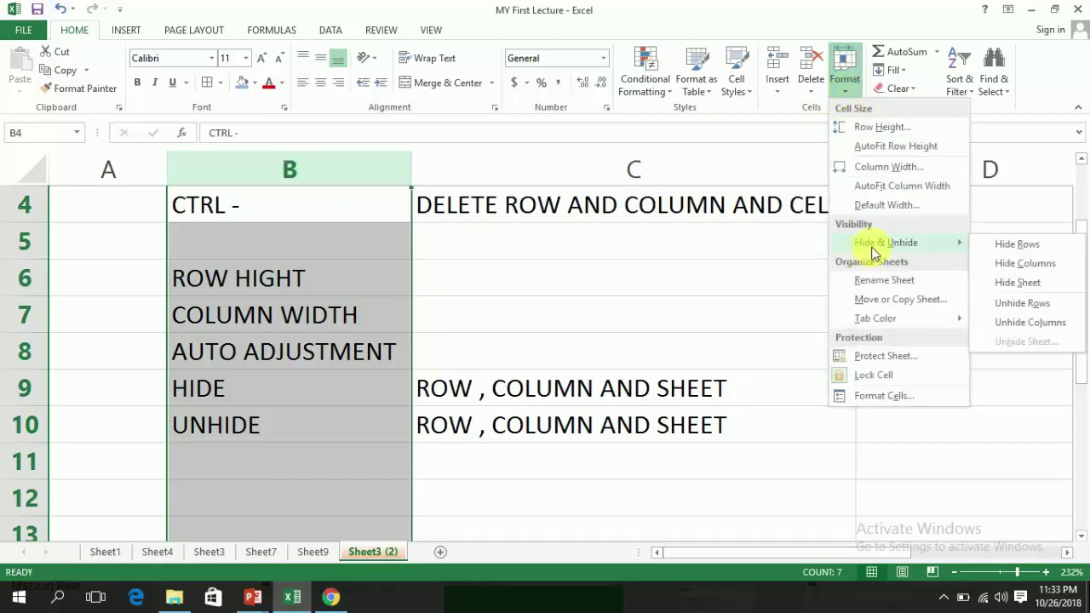
left_click(1022, 263)
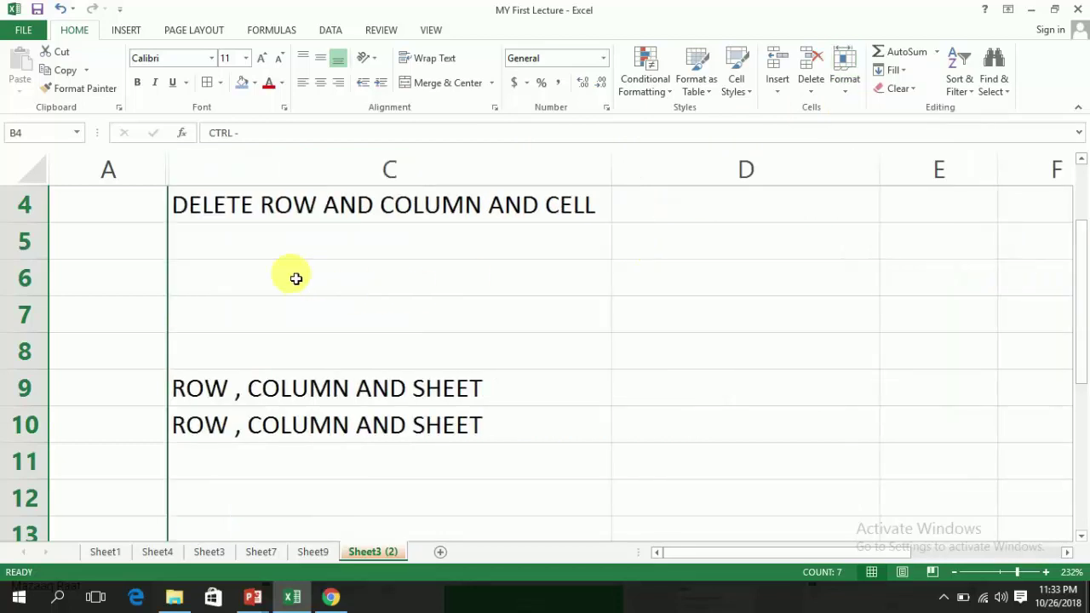
left_click_drag(162, 182, 190, 180)
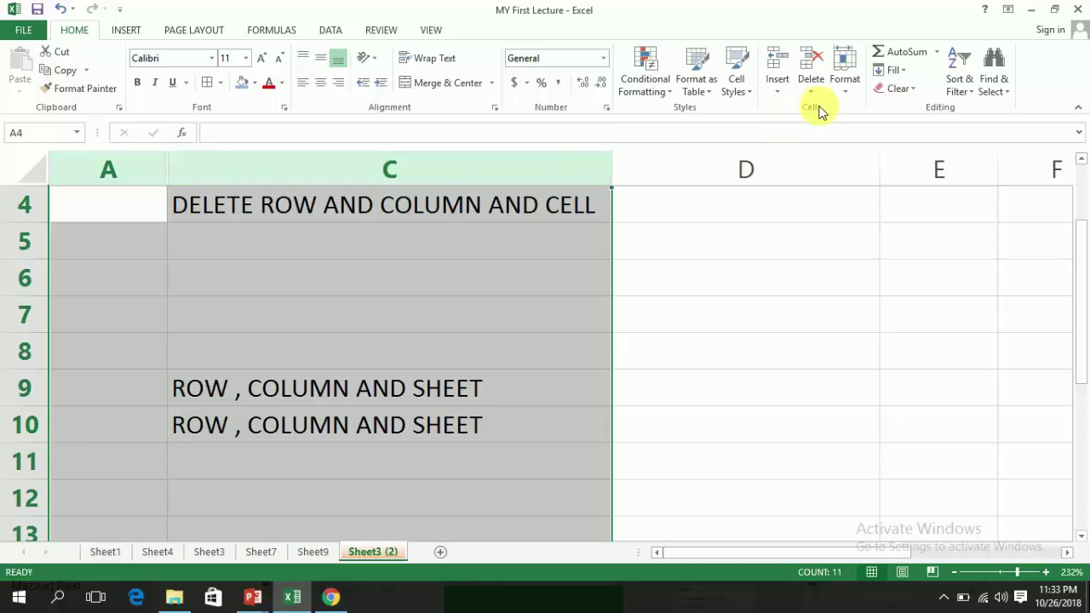
- Unhide column B so it shows again between columns A and C
left_click(839, 77)
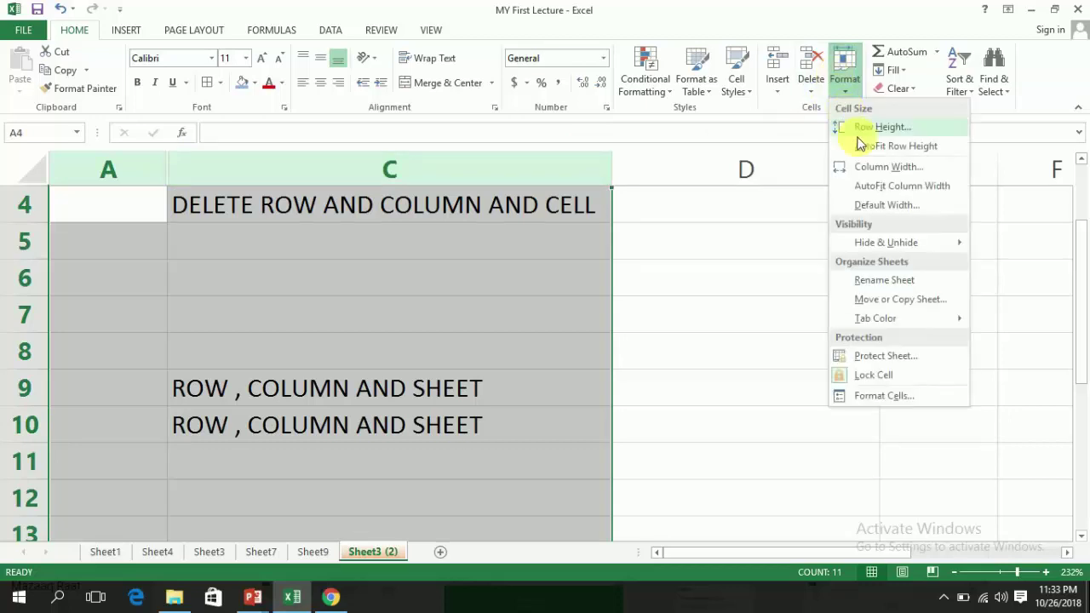
mouse_move(880, 247)
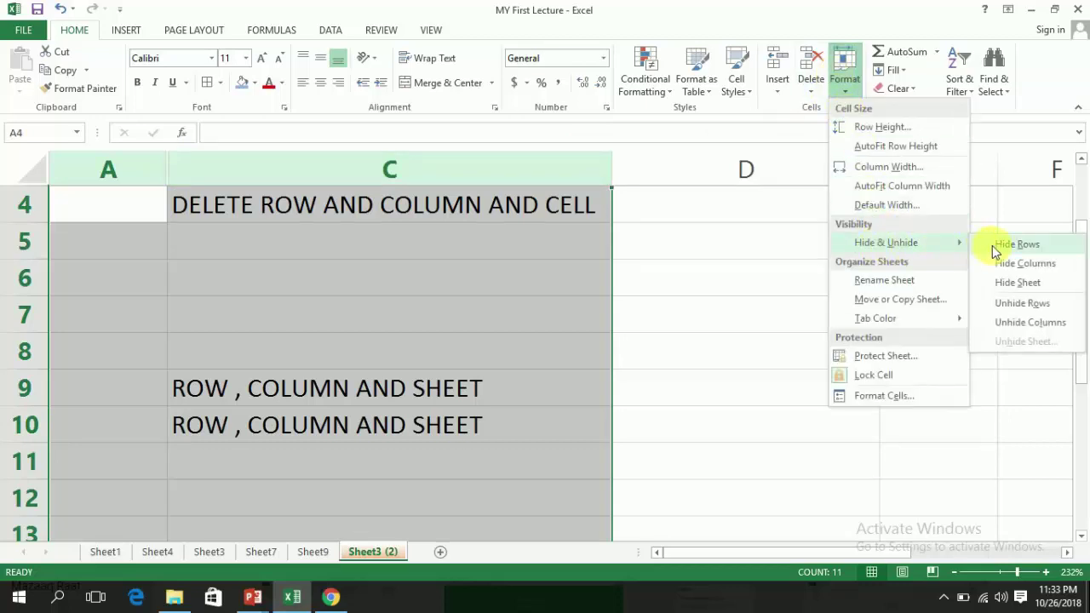
left_click(1005, 323)
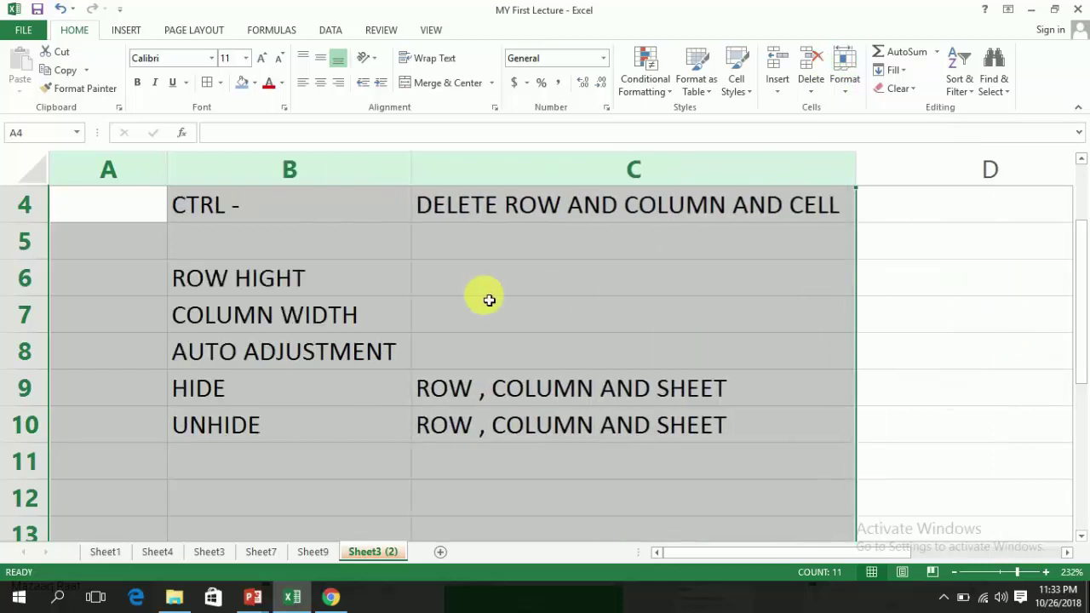
left_click(843, 70)
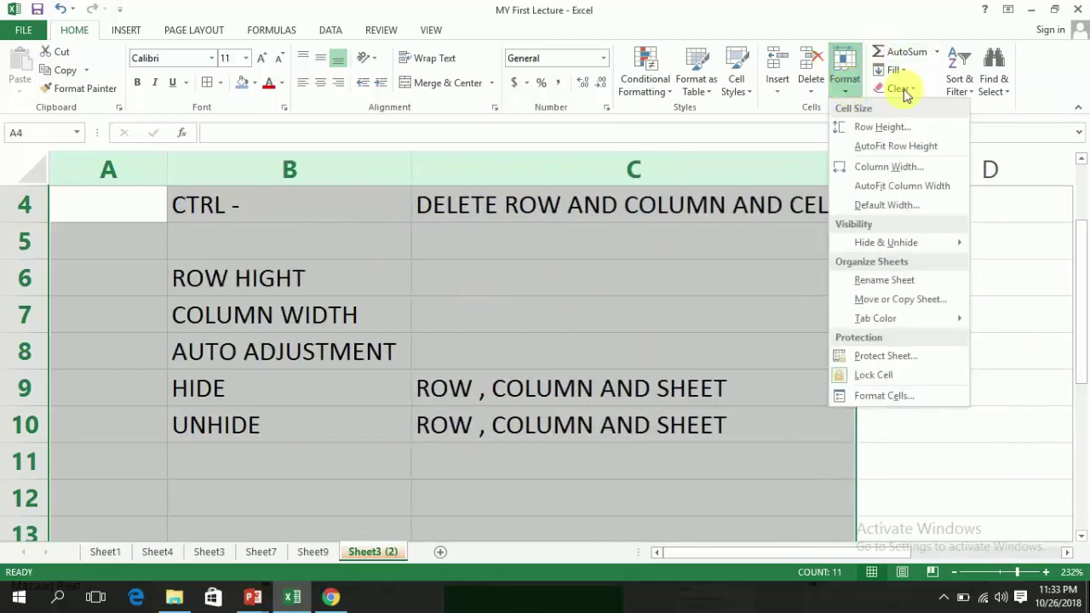
mouse_move(933, 249)
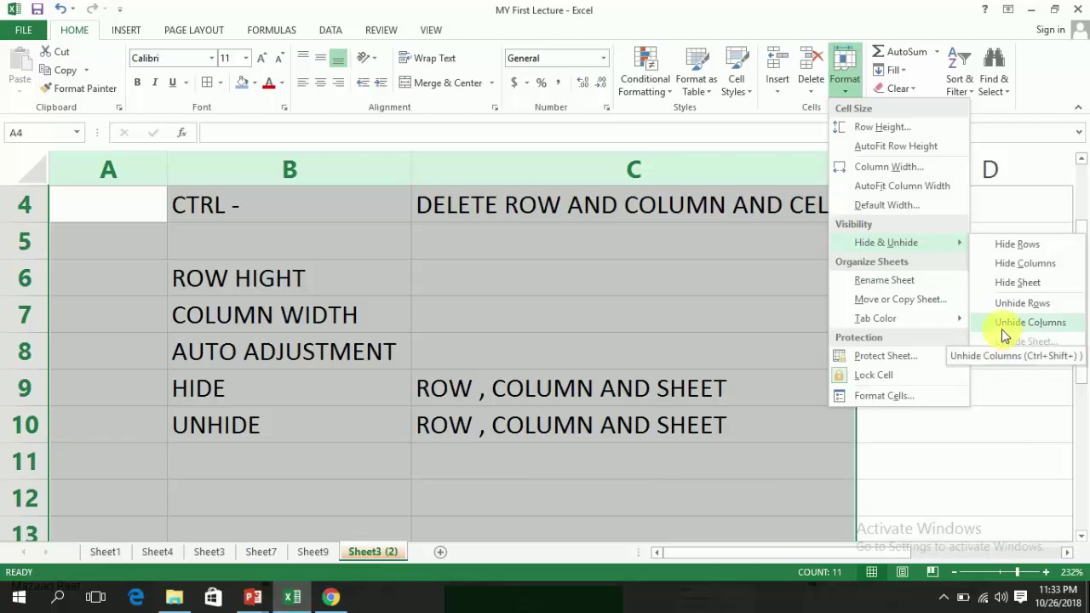
left_click(293, 284)
left_click(271, 278)
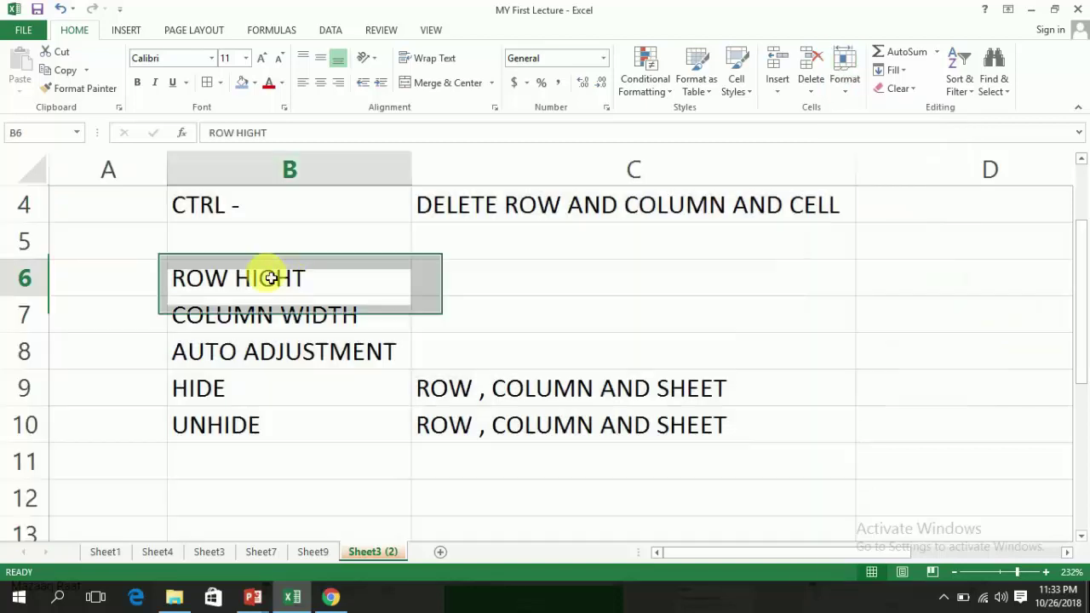
scroll(272, 255, "up", 1)
scroll(275, 213, "down", 1)
left_click(285, 178)
right_click(284, 185)
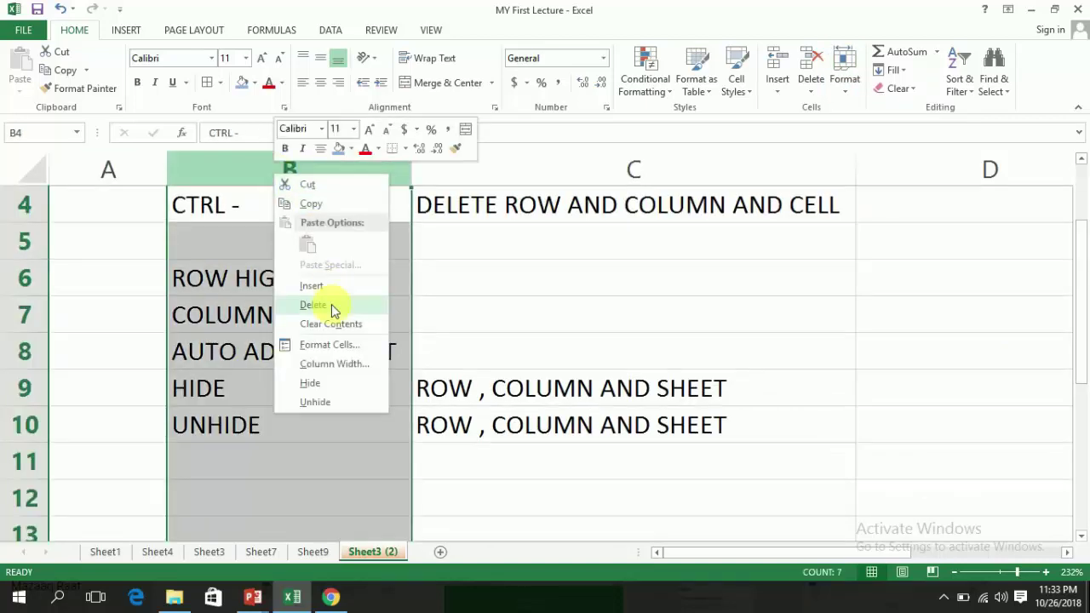
left_click(329, 381)
left_click_drag(166, 170, 182, 170)
right_click(182, 171)
left_click(223, 397)
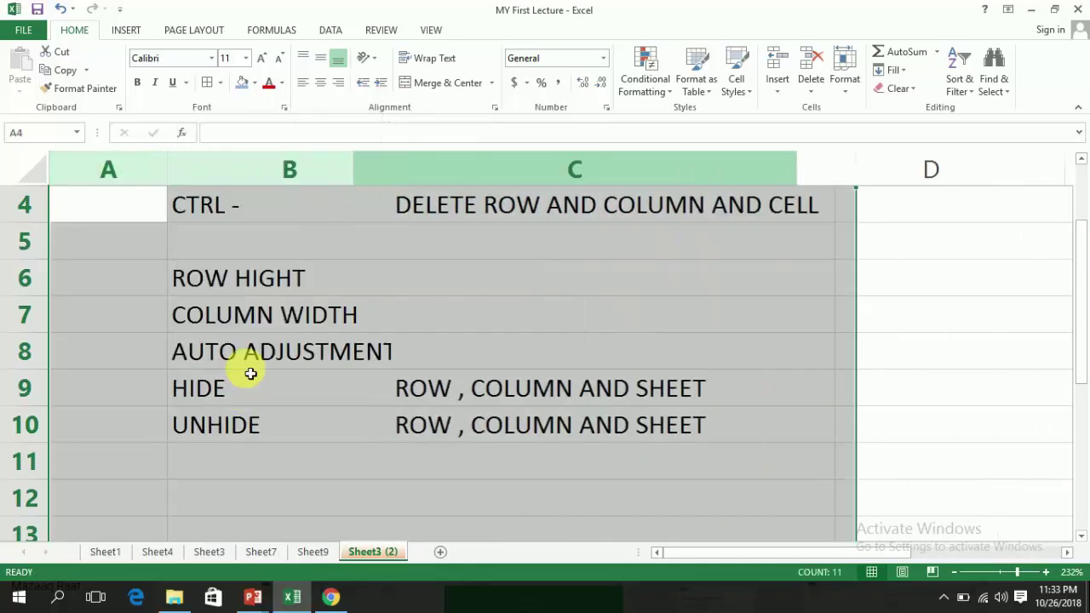
right_click(364, 552)
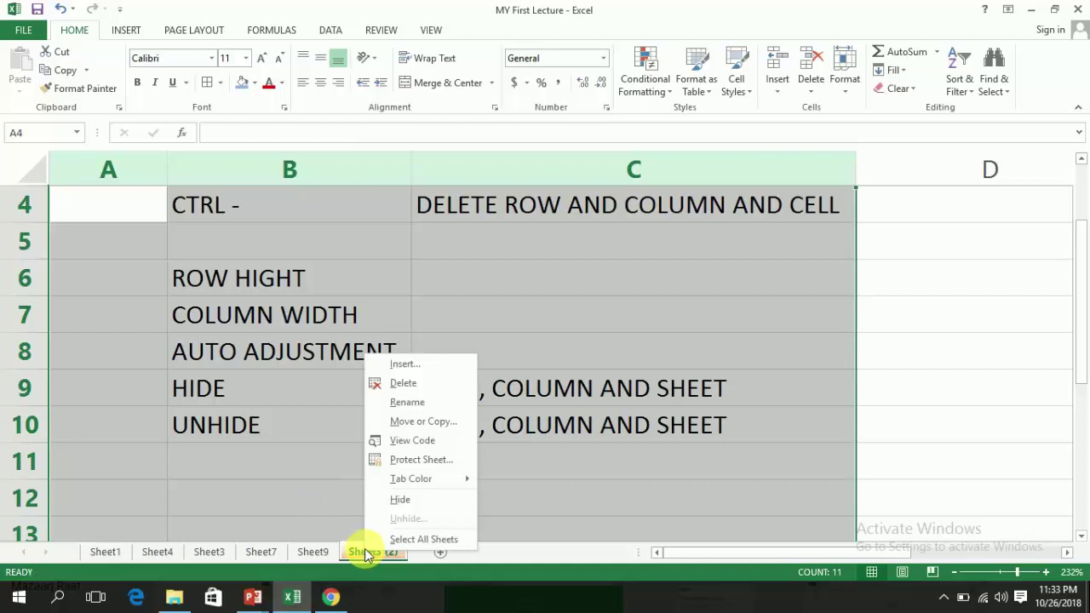
- Hide the Sheet3 (2) sheet, then restore it from the hidden-sheets list
left_click(400, 502)
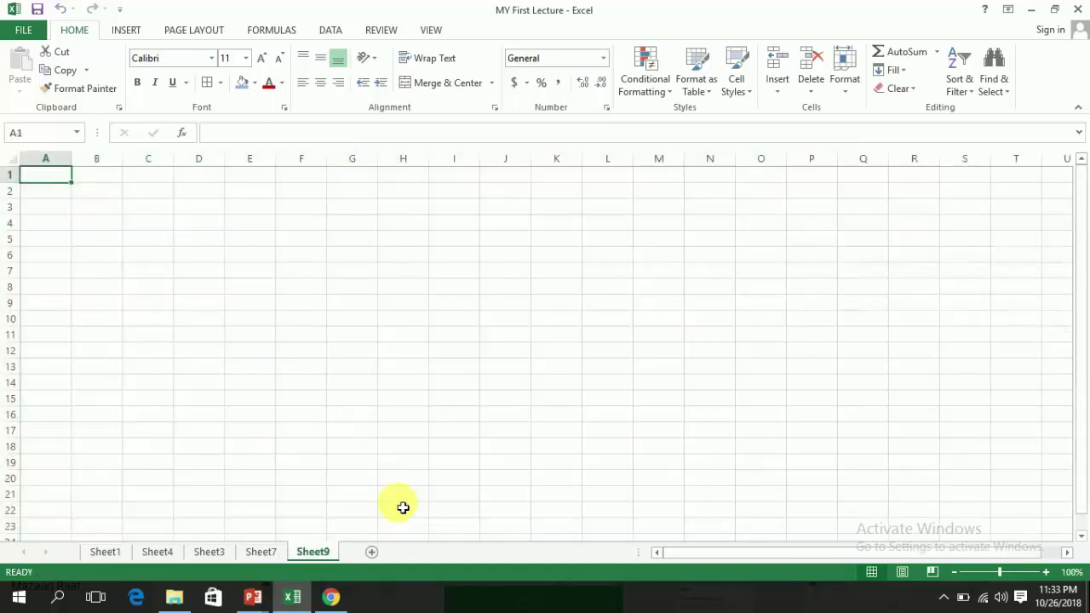
right_click(327, 552)
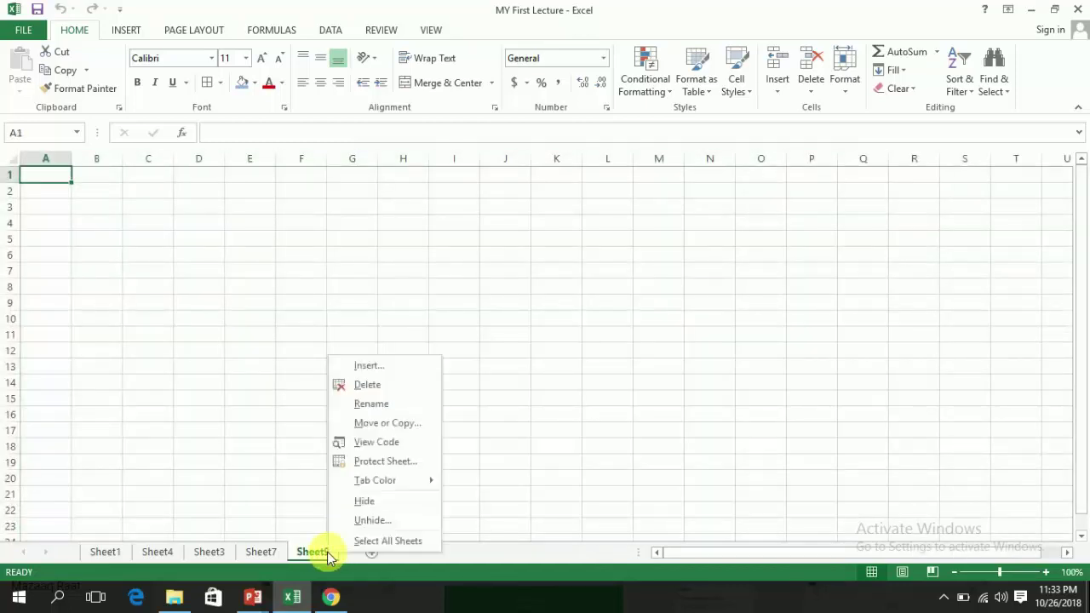
left_click(368, 521)
left_click_drag(348, 429, 477, 328)
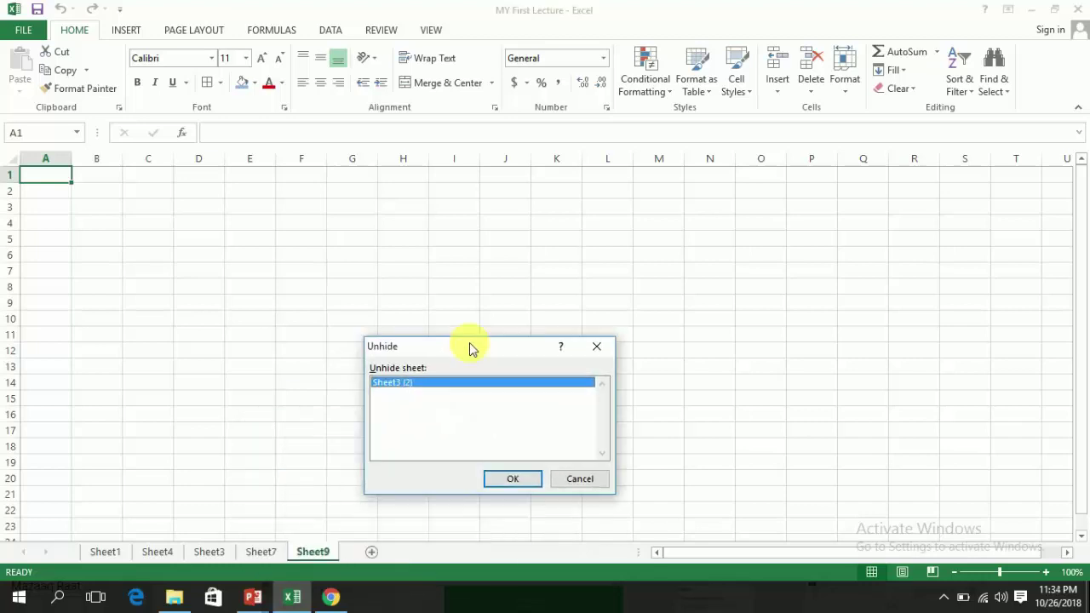
left_click(520, 464)
- Rename the Sheet3 (2) sheet to FORMAT
right_click(390, 552)
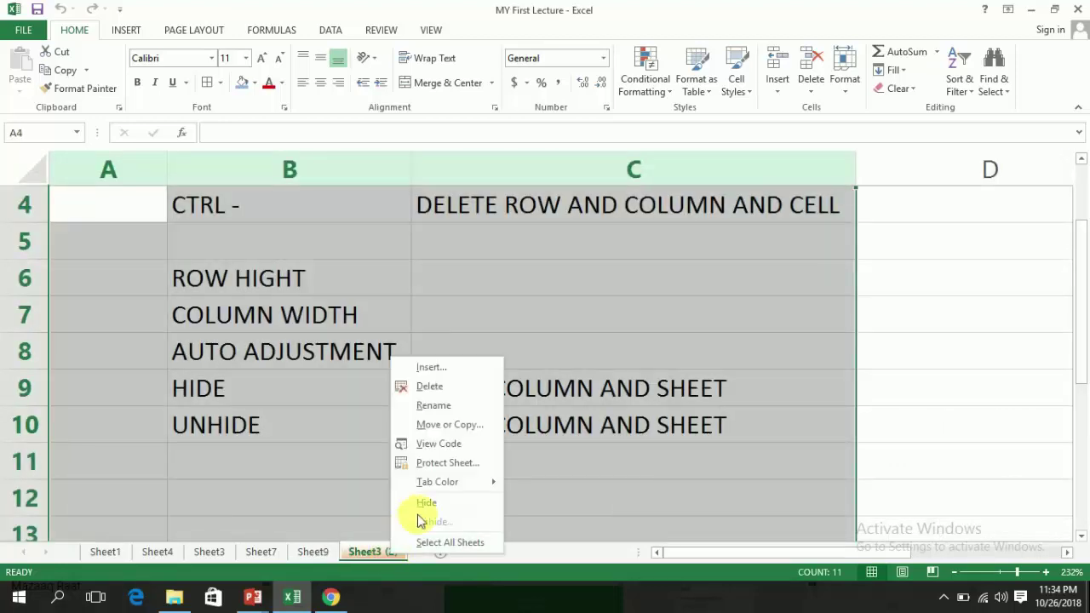
left_click(434, 406)
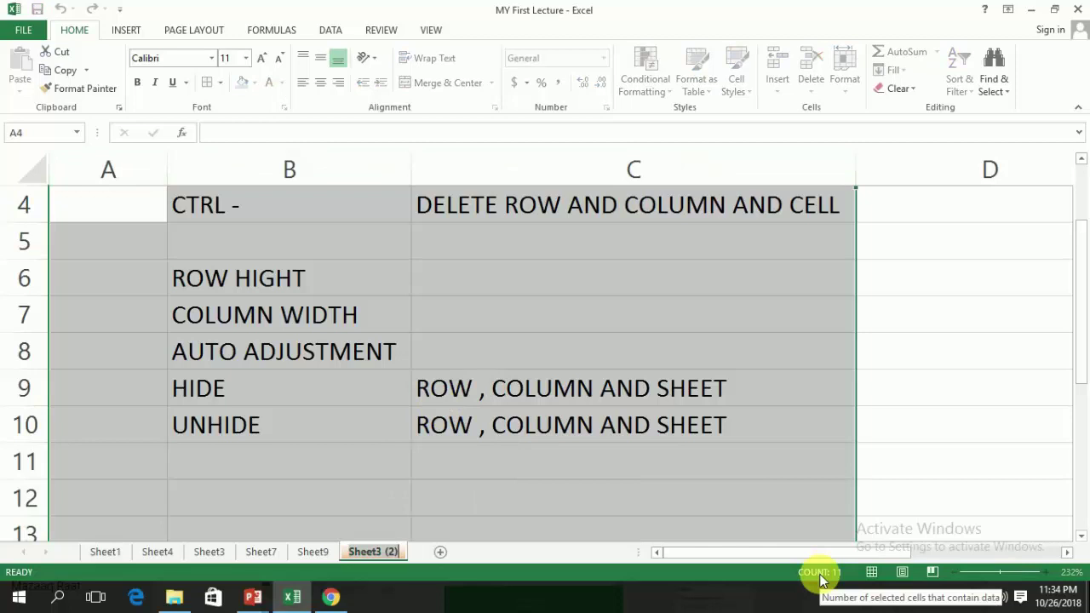
type("FORMAT")
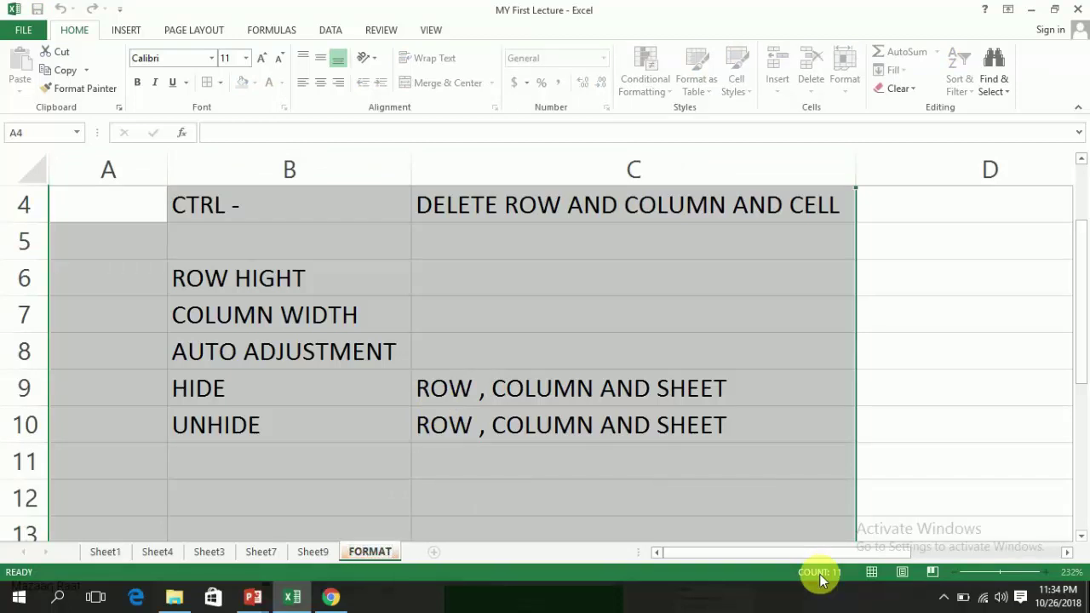
key("Return")
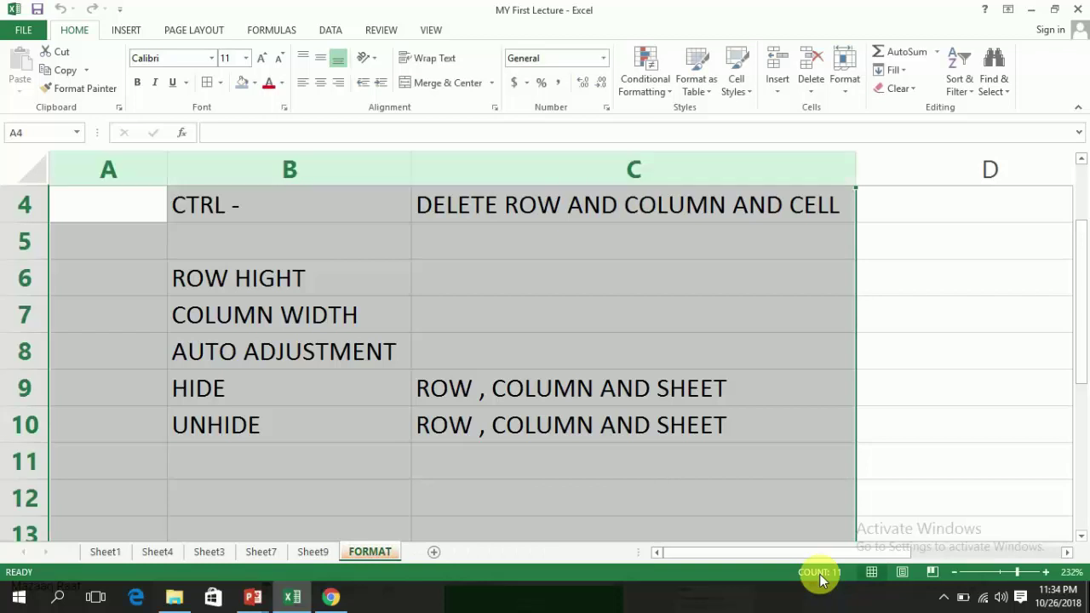
- Hide the FORMAT sheet, then view and dismiss the hidden-sheets list
right_click(389, 555)
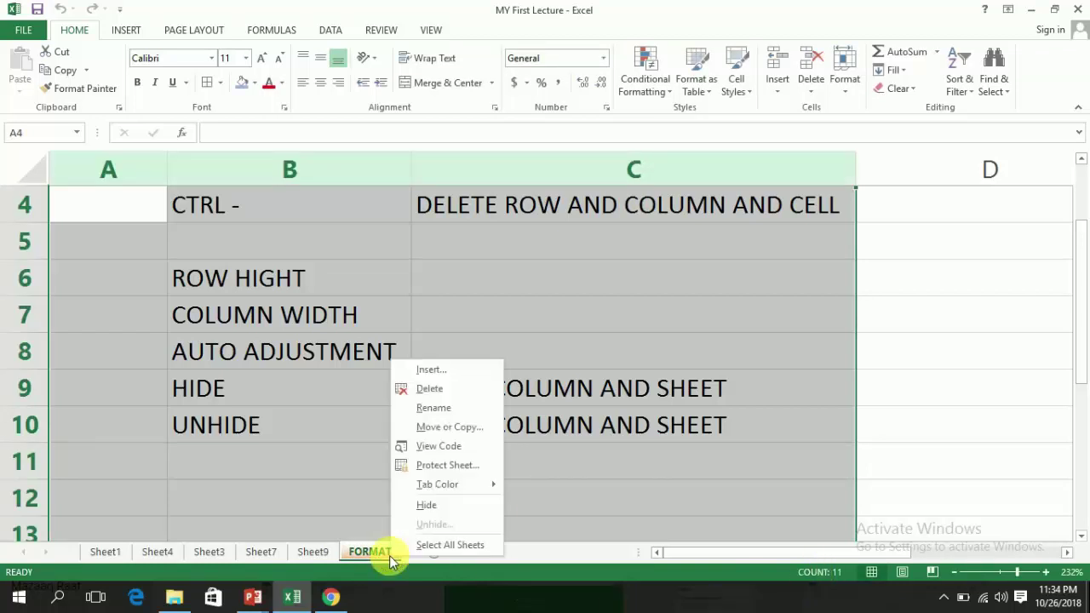
mouse_move(435, 485)
left_click(436, 510)
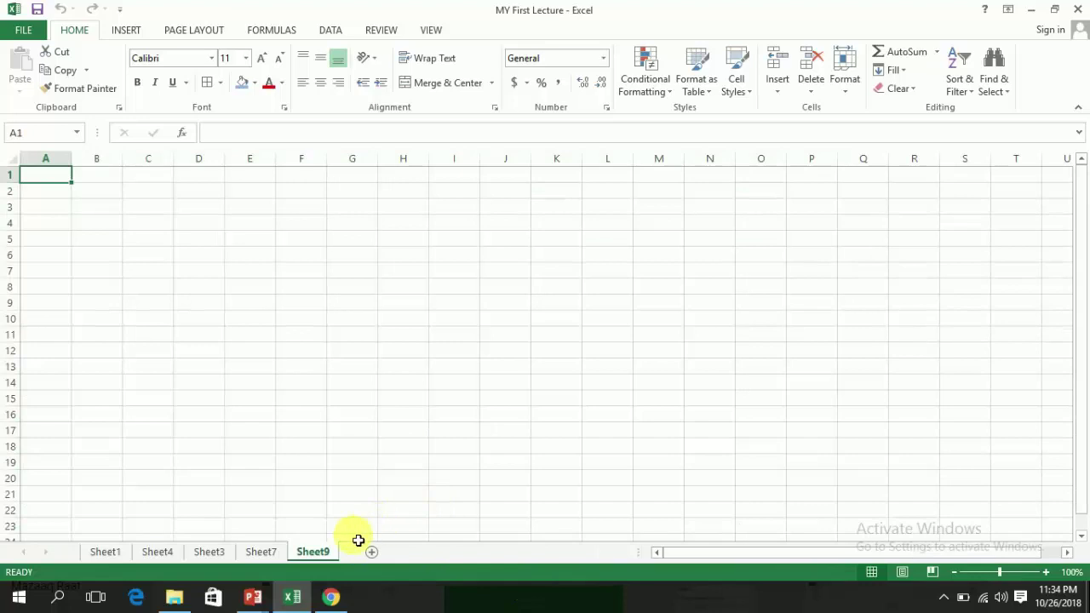
right_click(326, 553)
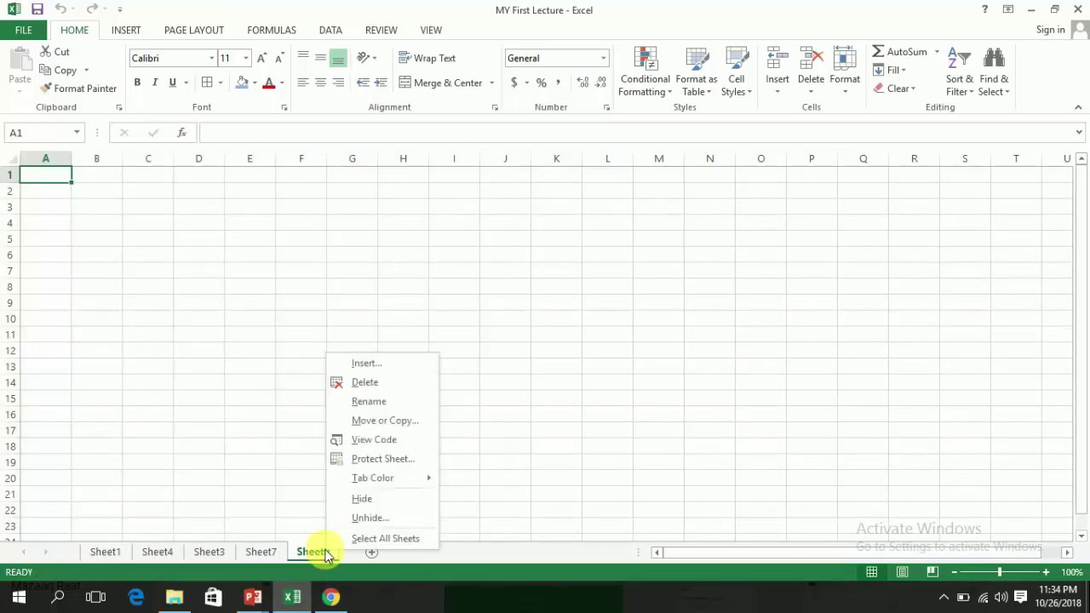
left_click(377, 522)
left_click_drag(359, 424, 470, 335)
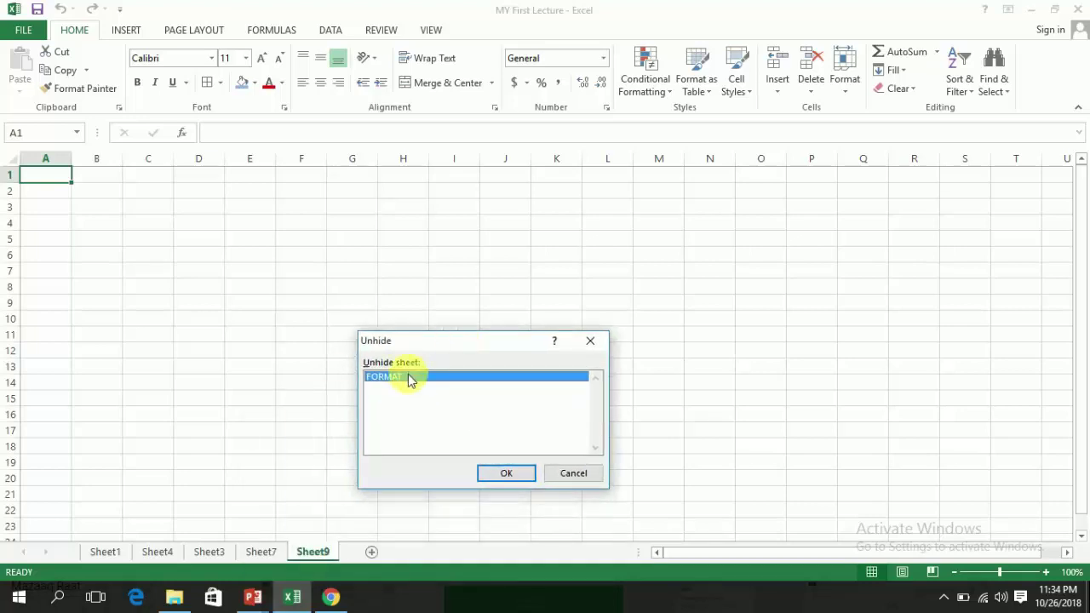
key("Escape")
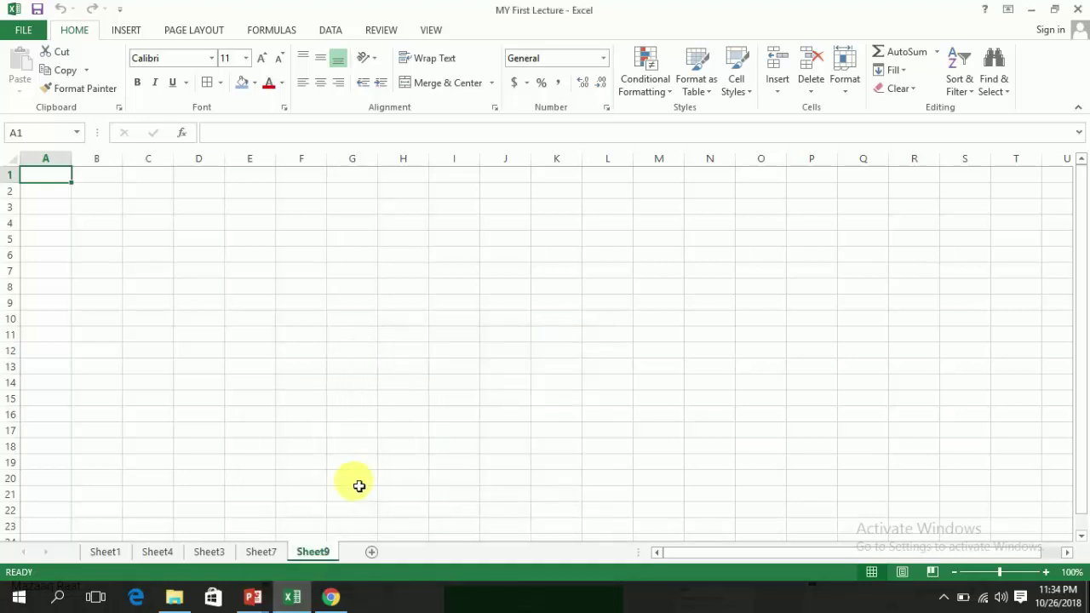
- Hide Sheet9 and restore the hidden FORMAT sheet
right_click(328, 552)
left_click(365, 504)
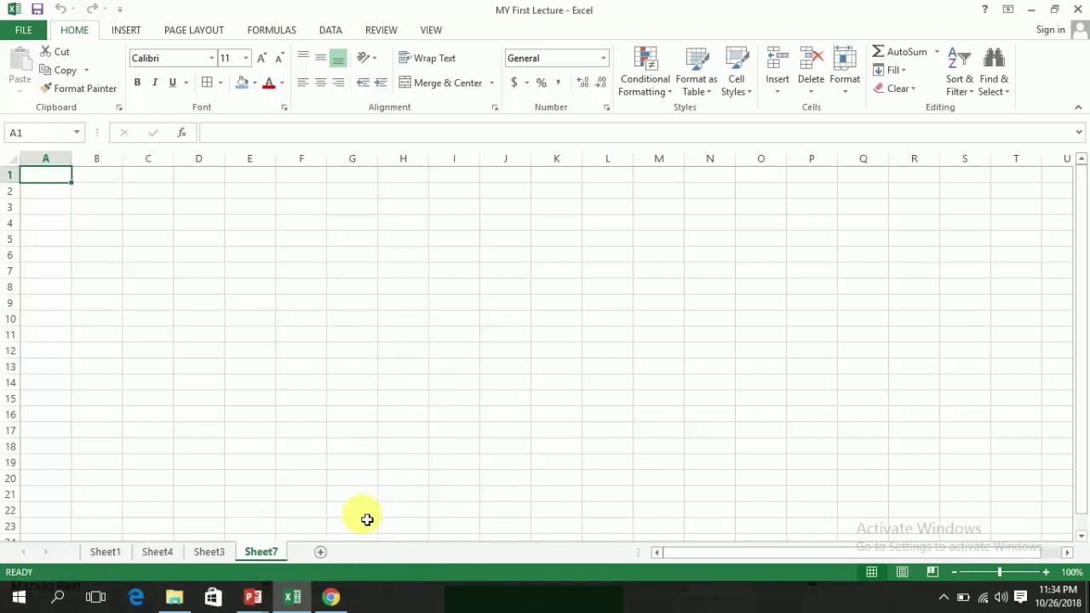
right_click(279, 551)
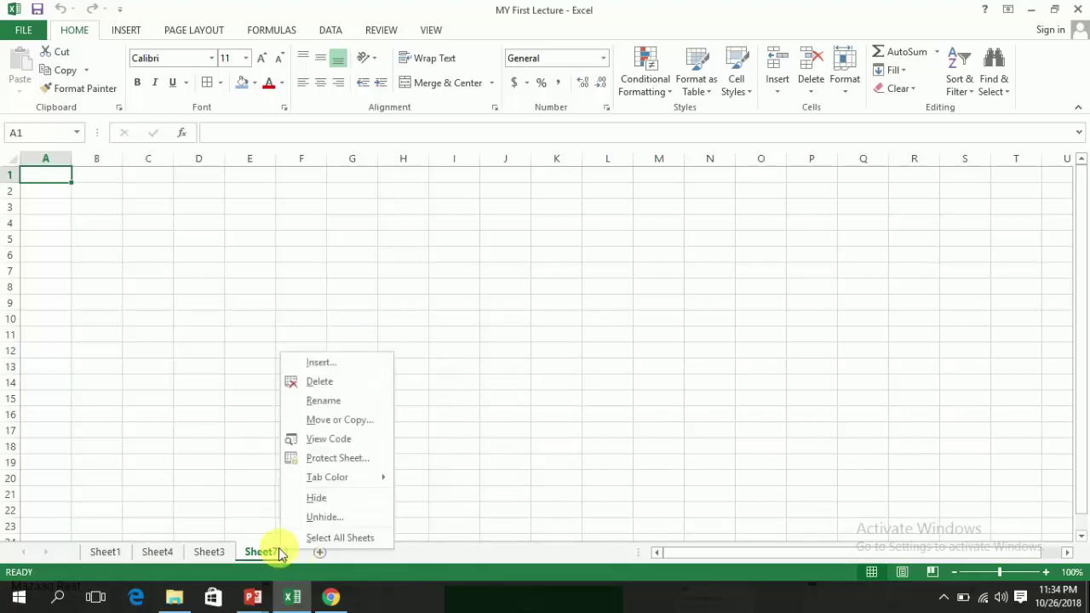
left_click(323, 518)
left_click_drag(330, 432, 462, 347)
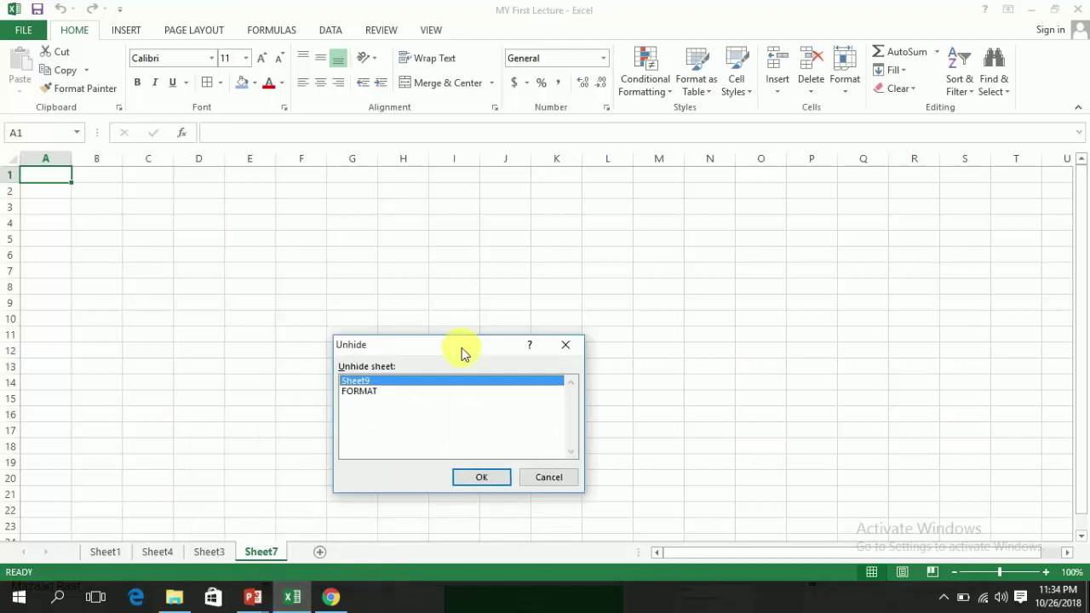
double_click(405, 391)
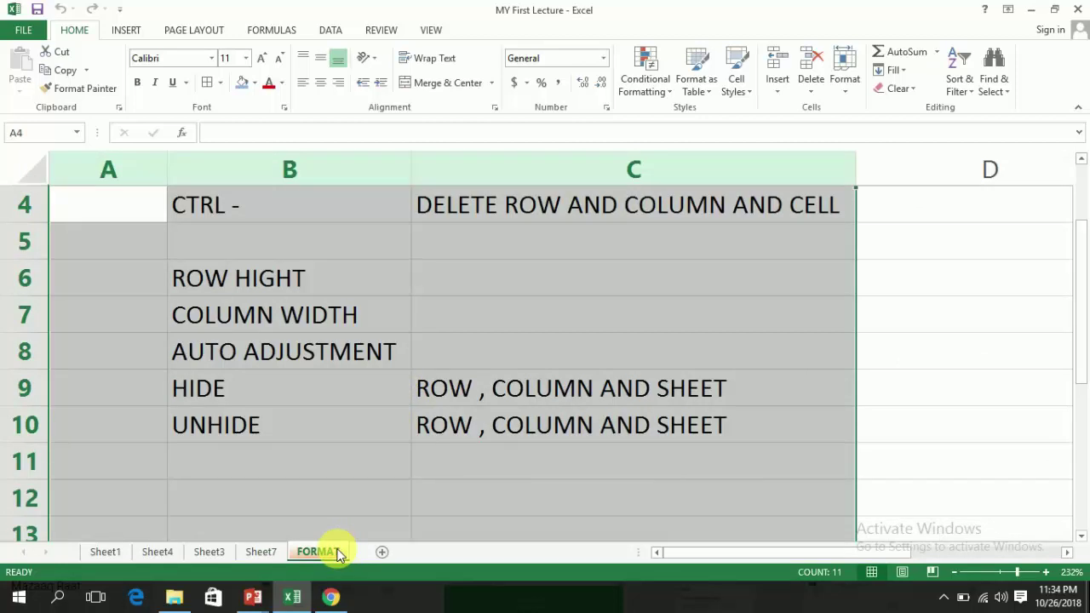
- Unhide Sheet9, then return to the FORMAT sheet and select cell B10
right_click(338, 553)
left_click(382, 517)
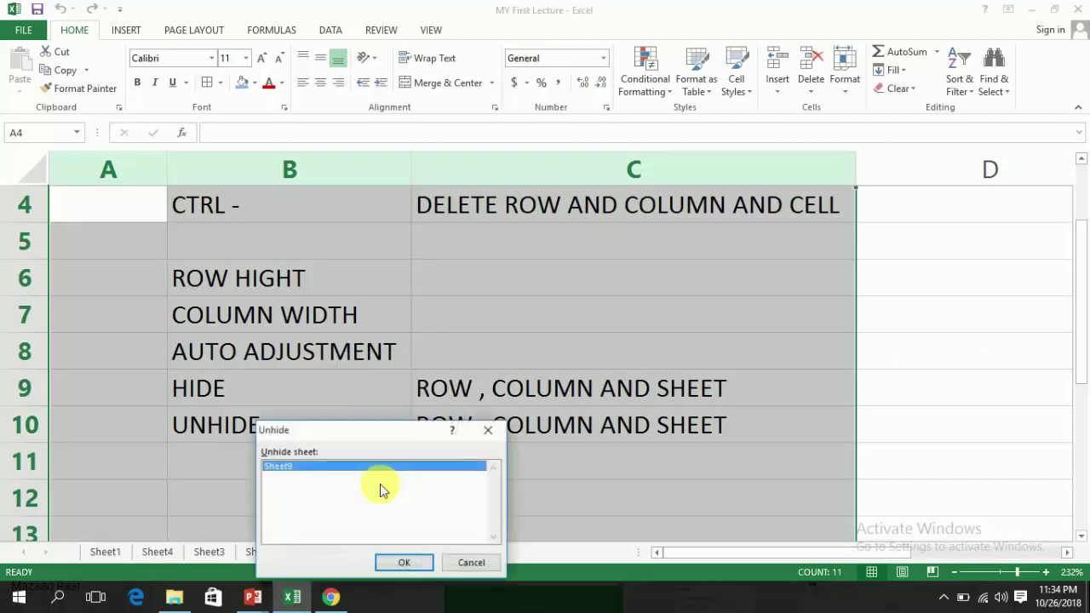
left_click(397, 563)
left_click(371, 550)
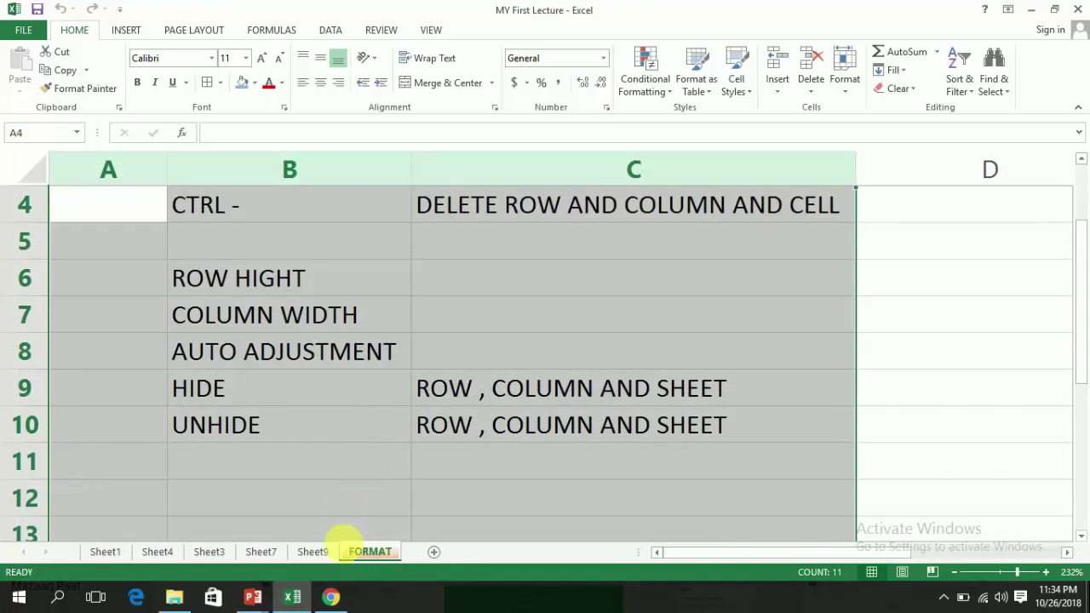
left_click(355, 423)
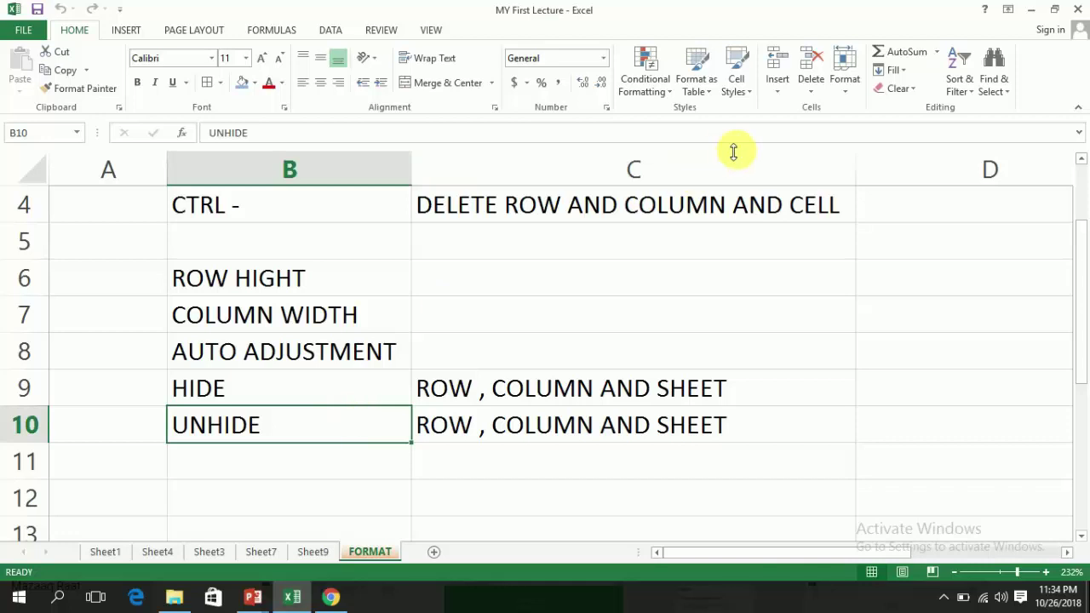
- Bring up the Move or Copy dialog for the FORMAT sheet
left_click(847, 90)
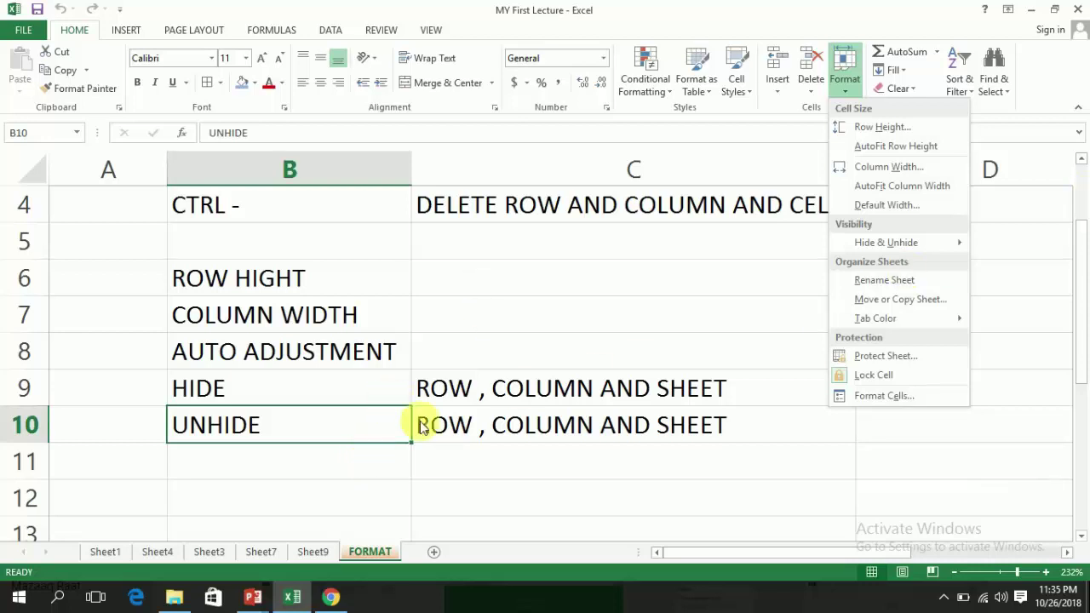
left_click(386, 441)
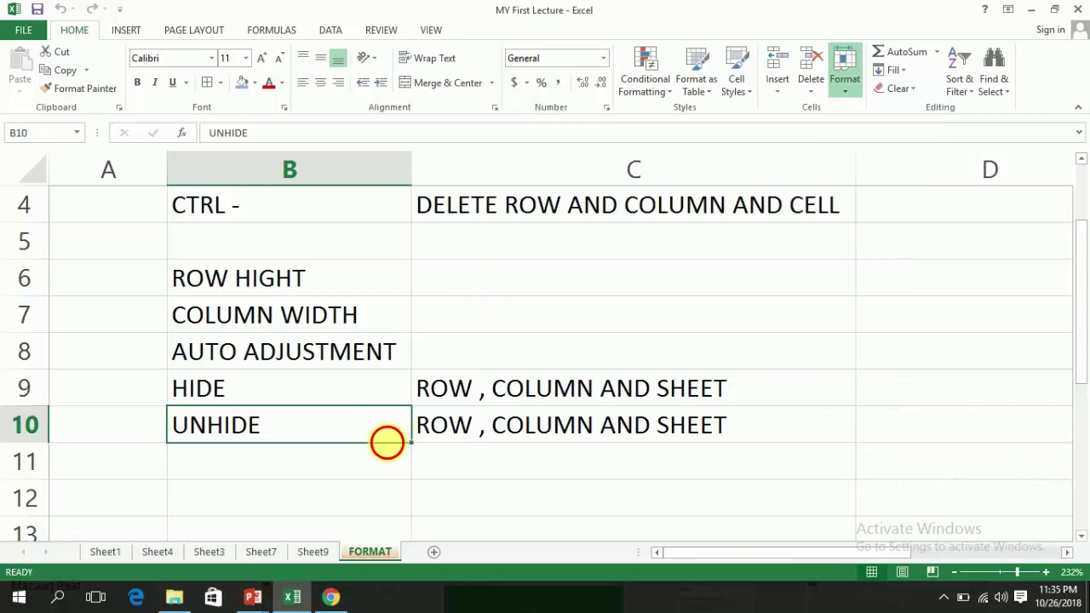
right_click(368, 555)
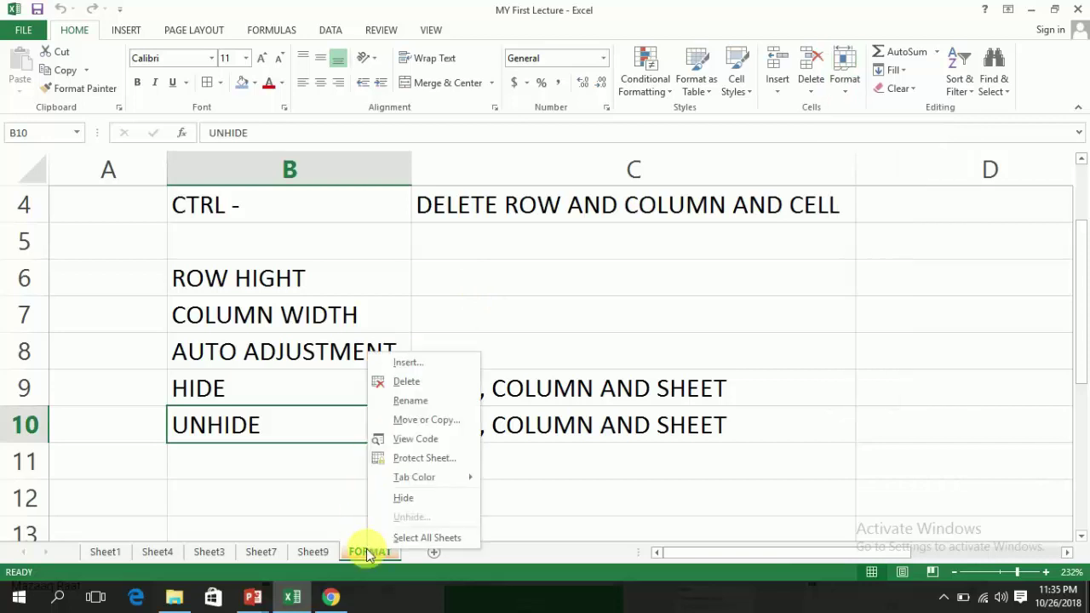
left_click(429, 420)
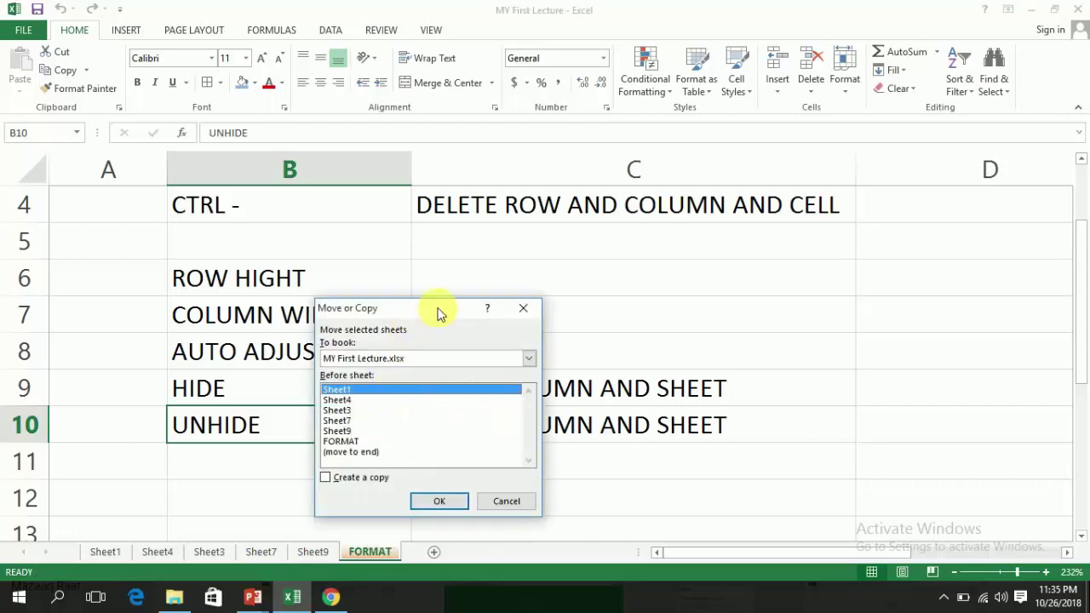
left_click_drag(409, 311, 543, 268)
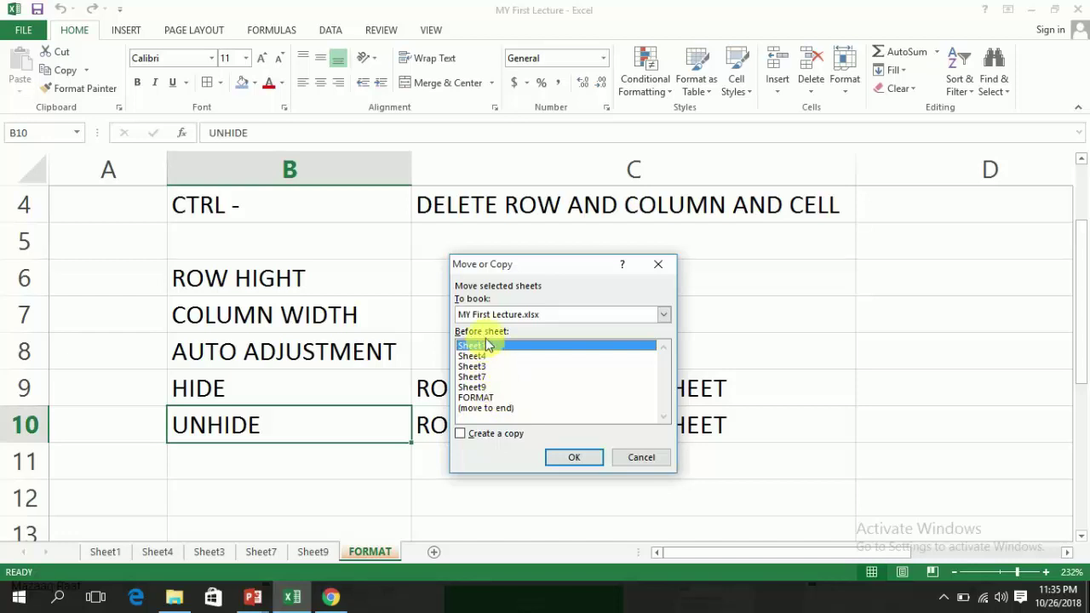
- Move FORMAT before Sheet1, then drag it back between Sheet7 and Sheet9
left_click(569, 460)
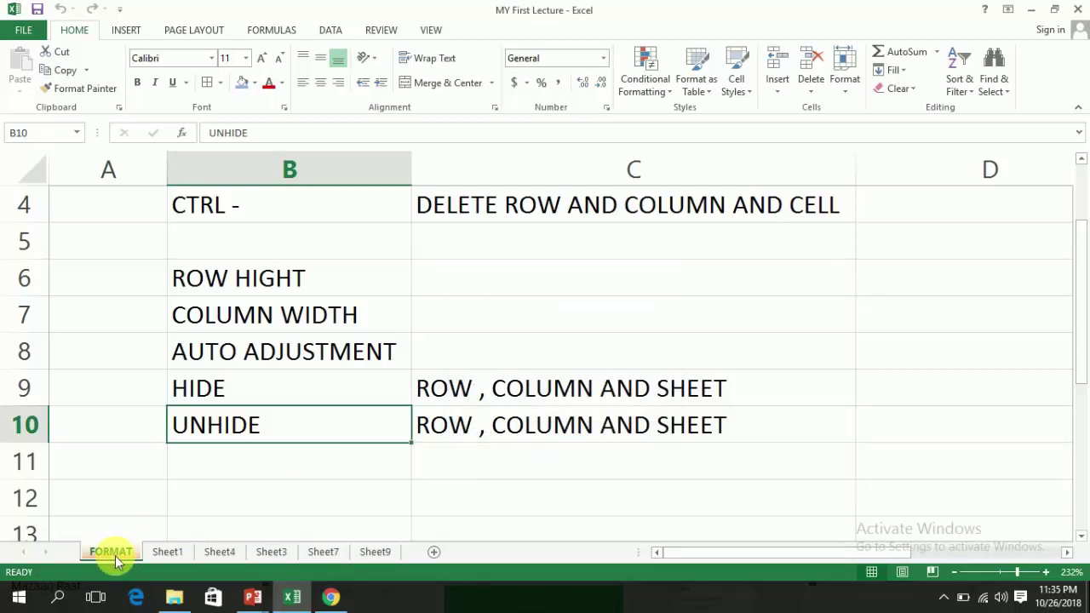
left_click_drag(115, 555, 389, 555)
left_click(376, 555)
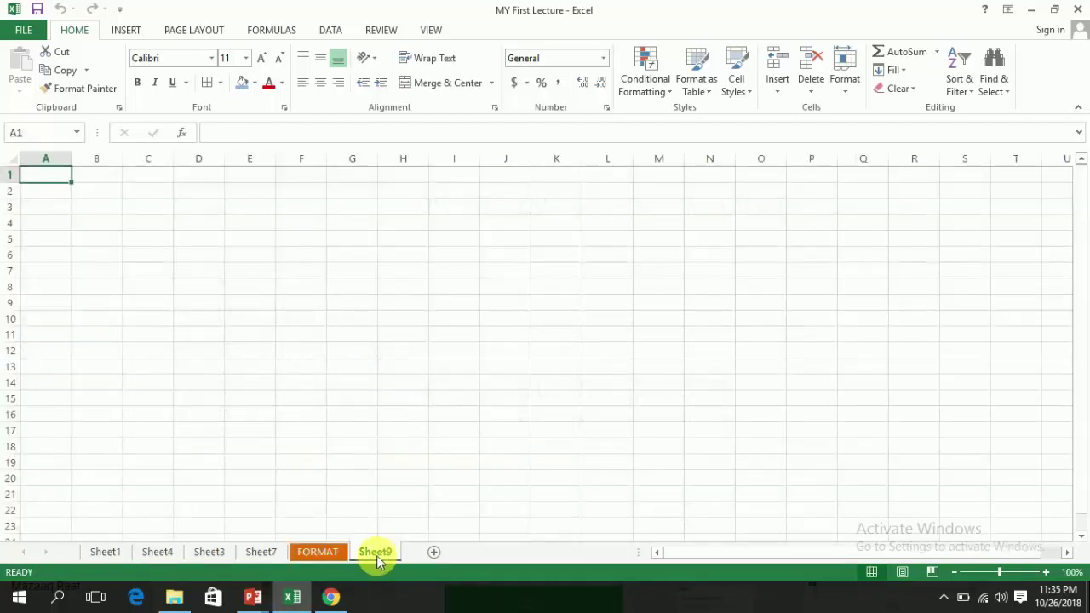
left_click(333, 554)
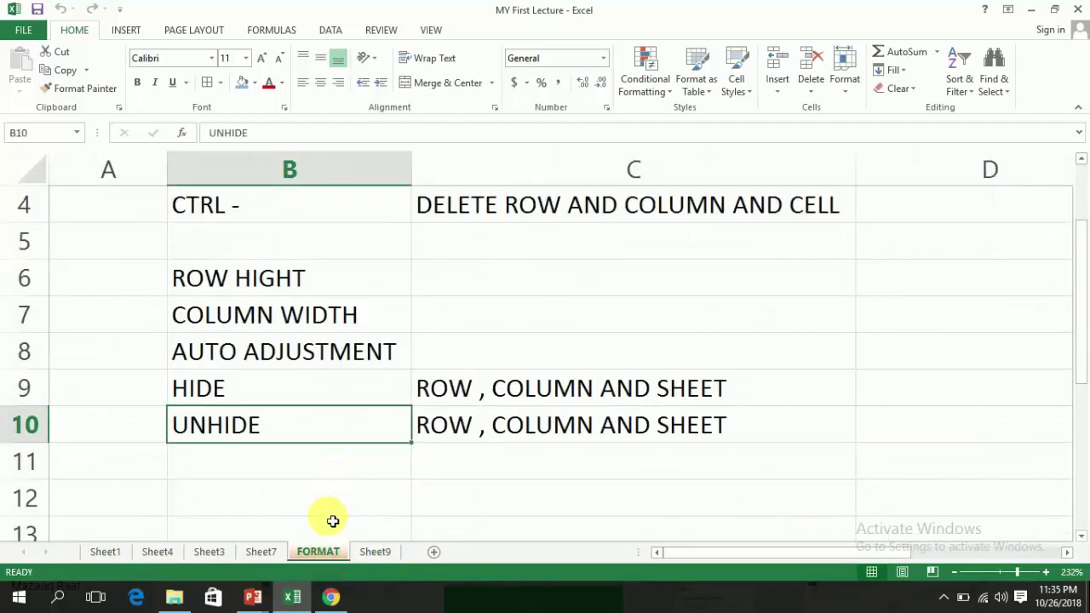
right_click(319, 554)
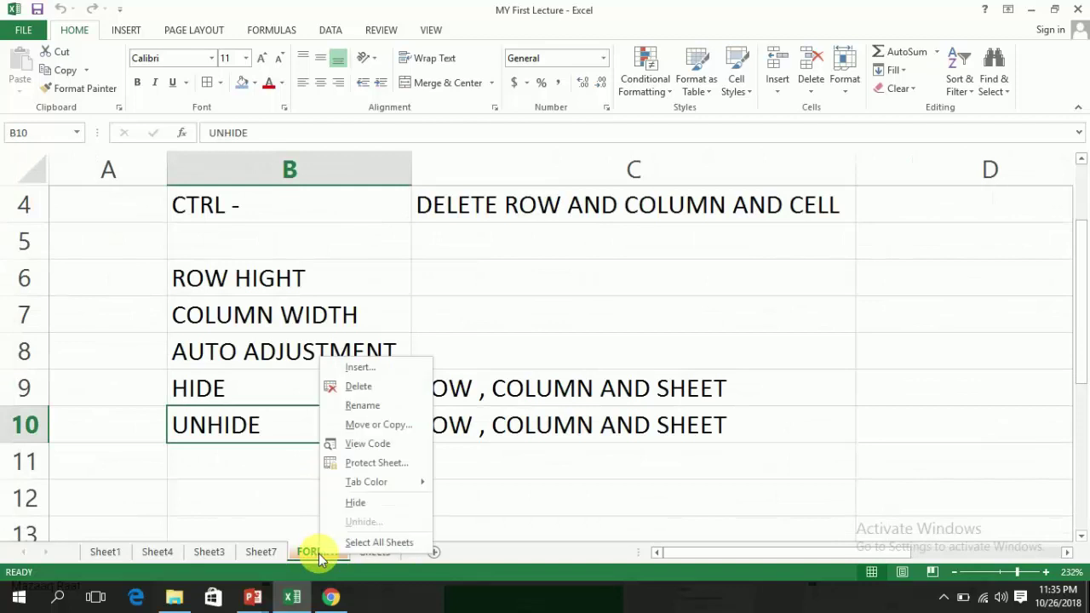
- Create a copy of FORMAT named FORMAT (2), placed before Sheet4
left_click(403, 429)
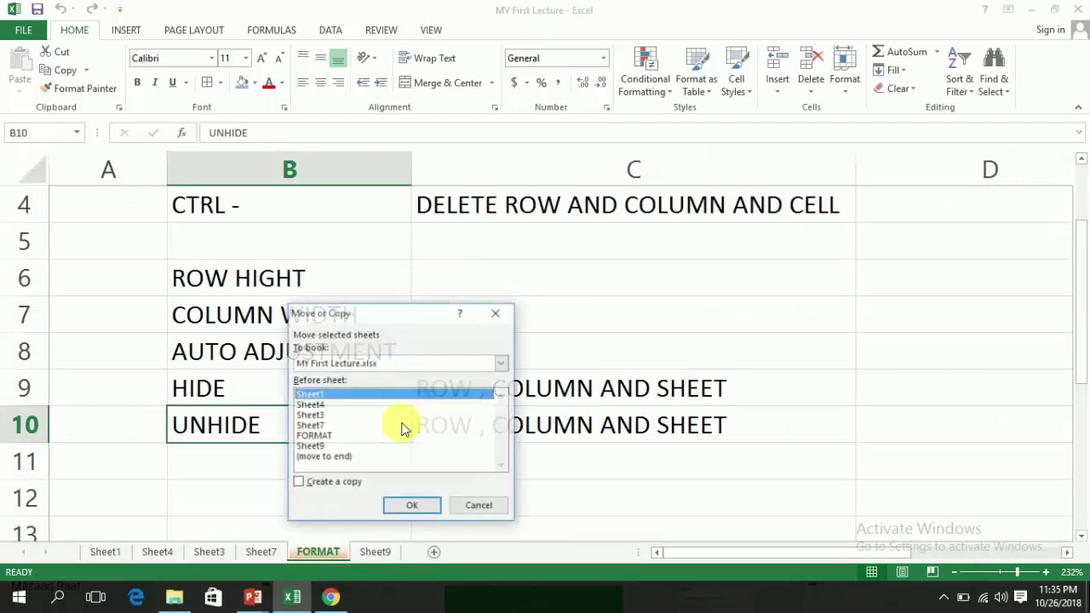
left_click(310, 486)
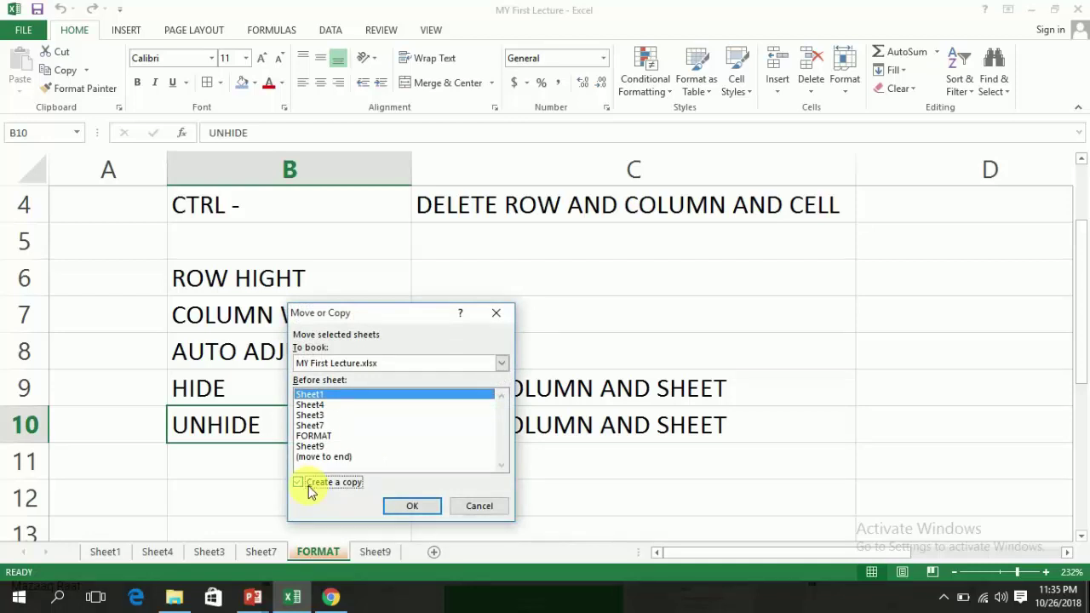
left_click(315, 405)
left_click(400, 508)
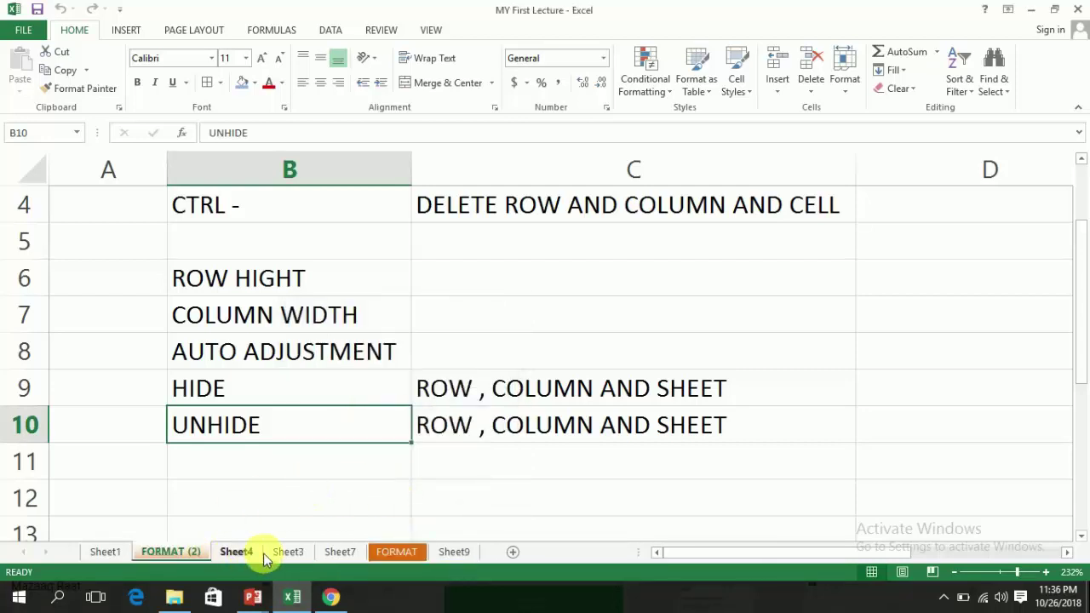
left_click(394, 554)
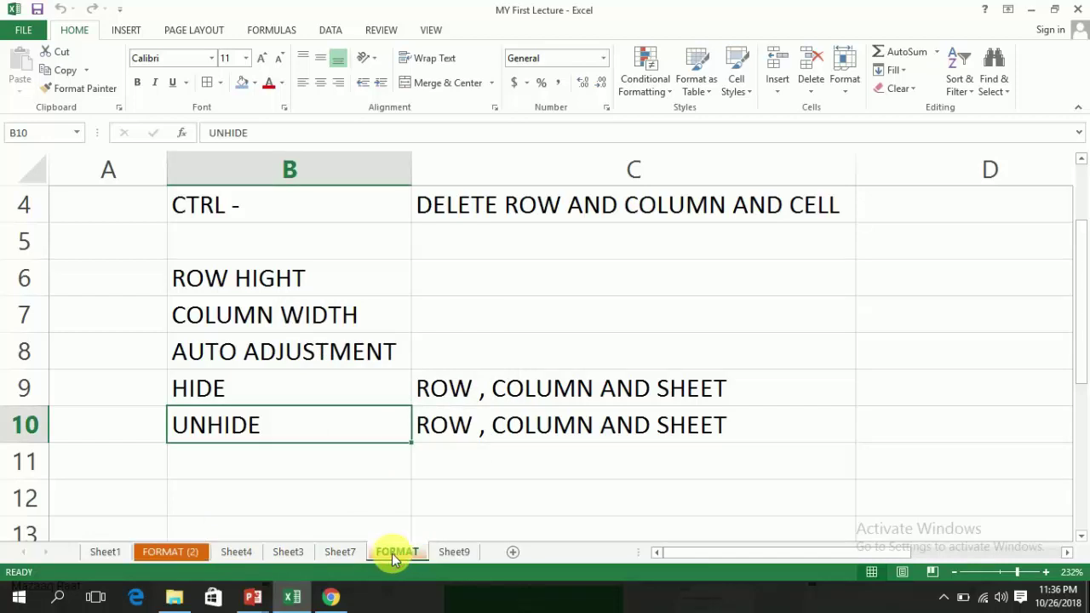
left_click(179, 552)
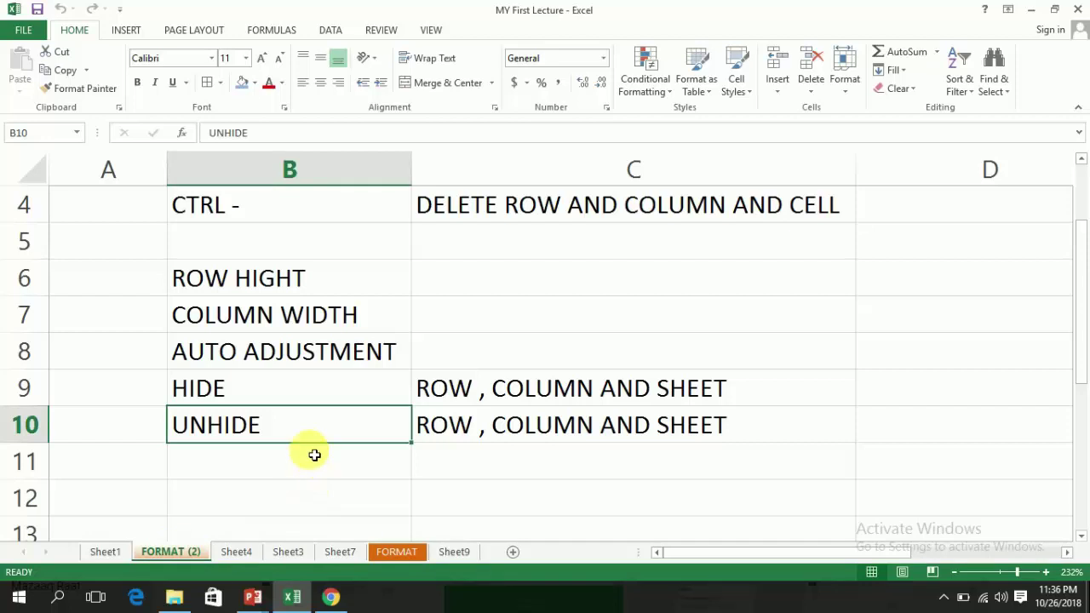
- Look at the Tab Color options without choosing one, then bring up the original FORMAT sheet's options
left_click(846, 84)
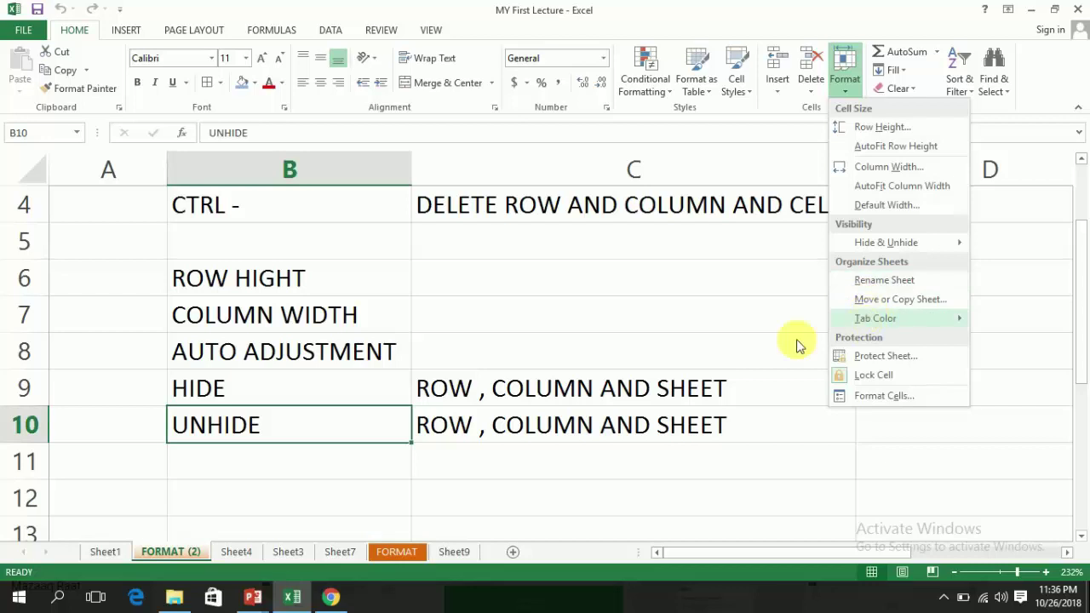
mouse_move(875, 317)
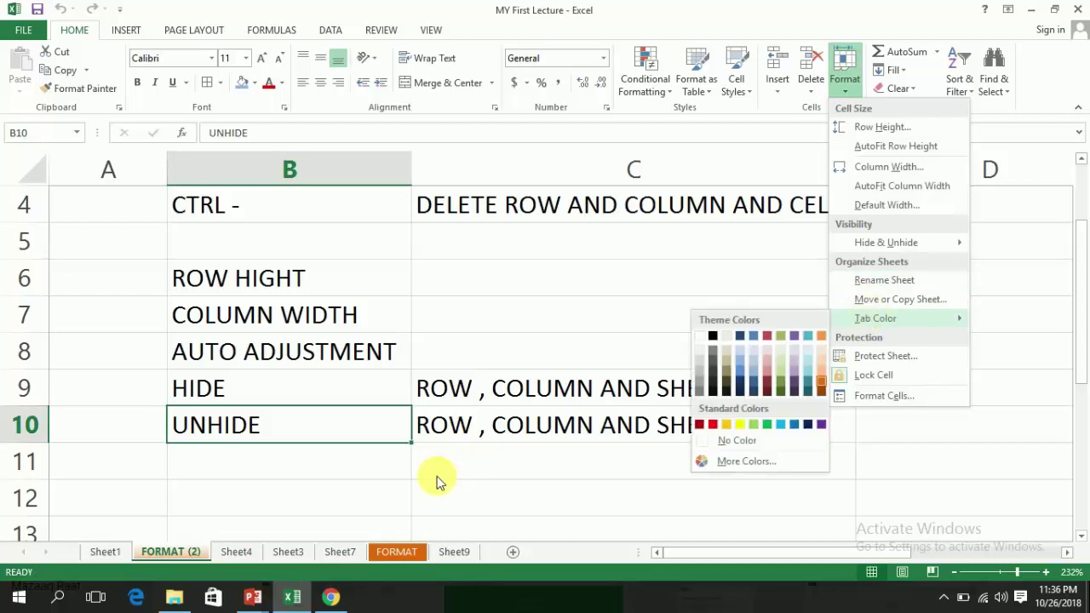
left_click(393, 547)
right_click(394, 550)
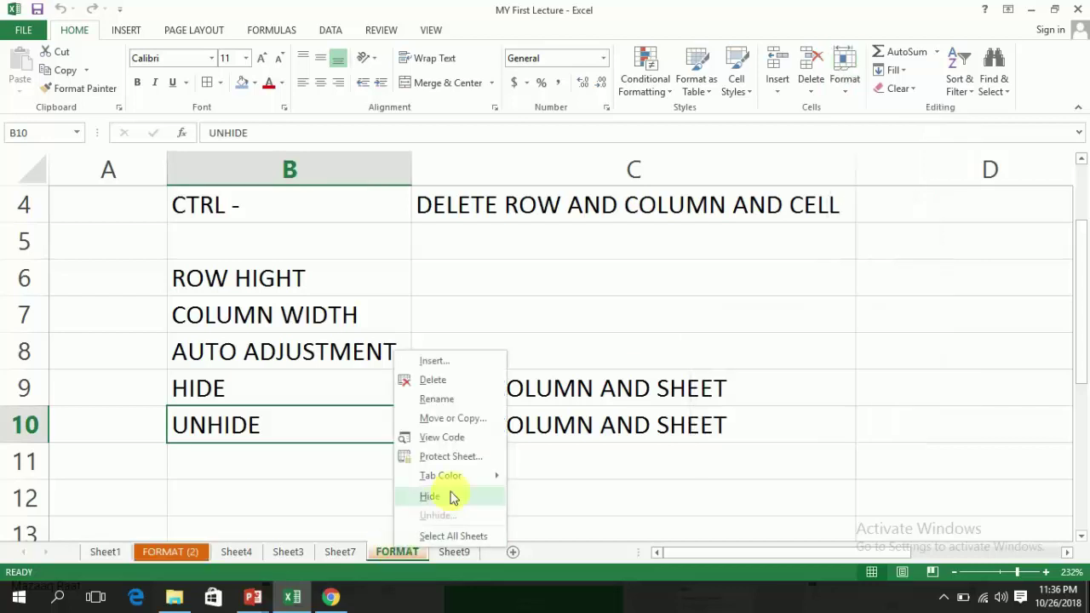
- Create the new blank workbook Book3, then return to MY First Lecture
left_click(452, 420)
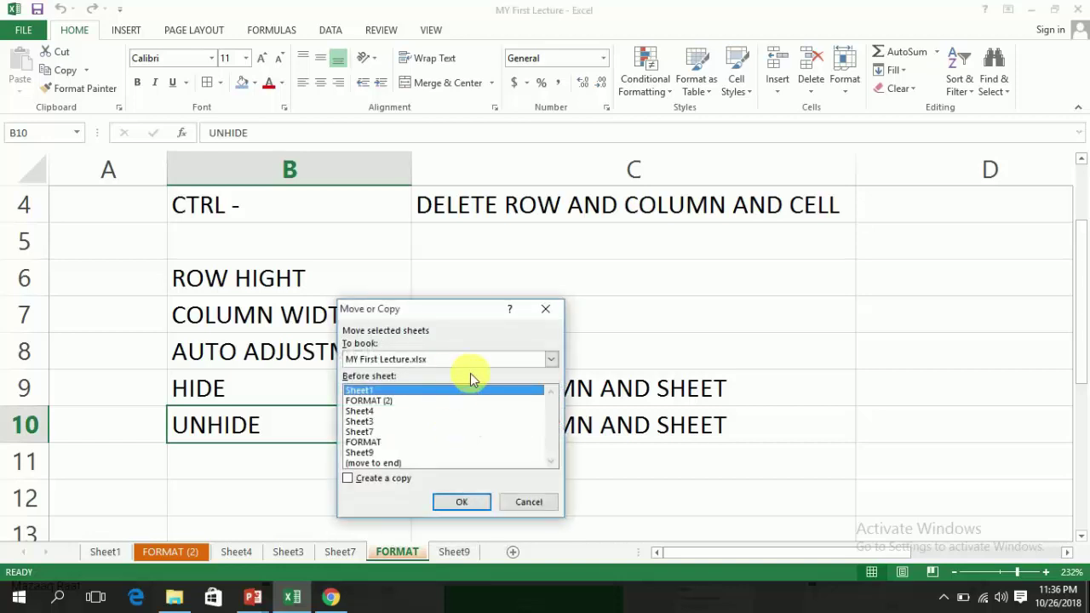
left_click(552, 360)
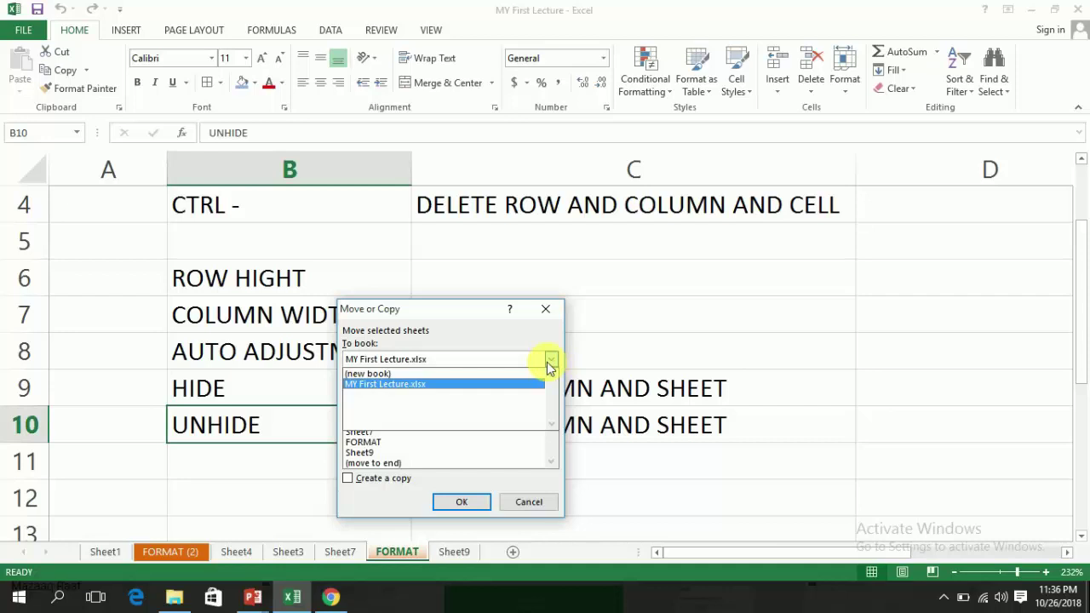
left_click(485, 373)
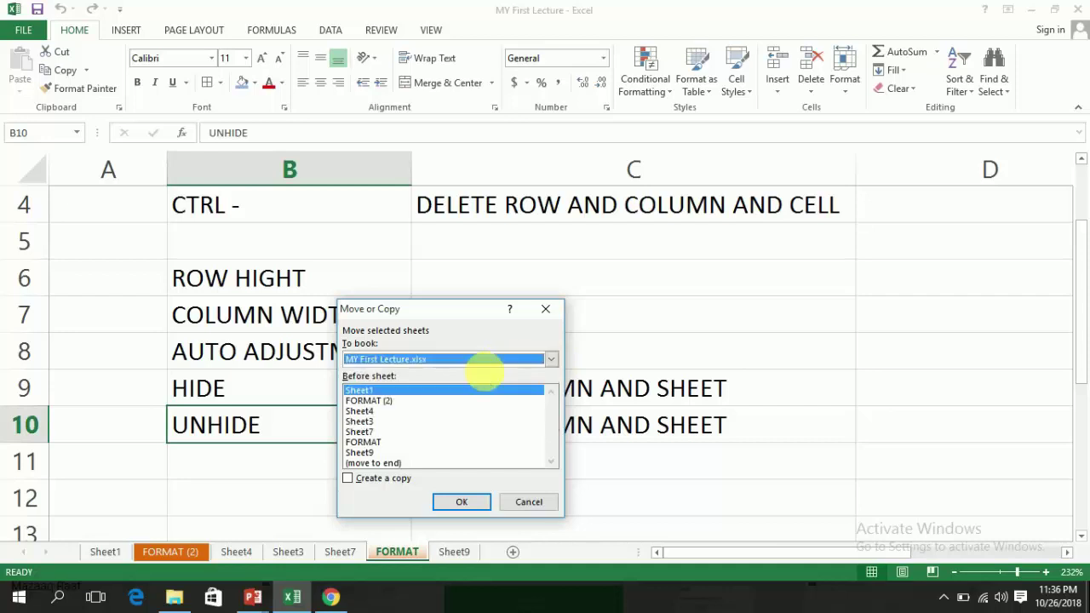
key("Return")
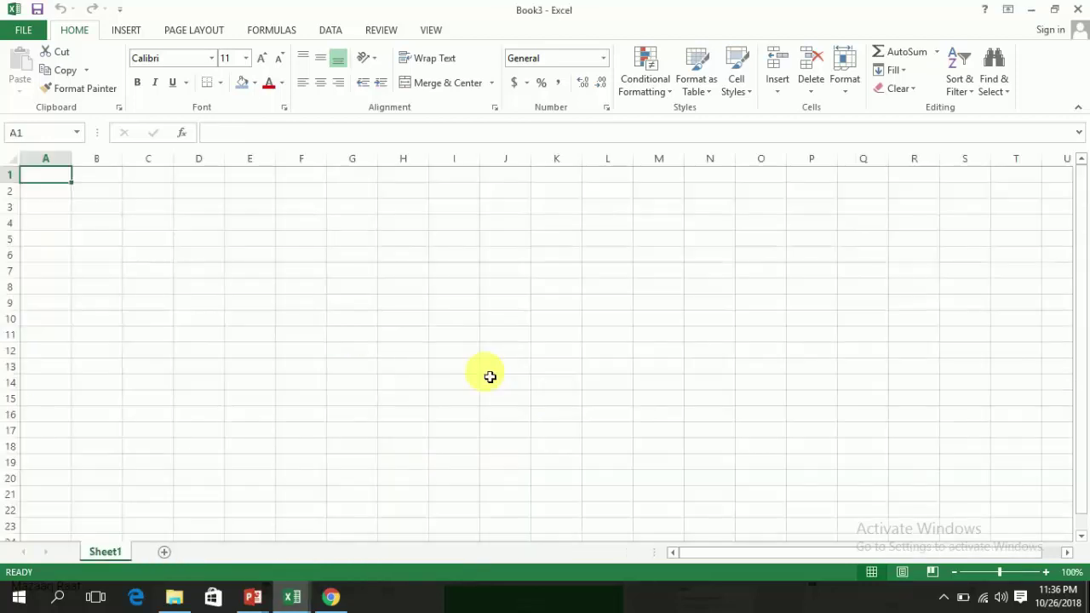
key("alt+Tab")
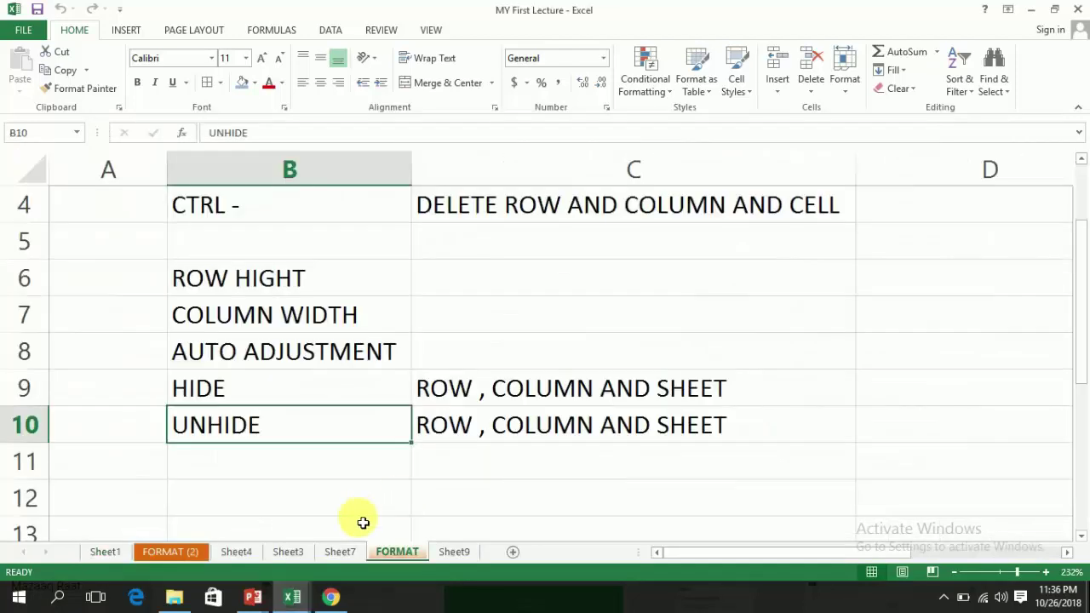
- Move the FORMAT sheet into Book3, before Sheet1
right_click(399, 549)
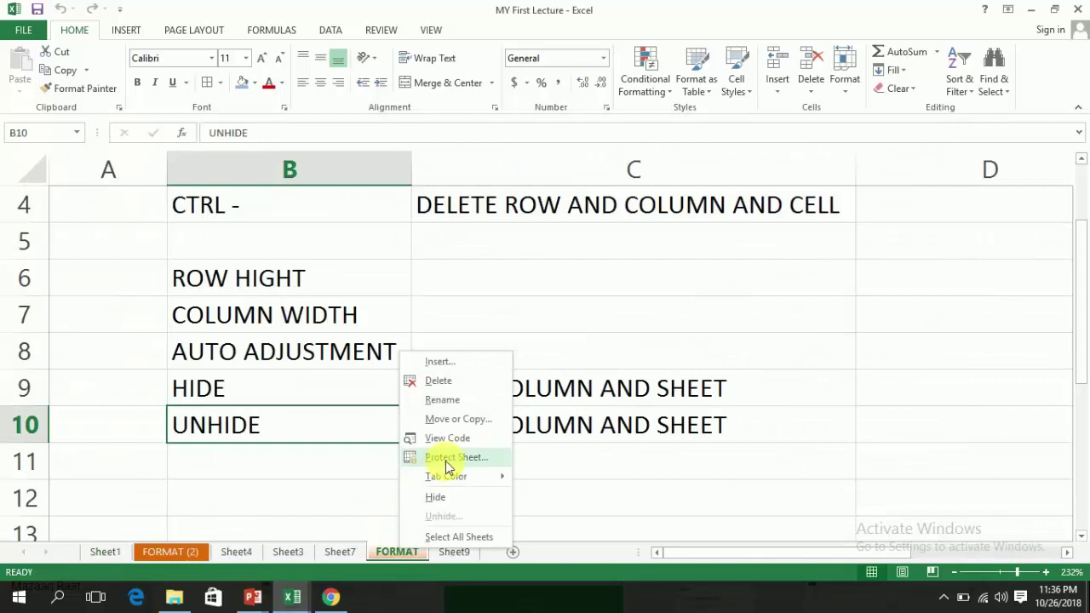
left_click(454, 419)
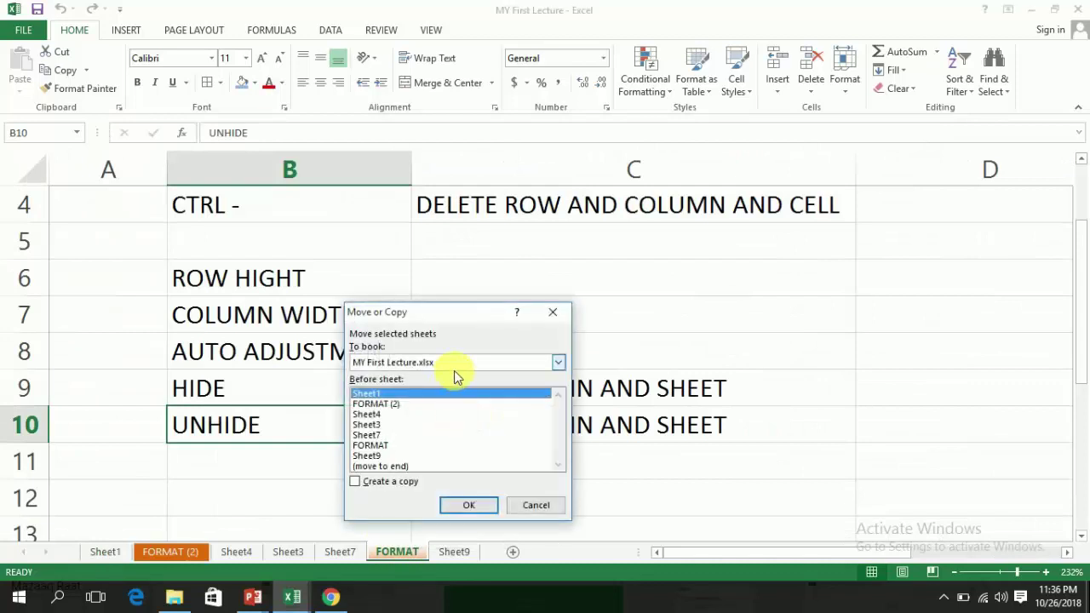
left_click(559, 363)
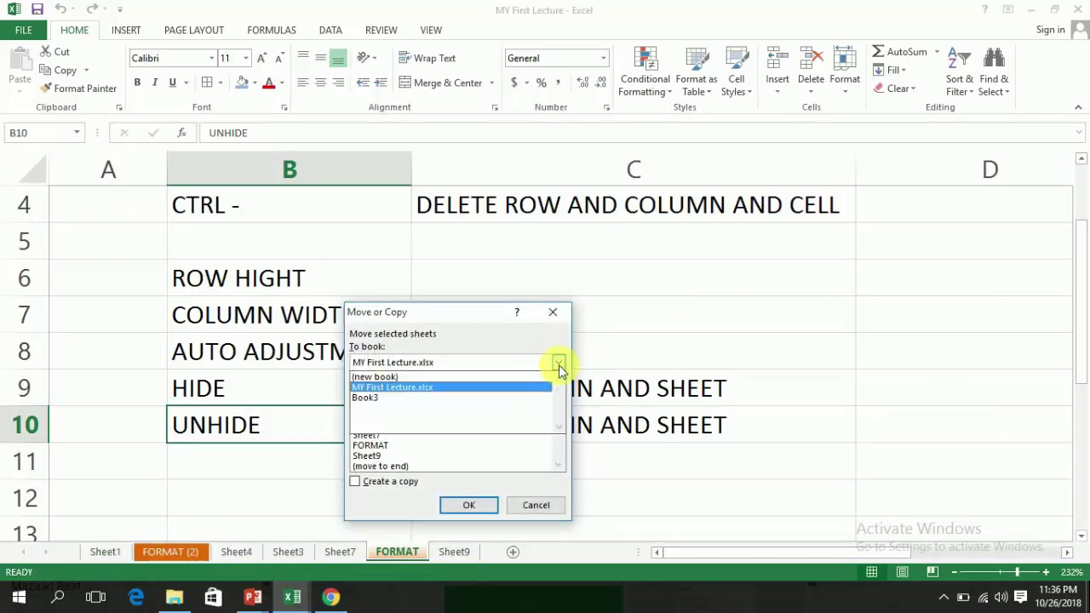
left_click(416, 397)
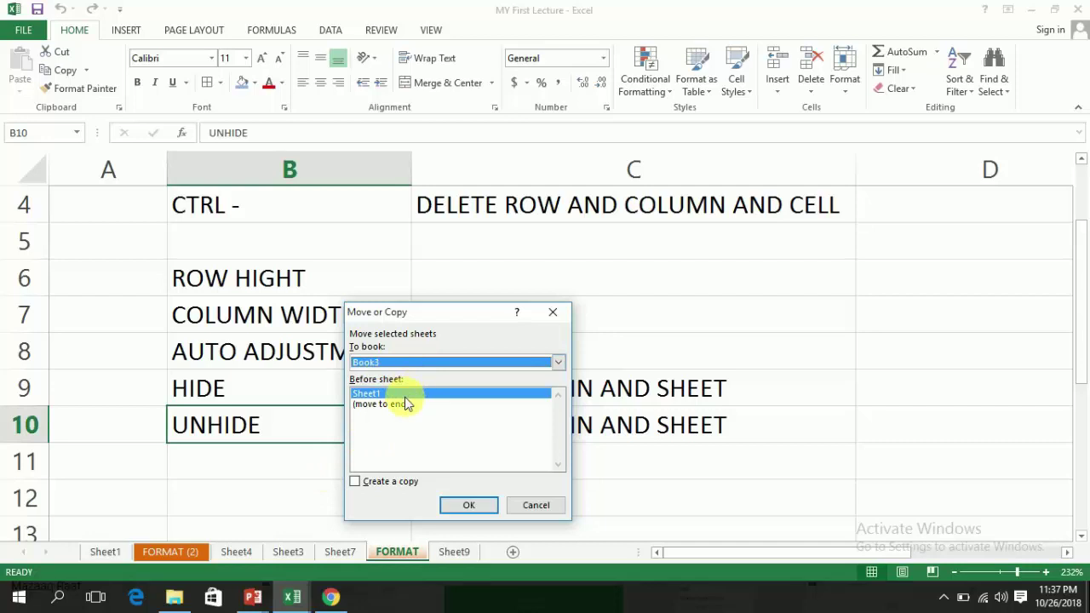
left_click(468, 506)
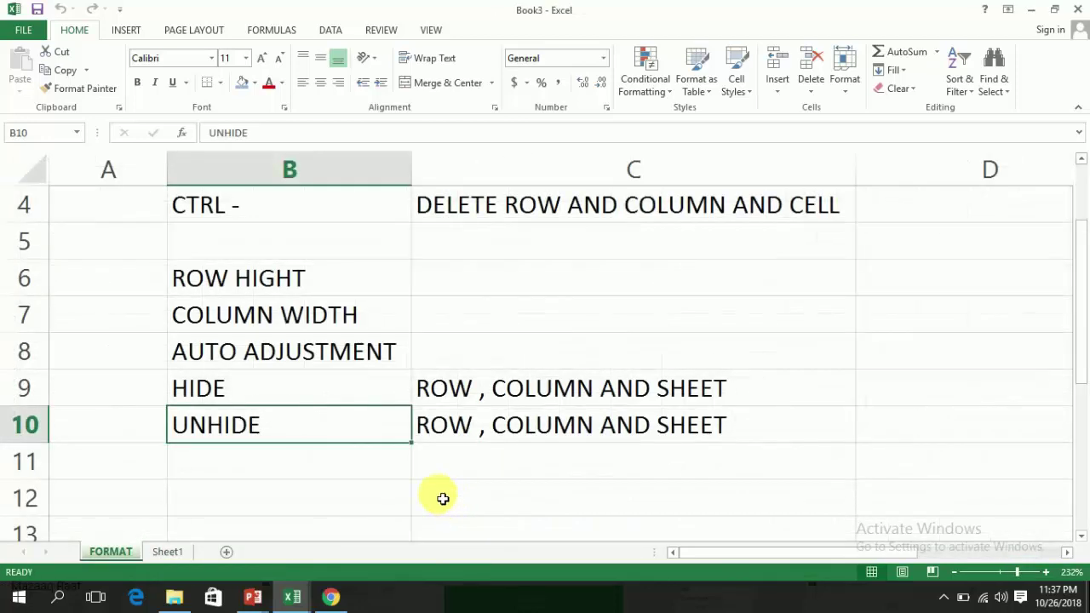
- Check the sheets in Book3, then open FORMAT (2) in MY First Lecture
left_click(165, 552)
left_click(120, 553)
key("alt+Tab")
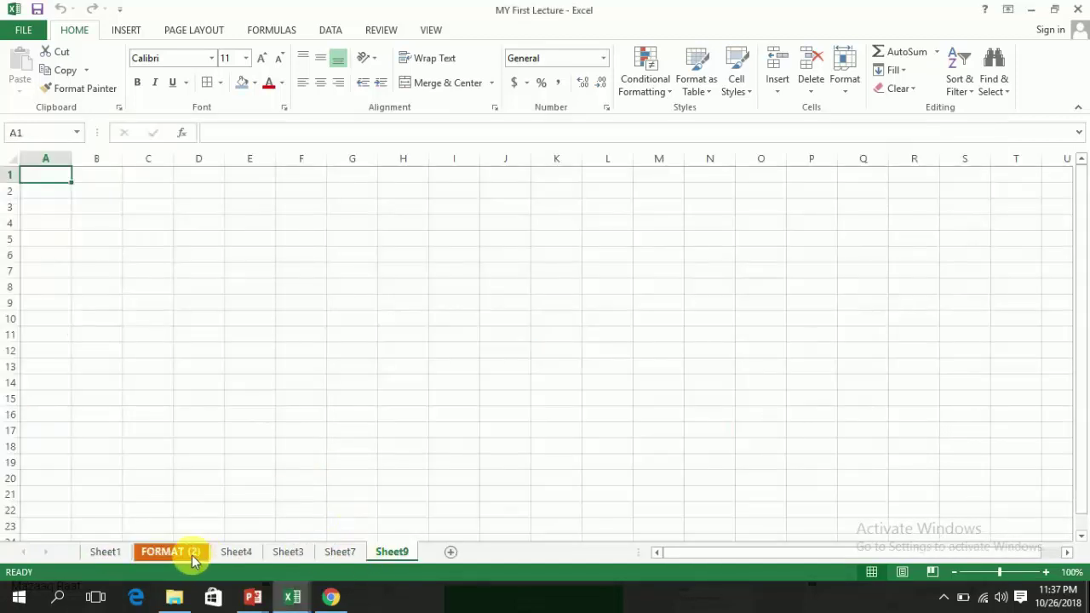
left_click(192, 556)
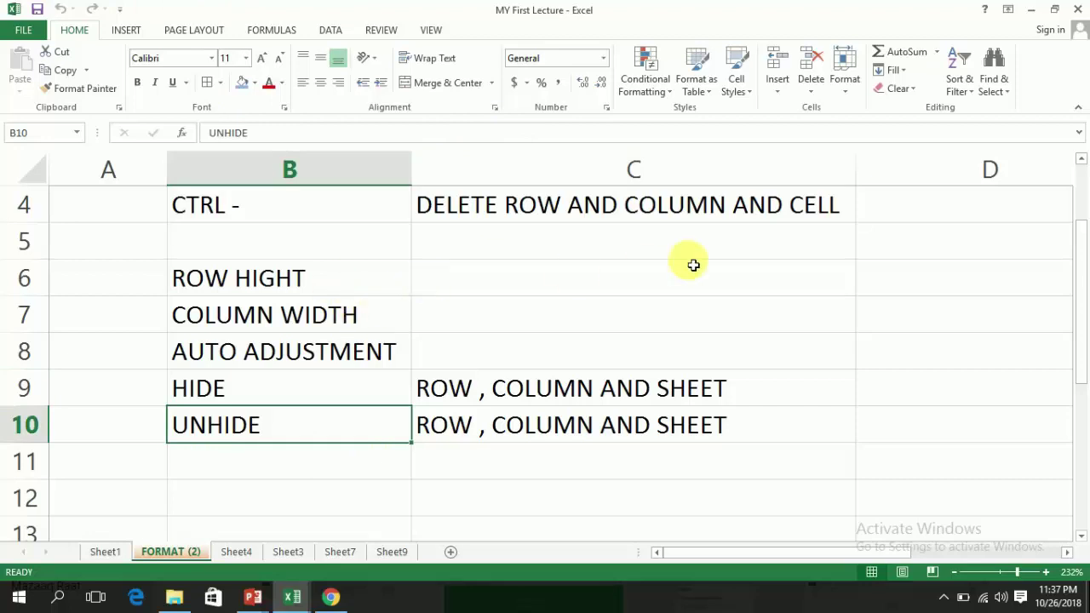
- Give the Sheet4 tab a purple colour
left_click(850, 95)
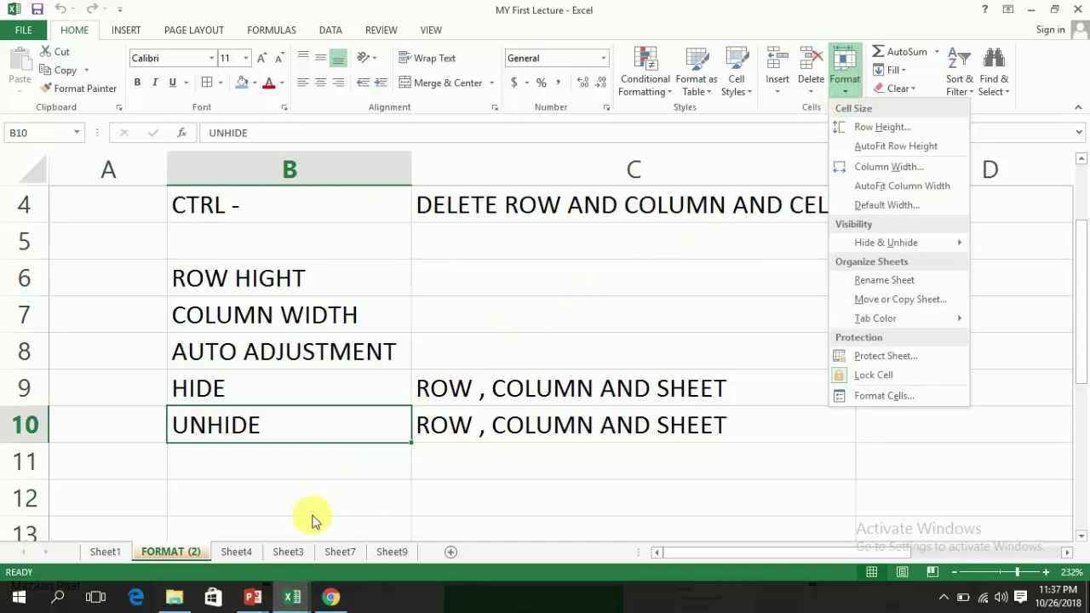
left_click(192, 559)
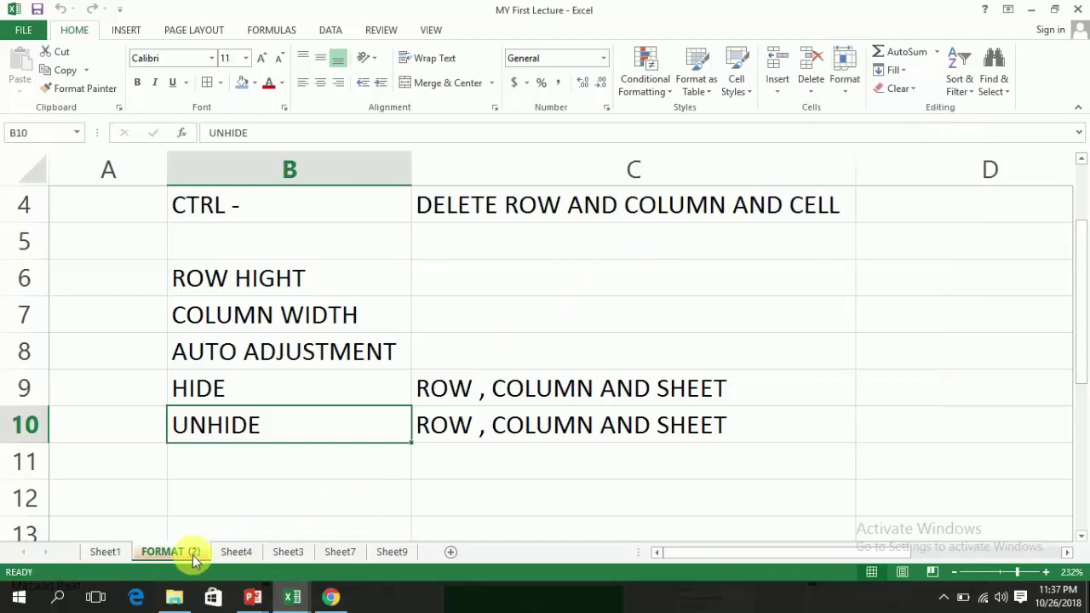
left_click(214, 552)
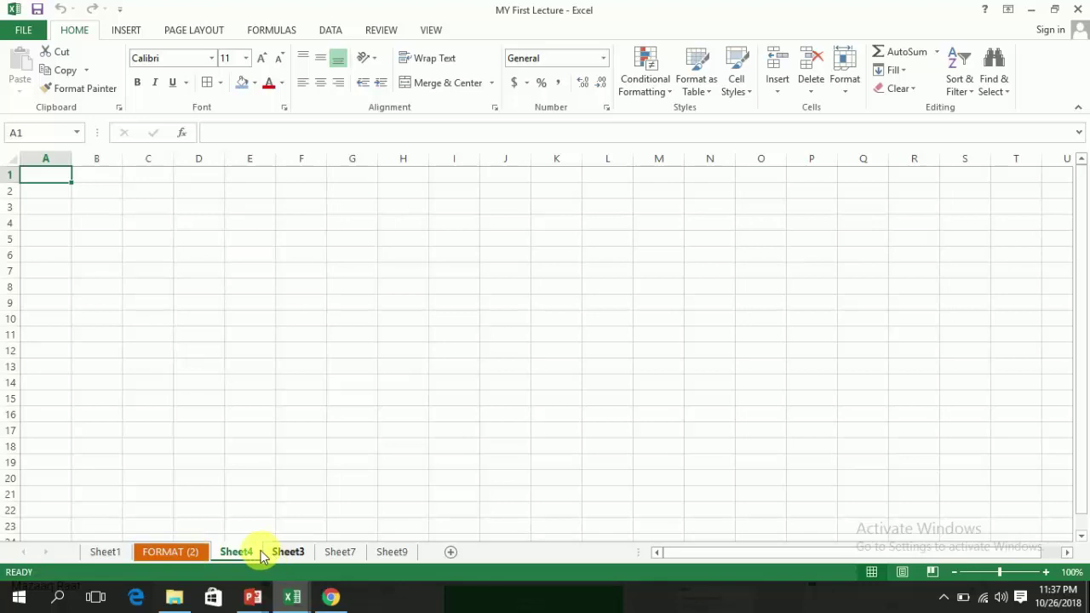
right_click(252, 550)
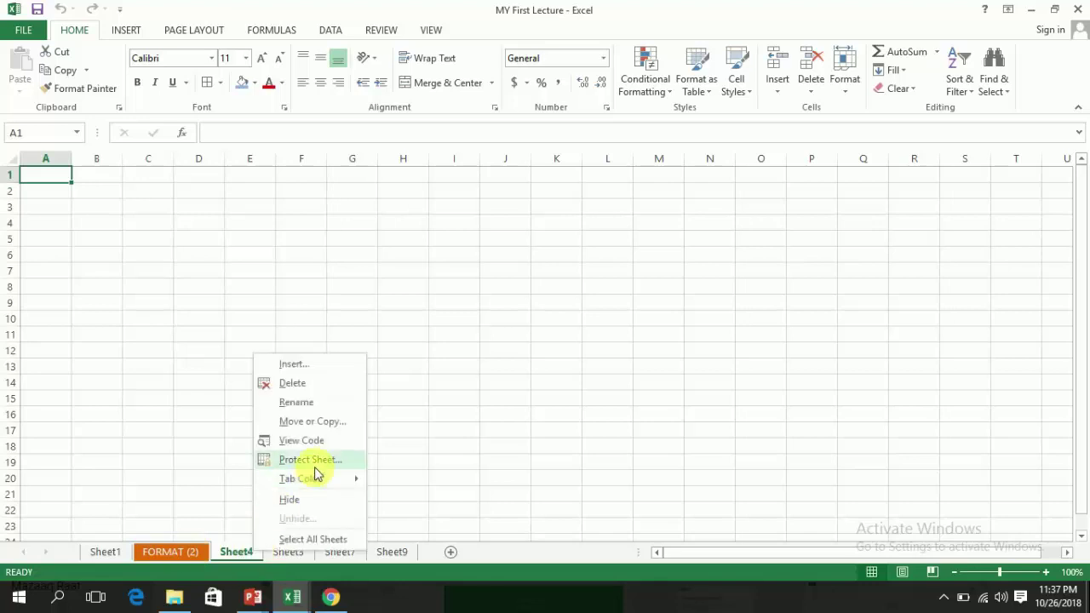
mouse_move(356, 483)
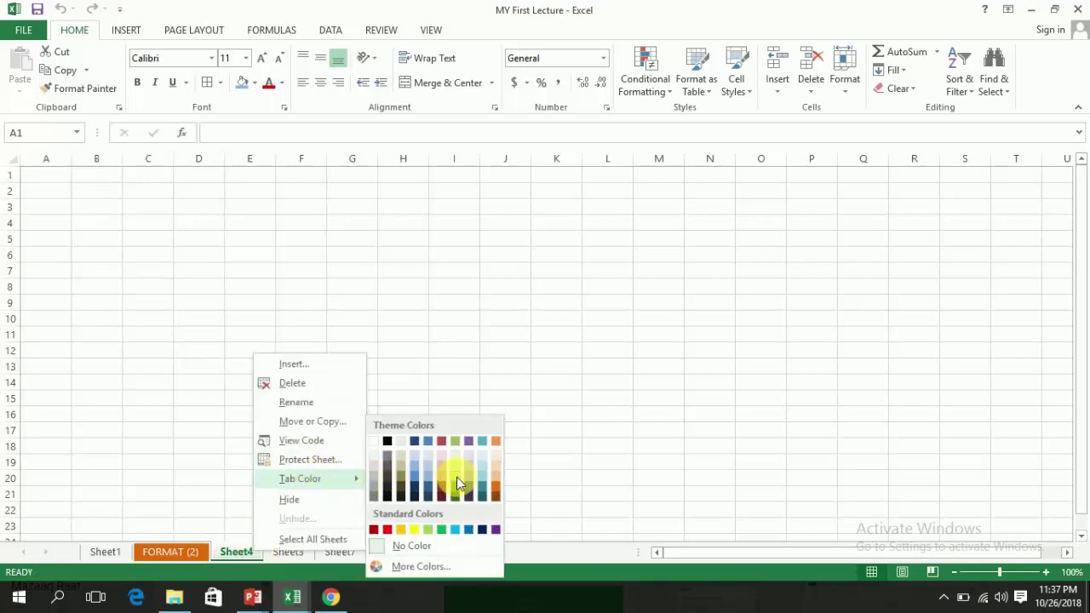
left_click(466, 481)
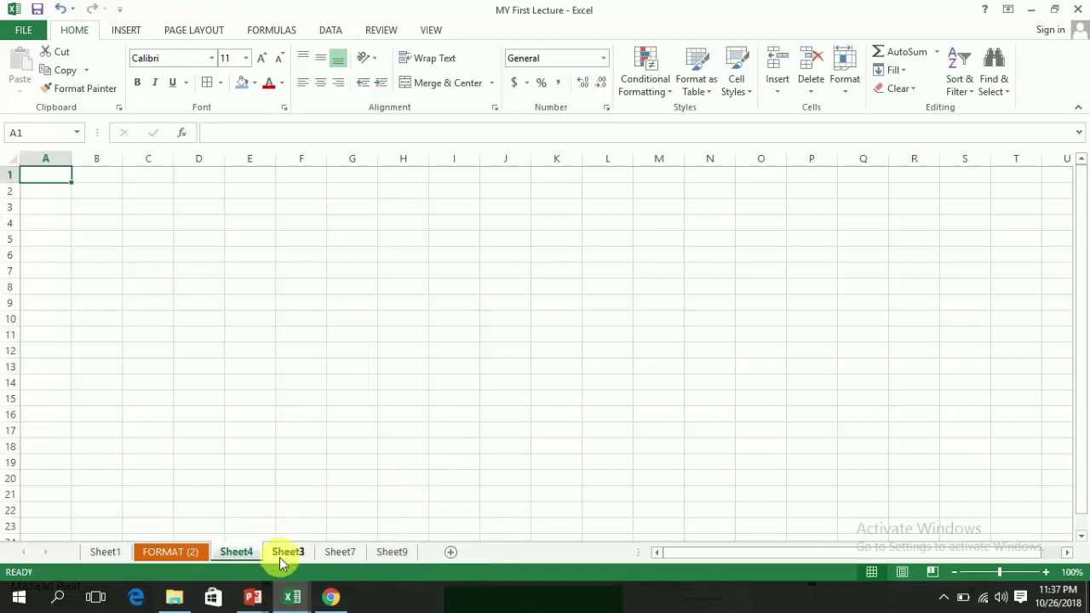
- Give the Sheet3 tab an orange colour, then switch to Sheet7
left_click(279, 555)
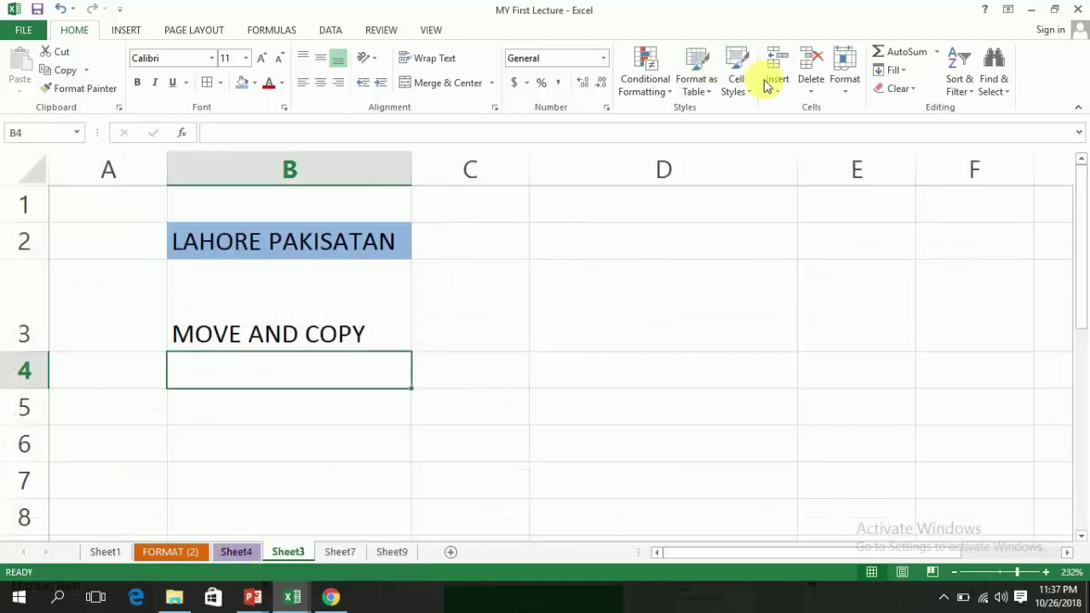
left_click(848, 89)
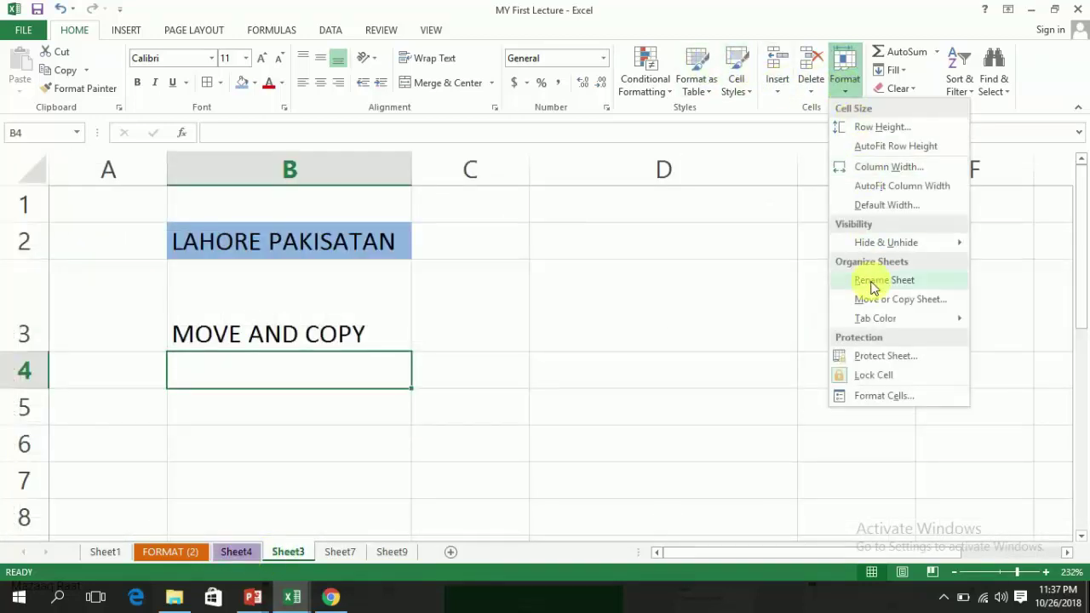
mouse_move(875, 327)
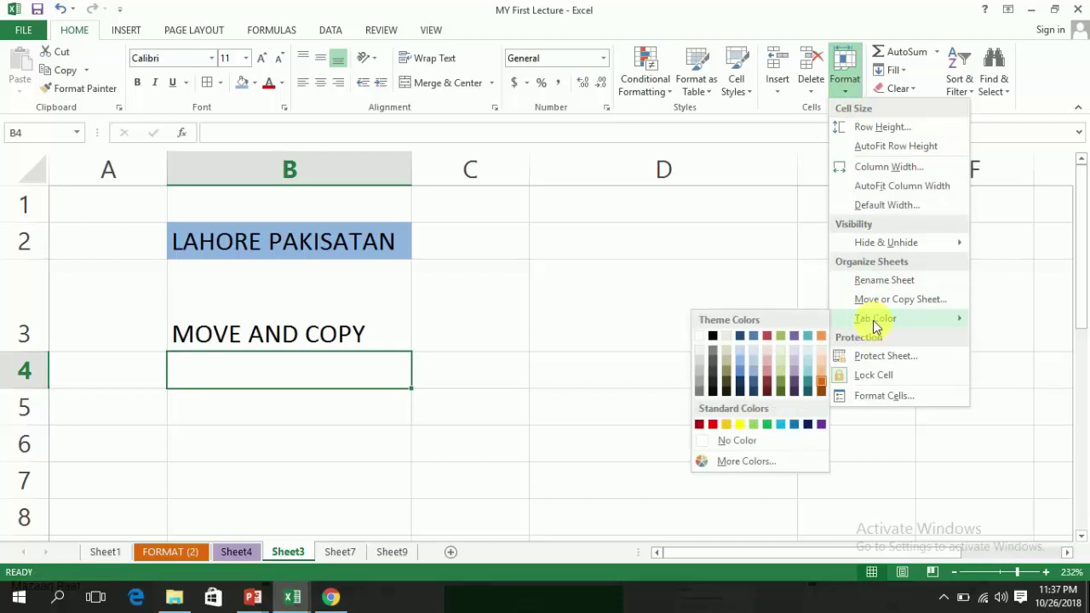
left_click(816, 336)
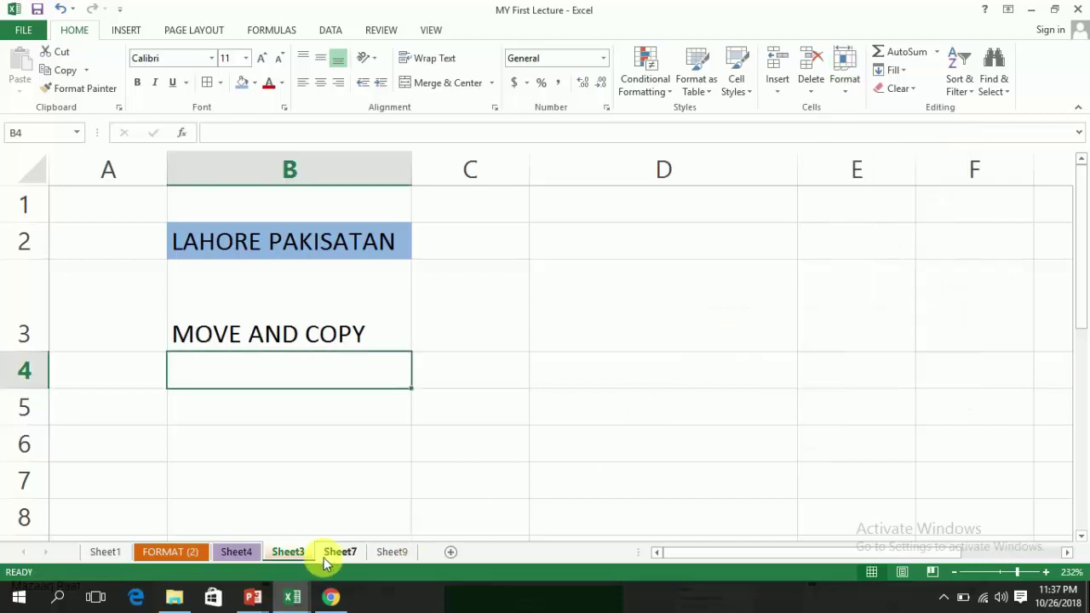
left_click(325, 554)
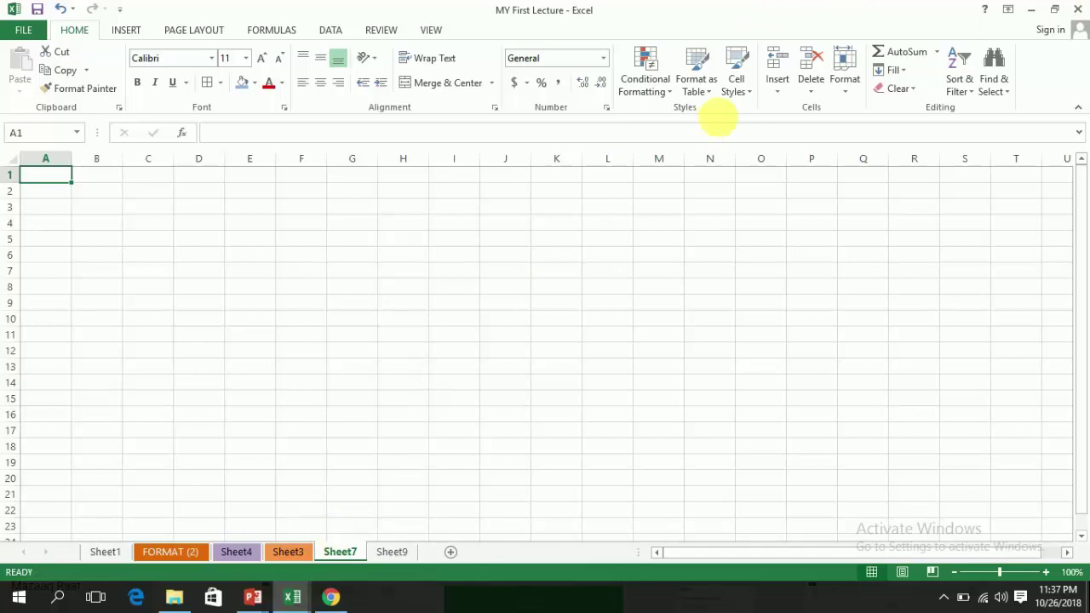
left_click(850, 92)
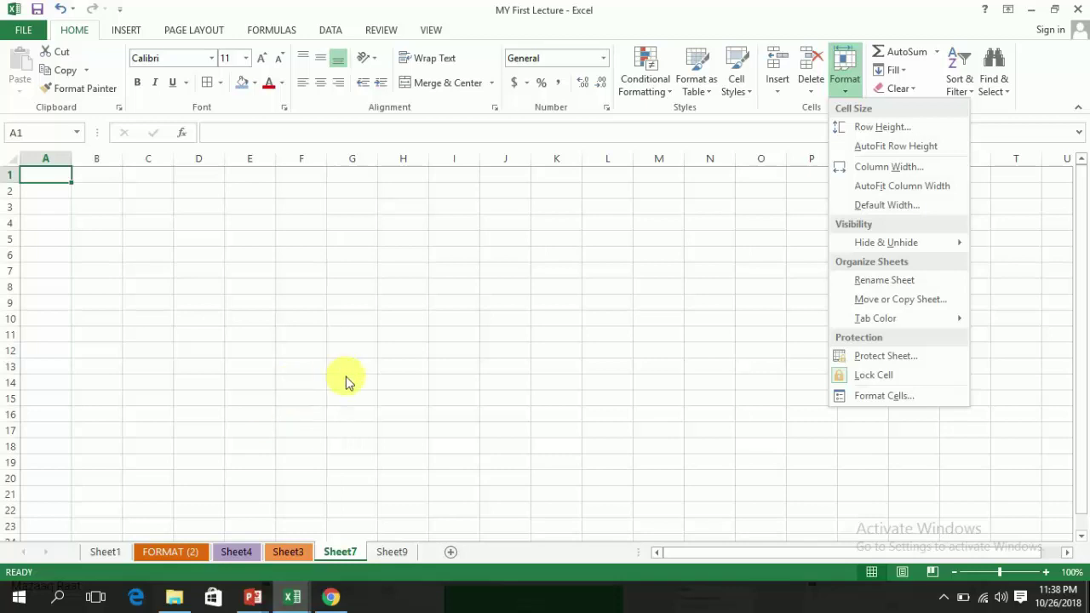
left_click(878, 396)
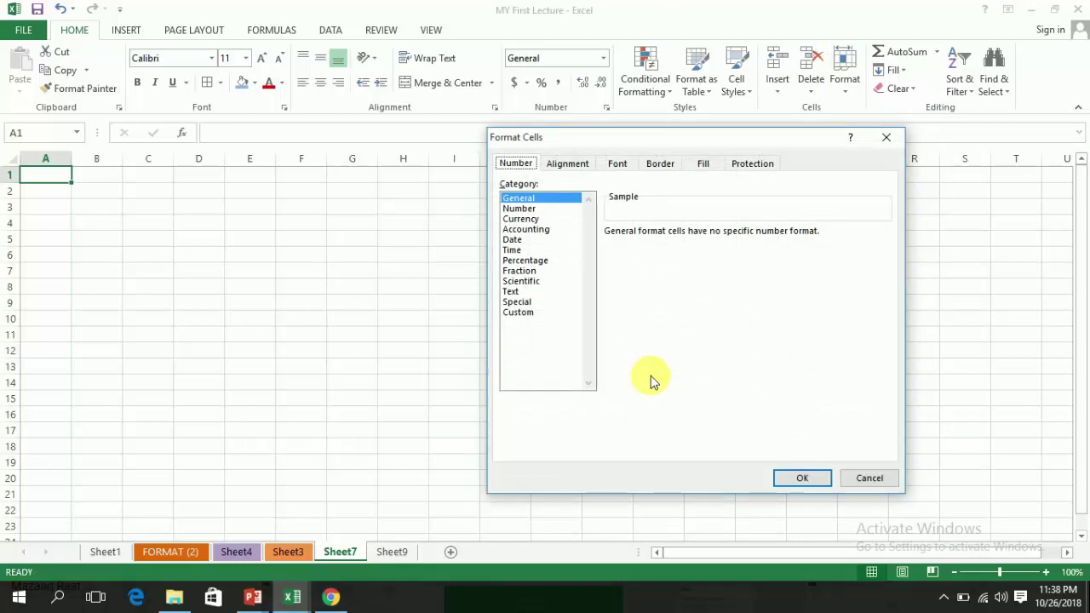
key("Escape")
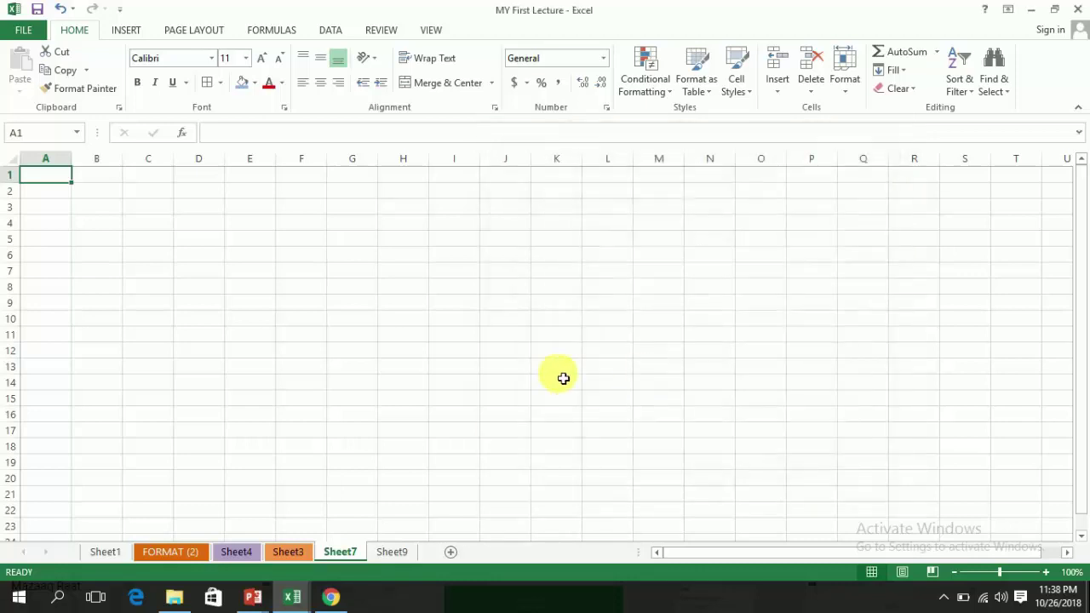
left_click(452, 368)
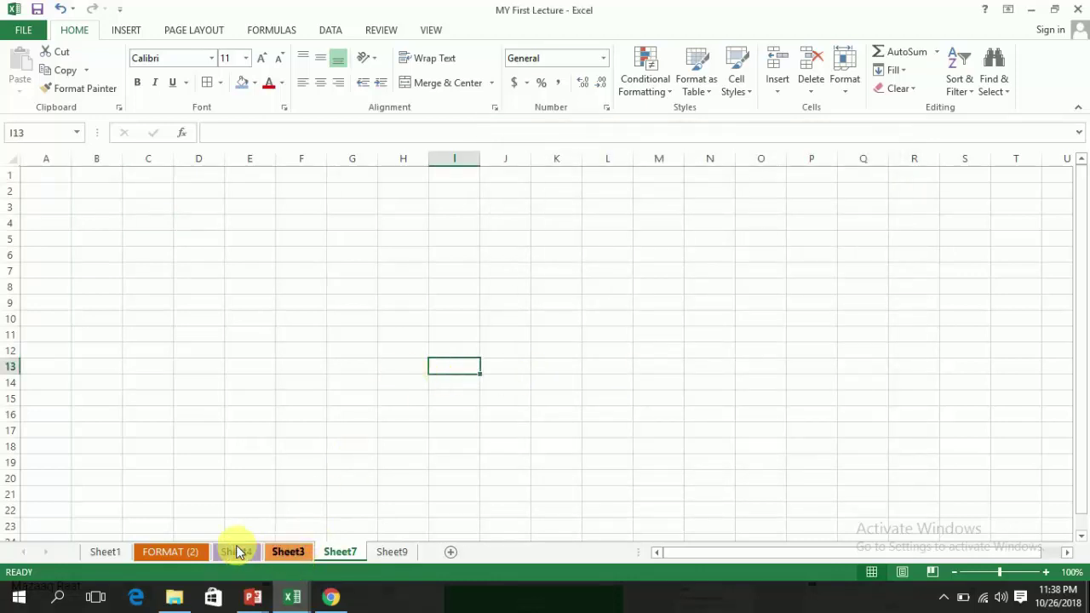
- On the FORMAT (2) sheet, enter 'CTRL 1' in cell B11 below UNHIDE
left_click(197, 552)
key("Return")
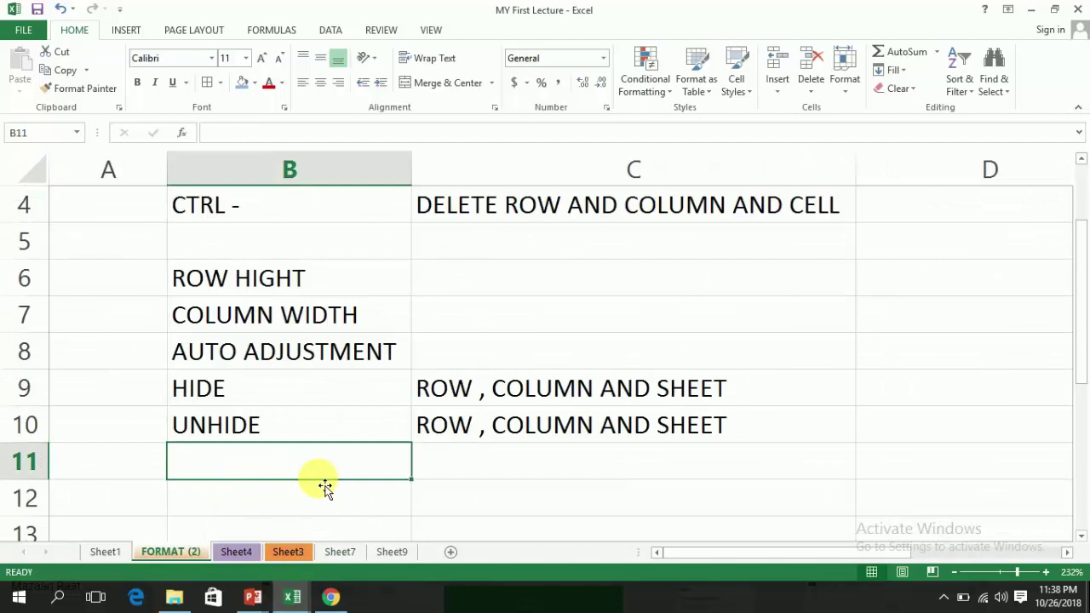
type("CTRL 1")
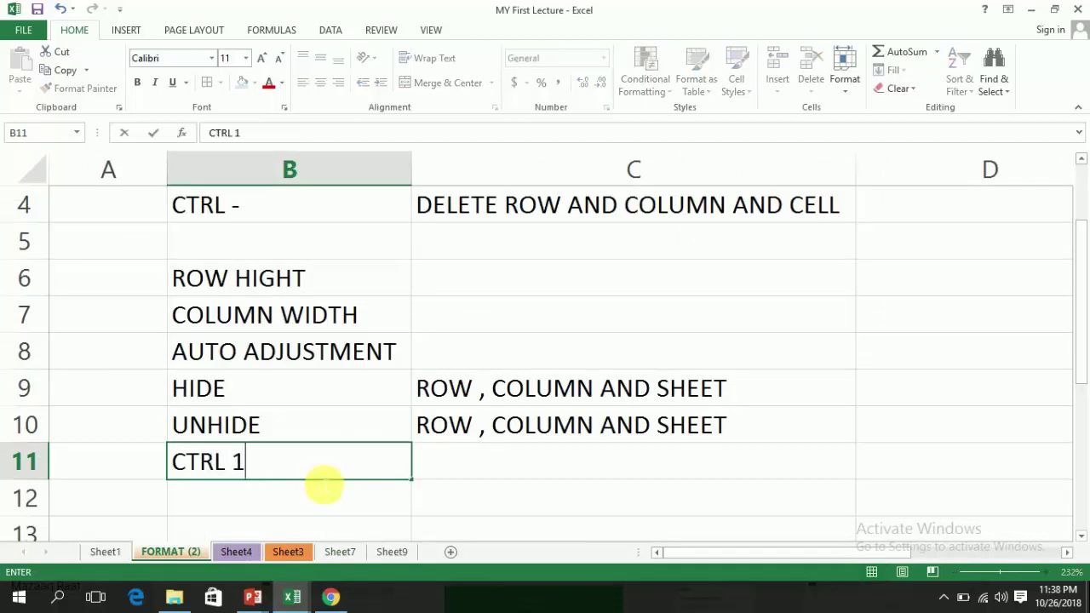
key("Return")
- Return to the CTRL 1 cell, then show and dismiss the Format Cells dialog with Ctrl+1
key("Up")
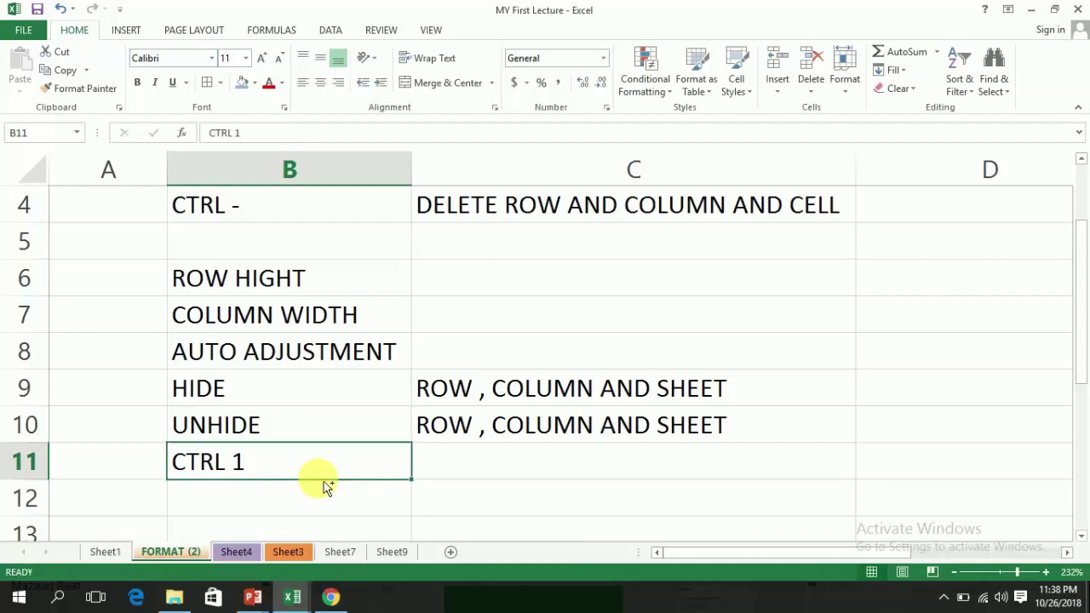
key("ctrl+1")
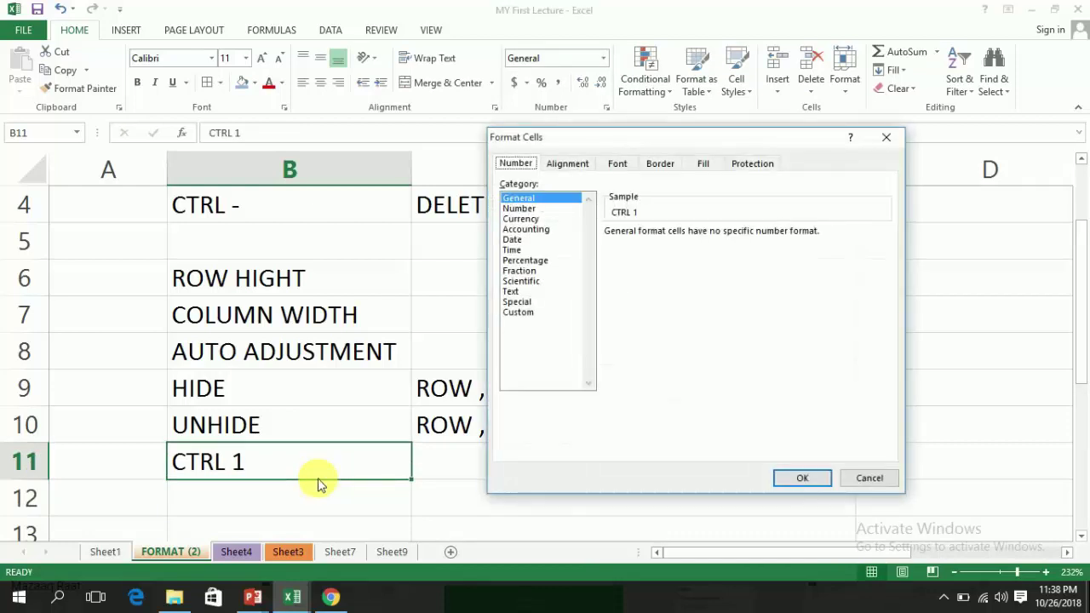
key("Escape")
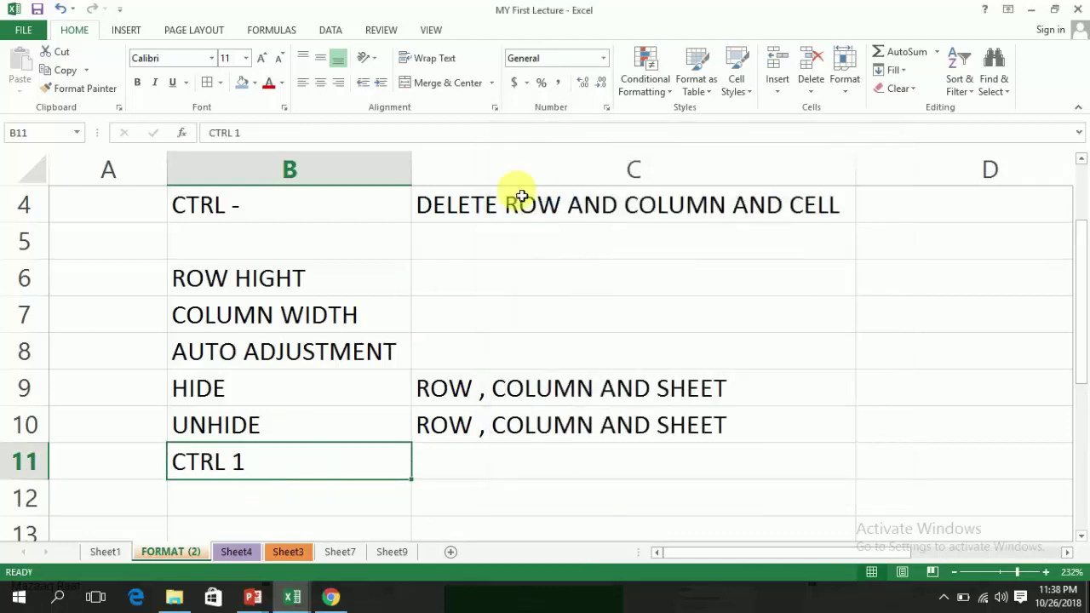